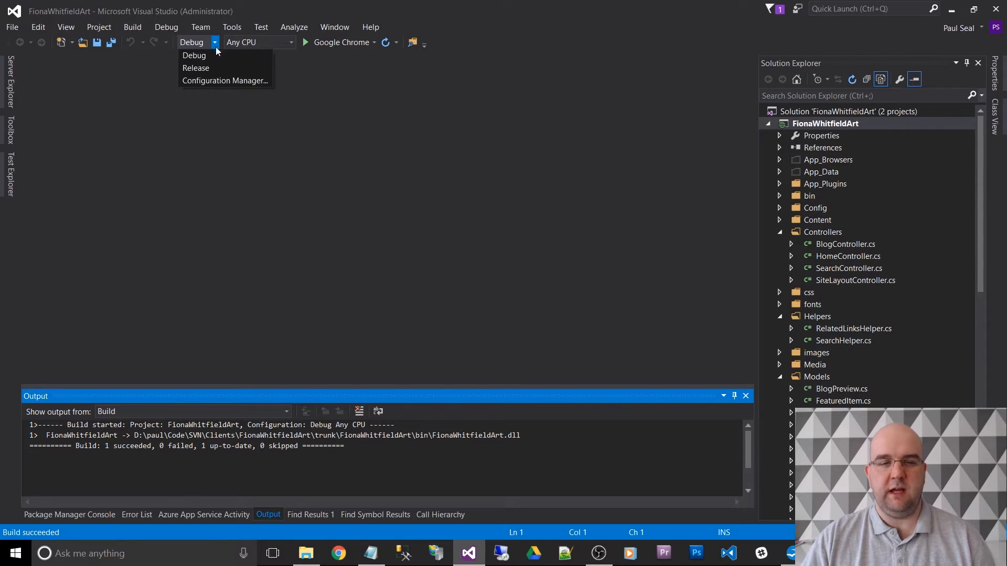
# - Create a solution configuration named UAT with empty copied settings and matching new project configurations
pyautogui.click(220, 81)
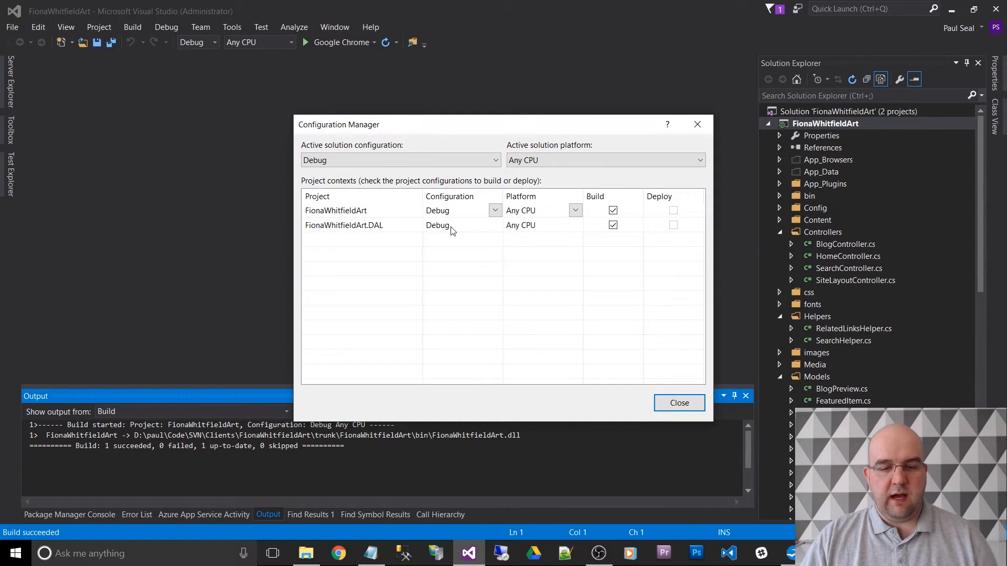
pyautogui.click(481, 164)
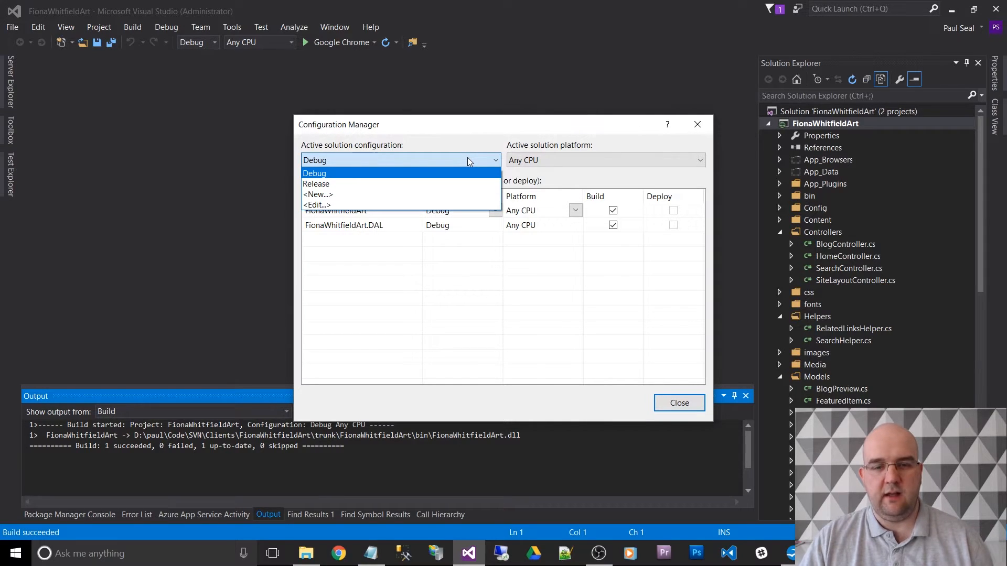
pyautogui.click(390, 199)
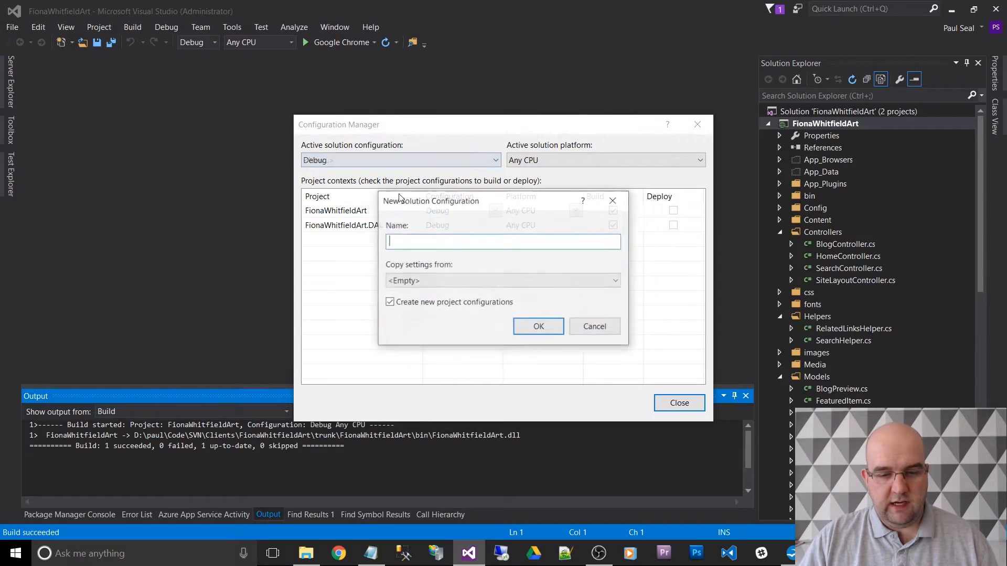
pyautogui.write('UAT')
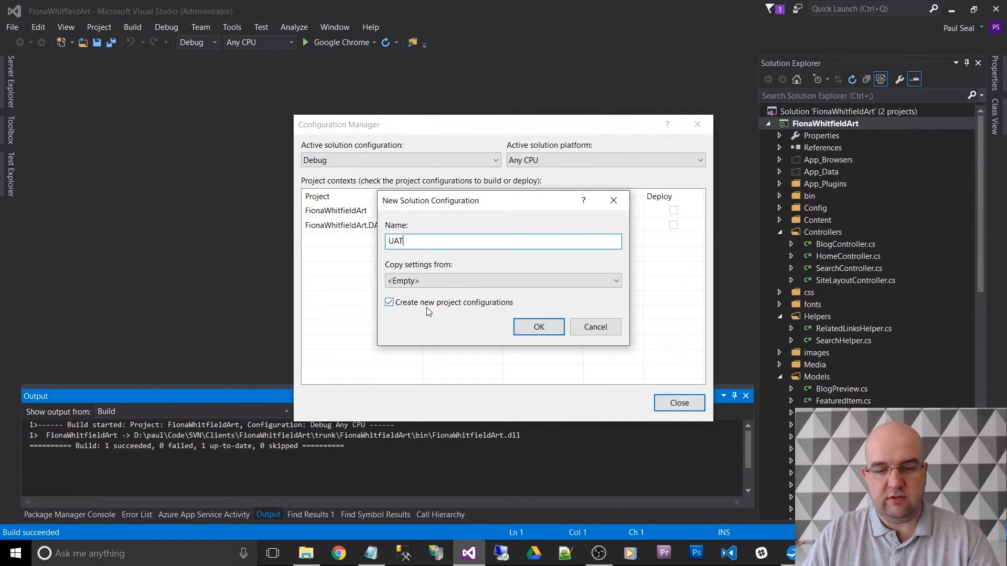
pyautogui.click(540, 328)
# - Create a second solution configuration named LIVE with empty copied settings and matching new project configurations
pyautogui.click(495, 160)
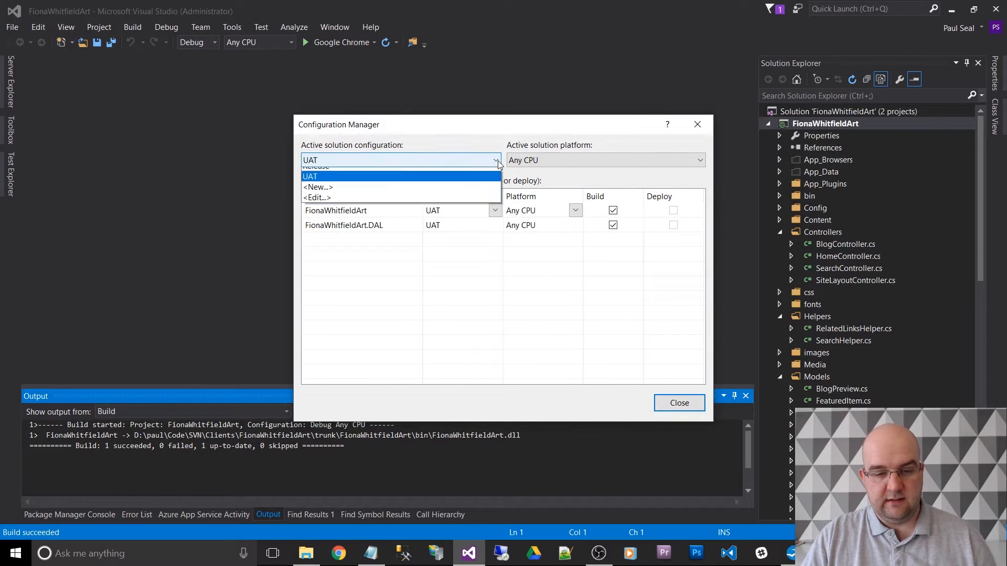
pyautogui.click(480, 204)
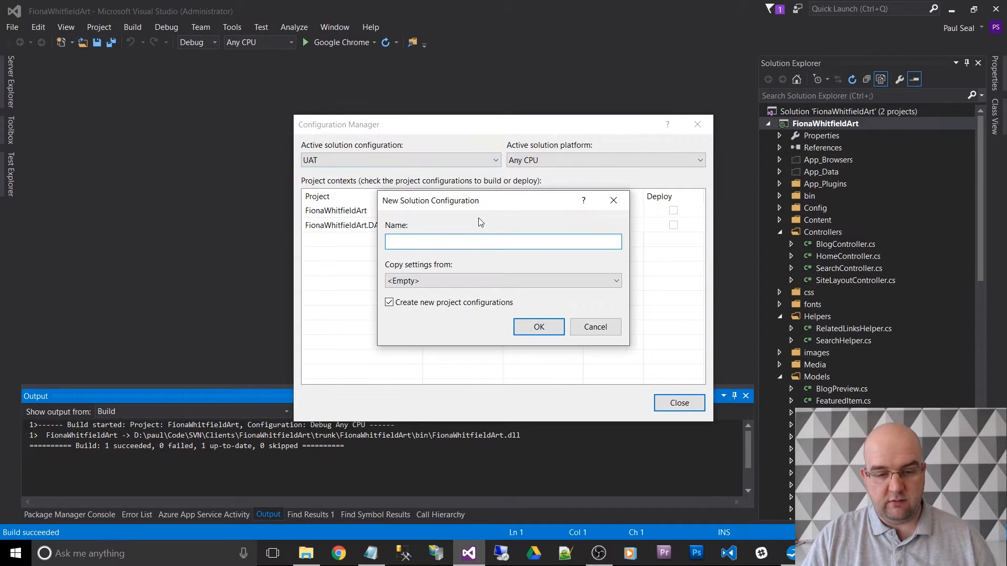
pyautogui.write('LIVE')
pyautogui.press('Return')
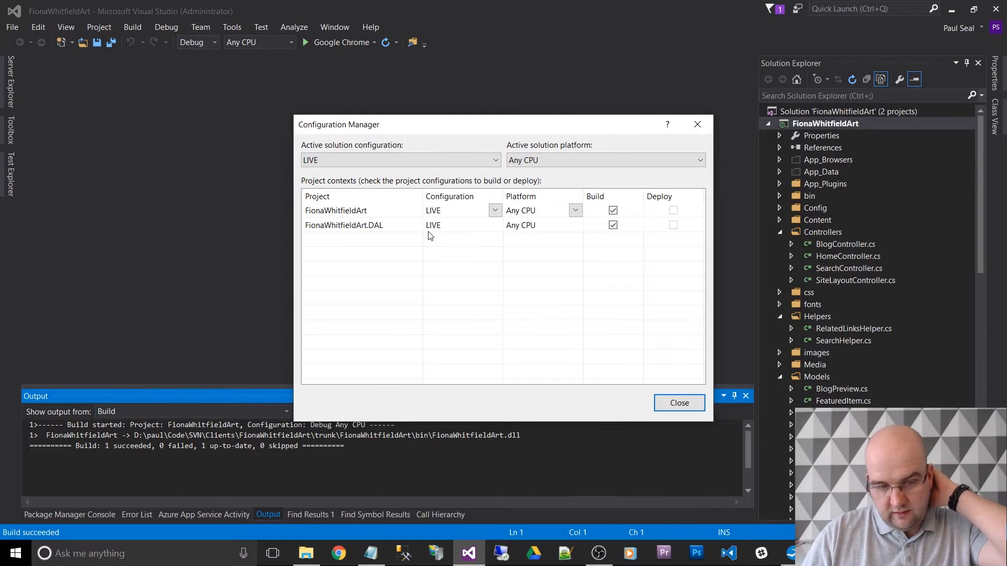
# - Check which build configurations are available for the main web project and the DAL project
pyautogui.click(495, 211)
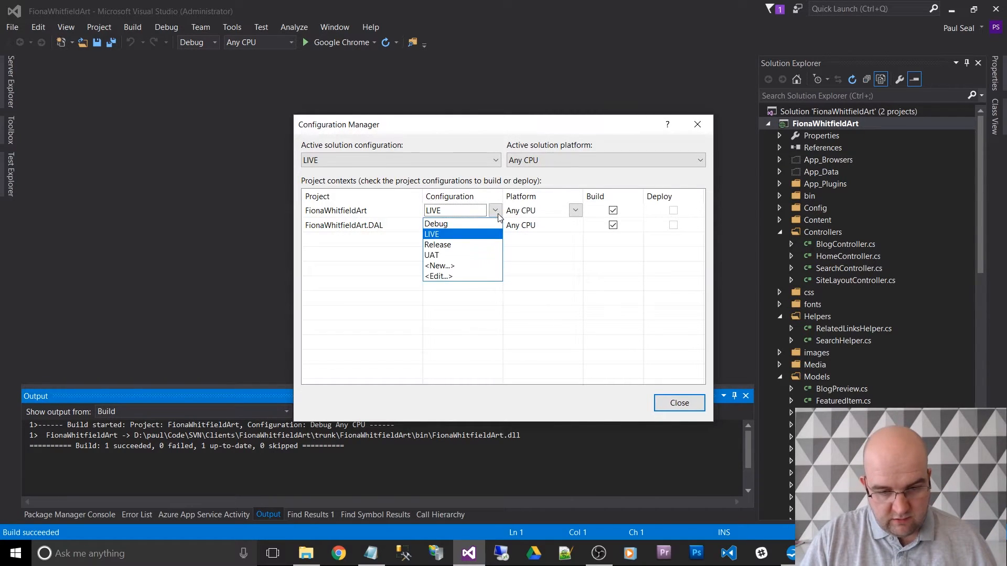
pyautogui.click(498, 217)
pyautogui.click(494, 225)
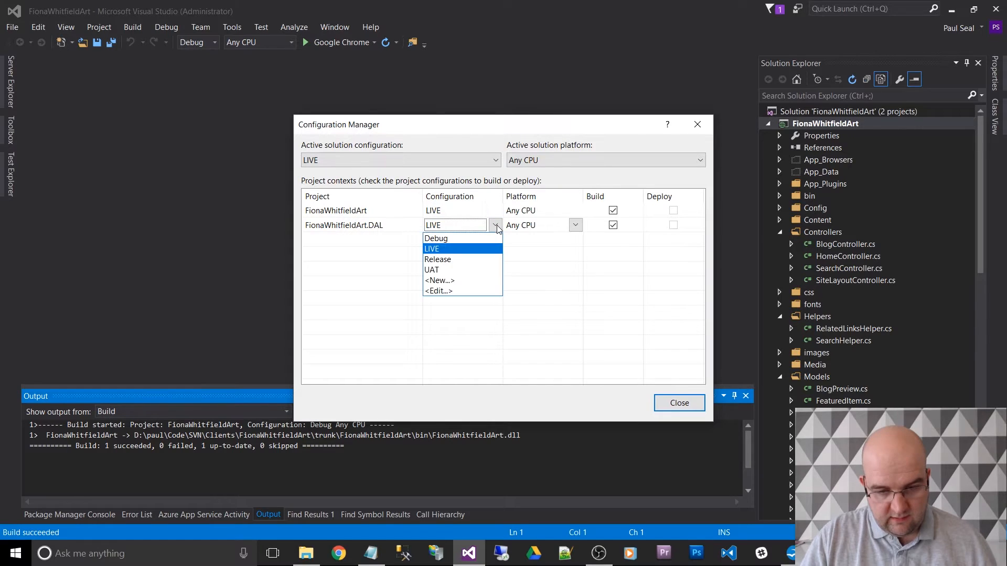
pyautogui.click(495, 226)
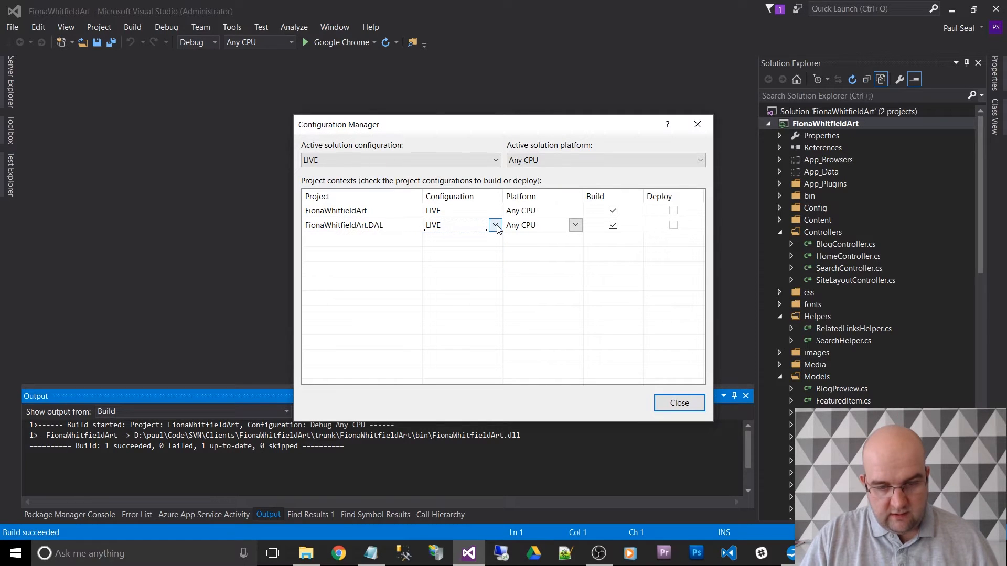
# - Remove the Release configuration from the solution configurations
pyautogui.click(498, 165)
pyautogui.click(479, 230)
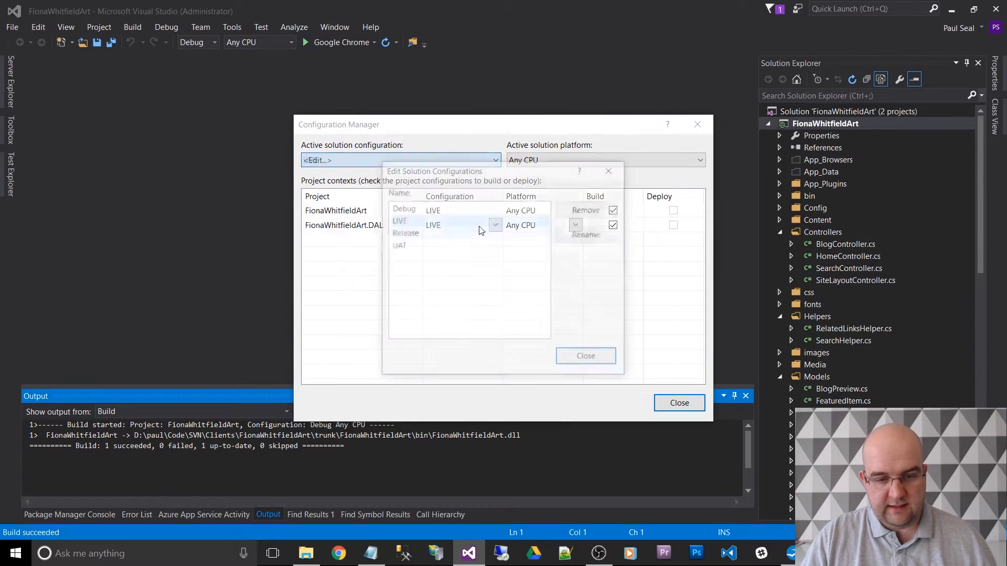
pyautogui.click(450, 234)
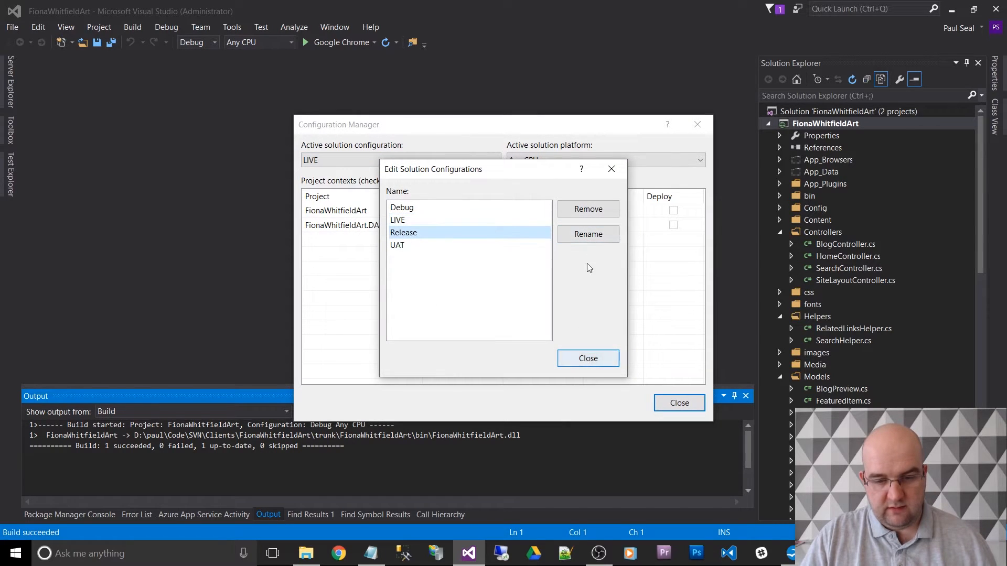
pyautogui.click(588, 209)
pyautogui.click(549, 342)
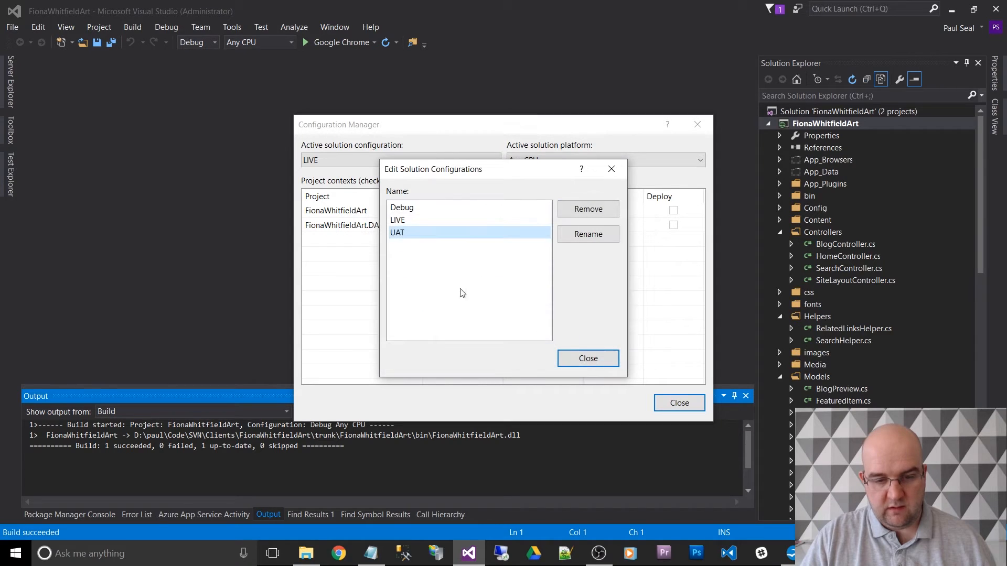
pyautogui.click(562, 359)
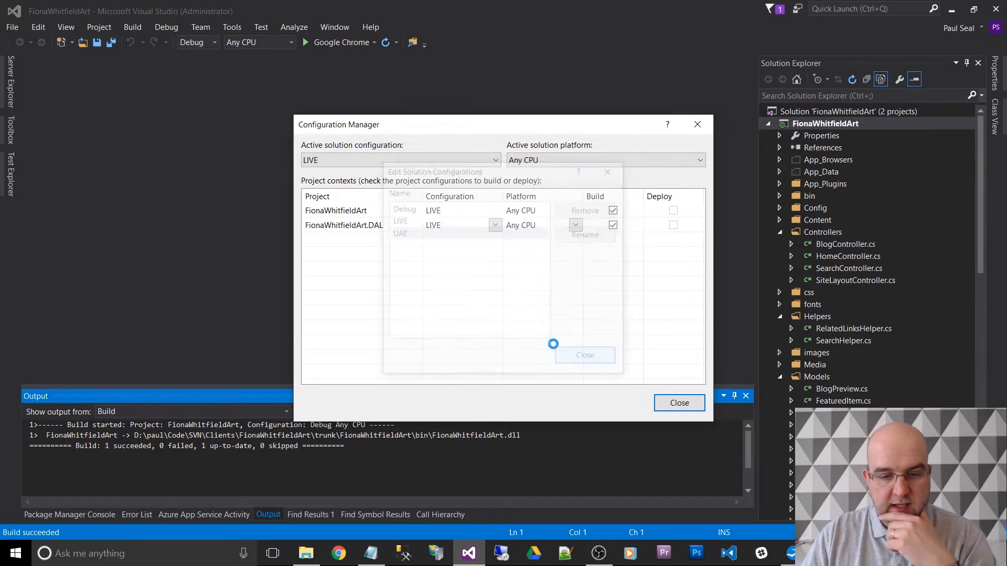
# - Remove the Release project configuration from the main web project
pyautogui.click(495, 210)
pyautogui.click(495, 210)
pyautogui.click(485, 280)
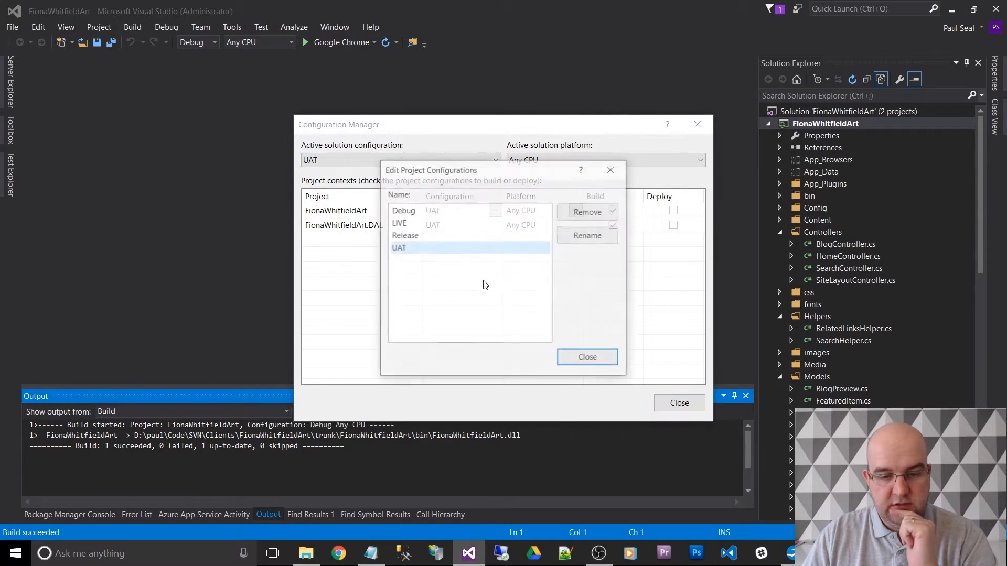
pyautogui.click(454, 236)
pyautogui.click(587, 214)
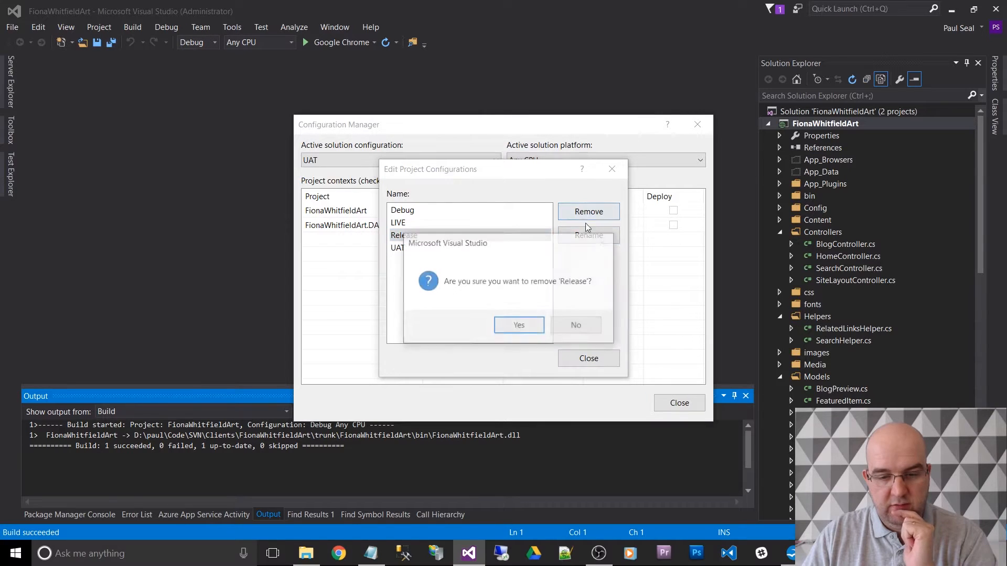
pyautogui.click(516, 327)
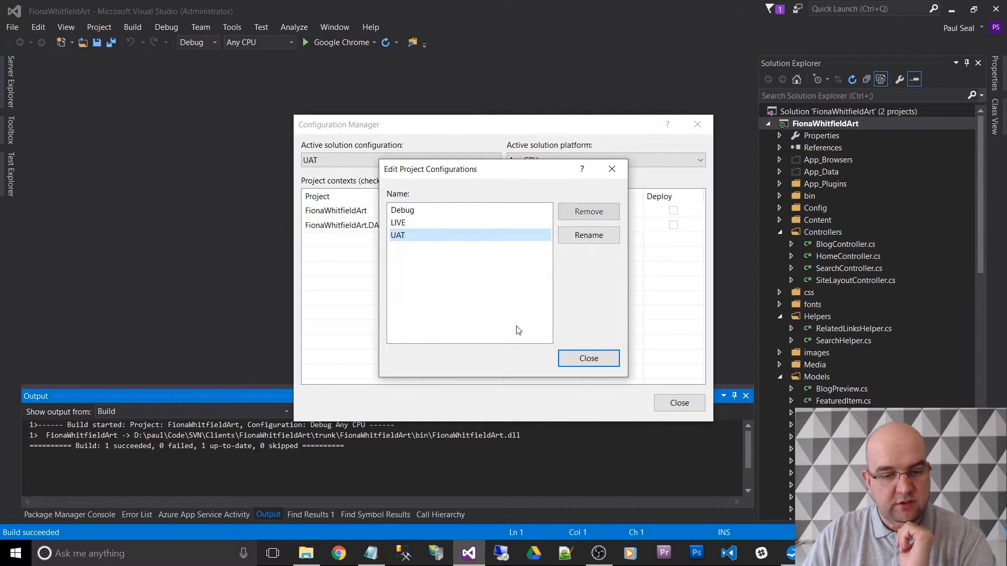
pyautogui.click(588, 358)
# - Remove the Release project configuration from the DAL project
pyautogui.click(495, 225)
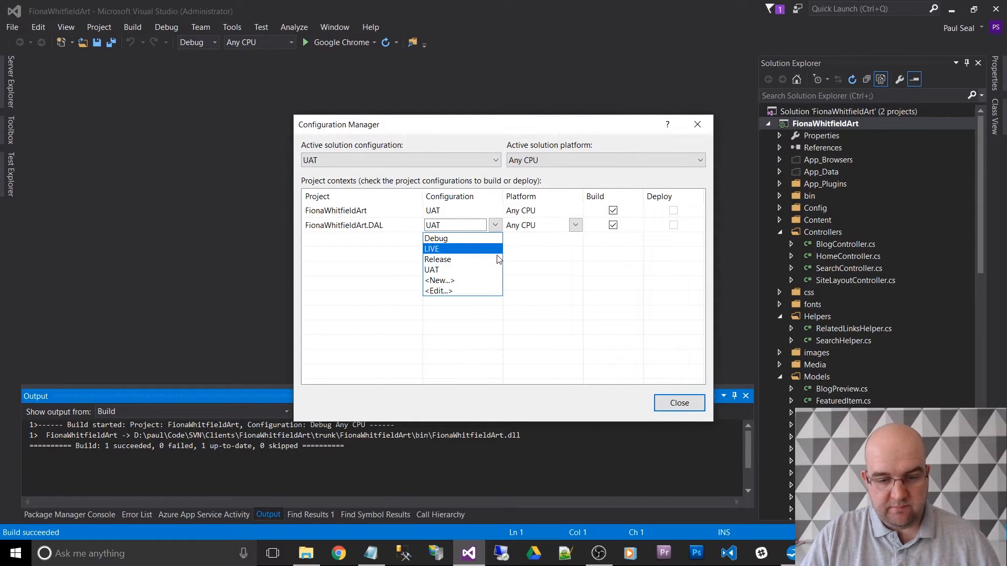
pyautogui.click(491, 290)
pyautogui.click(471, 236)
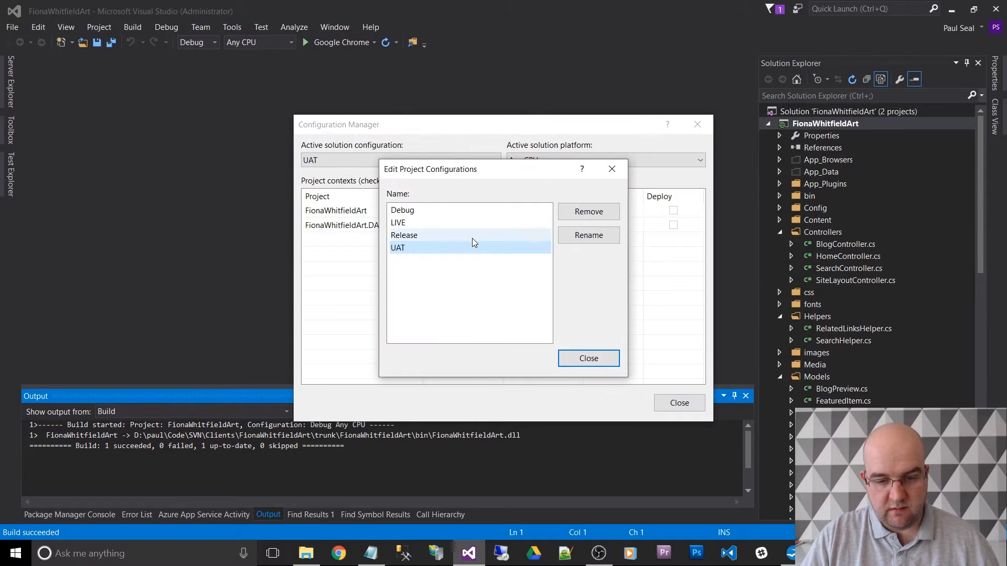
pyautogui.click(590, 219)
pyautogui.click(517, 326)
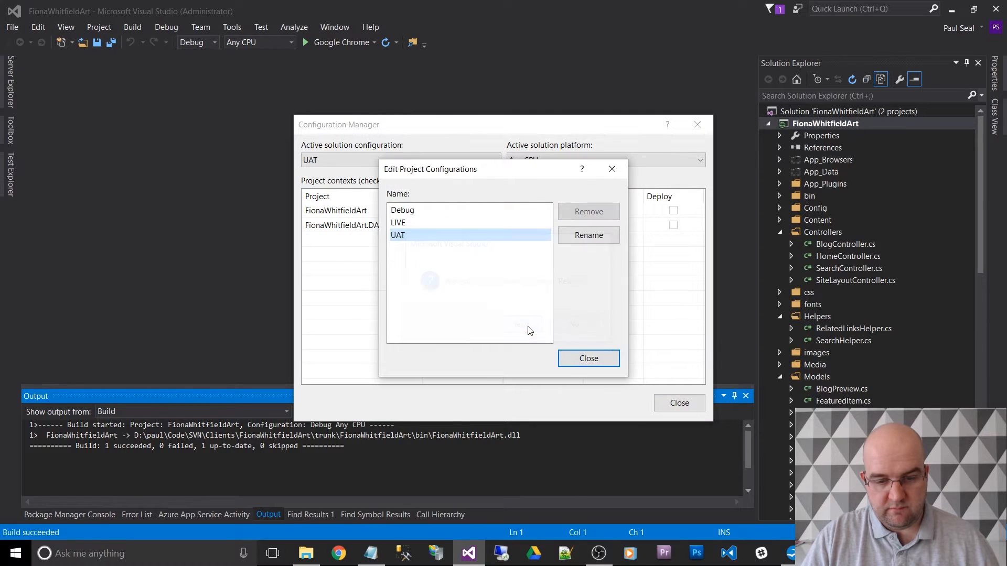
pyautogui.click(586, 364)
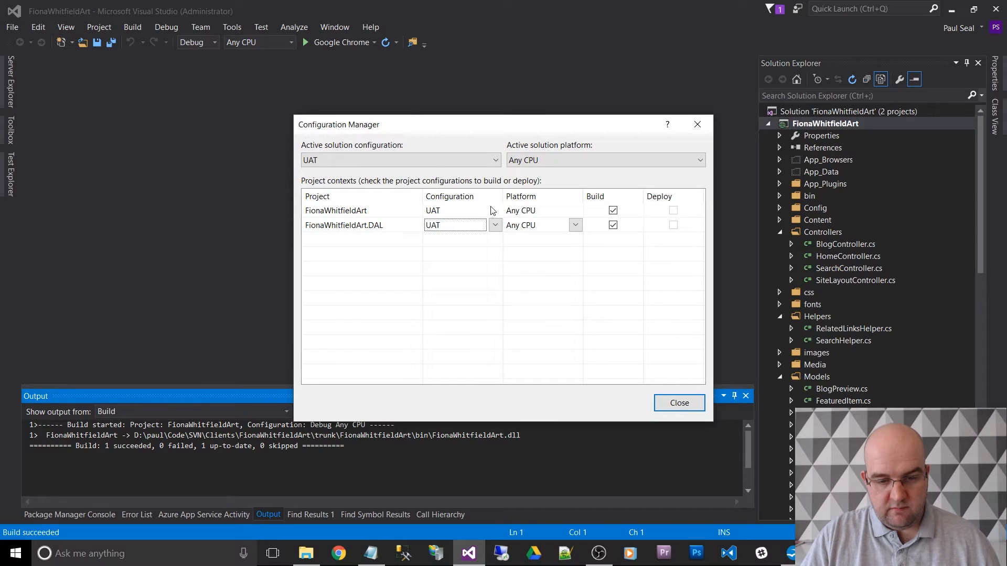
# - Review the project contexts under LIVE and Debug, make UAT the active solution configuration, and close the Configuration Manager
pyautogui.click(496, 159)
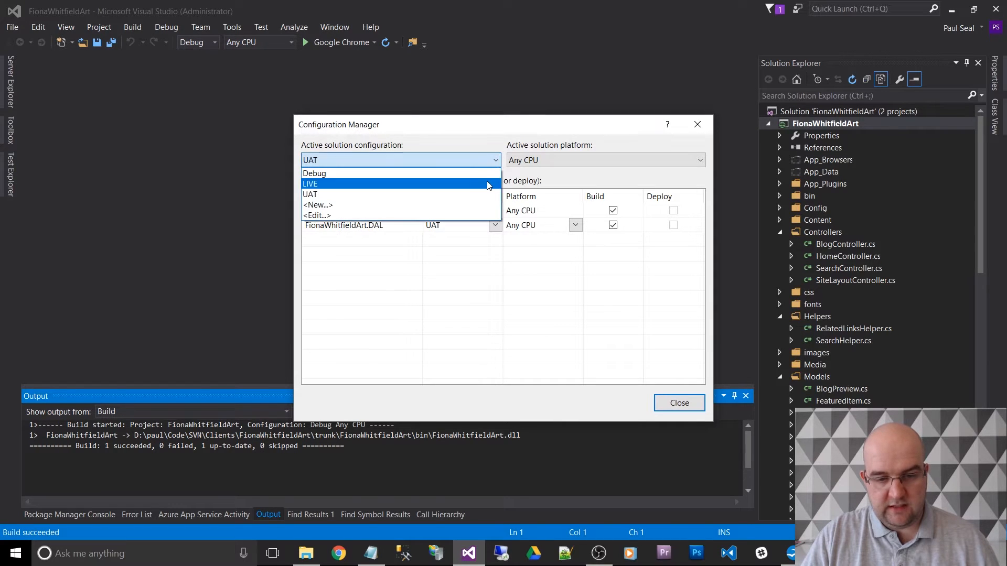
pyautogui.click(487, 181)
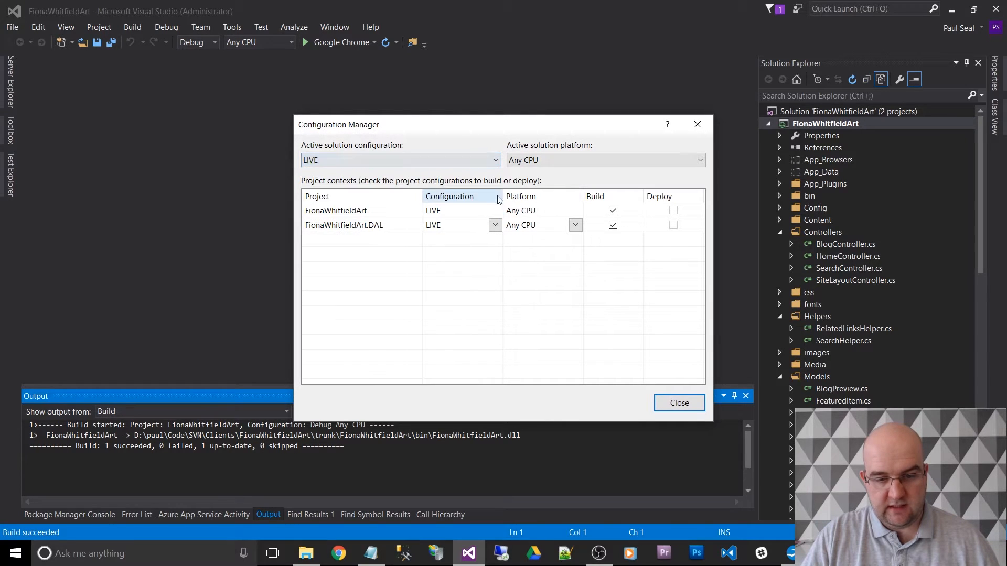
pyautogui.click(495, 160)
pyautogui.click(493, 174)
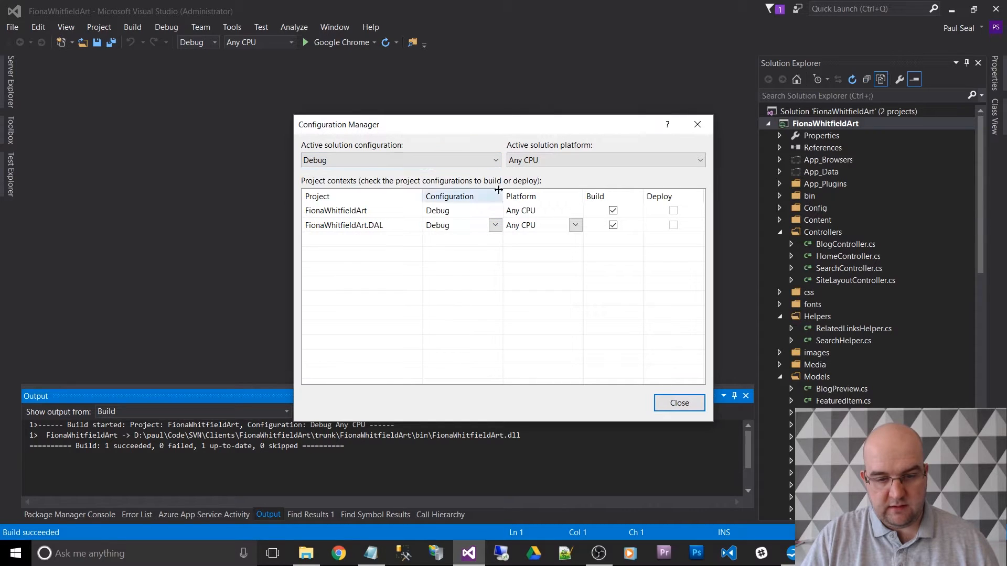
pyautogui.click(497, 165)
pyautogui.click(487, 192)
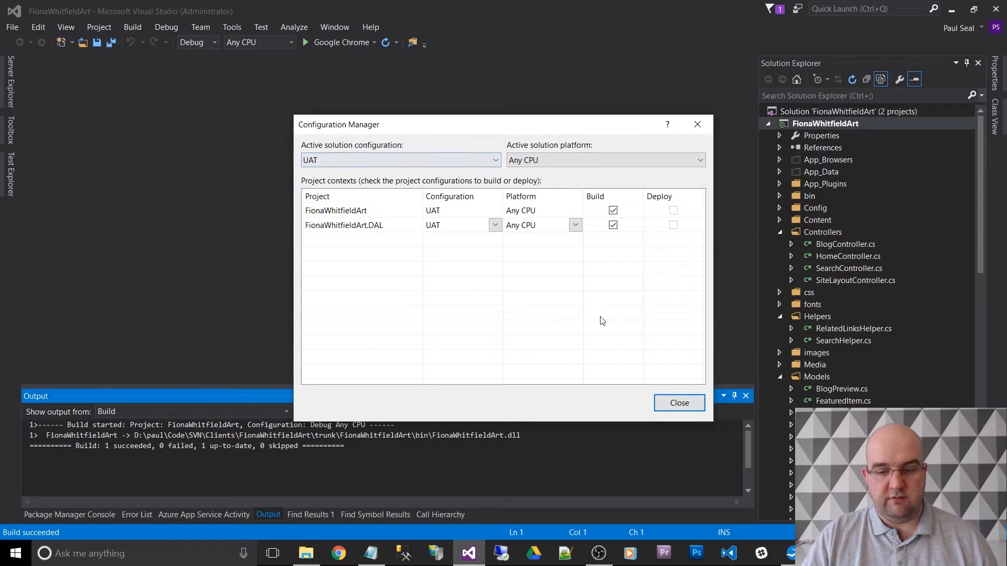
pyautogui.click(667, 406)
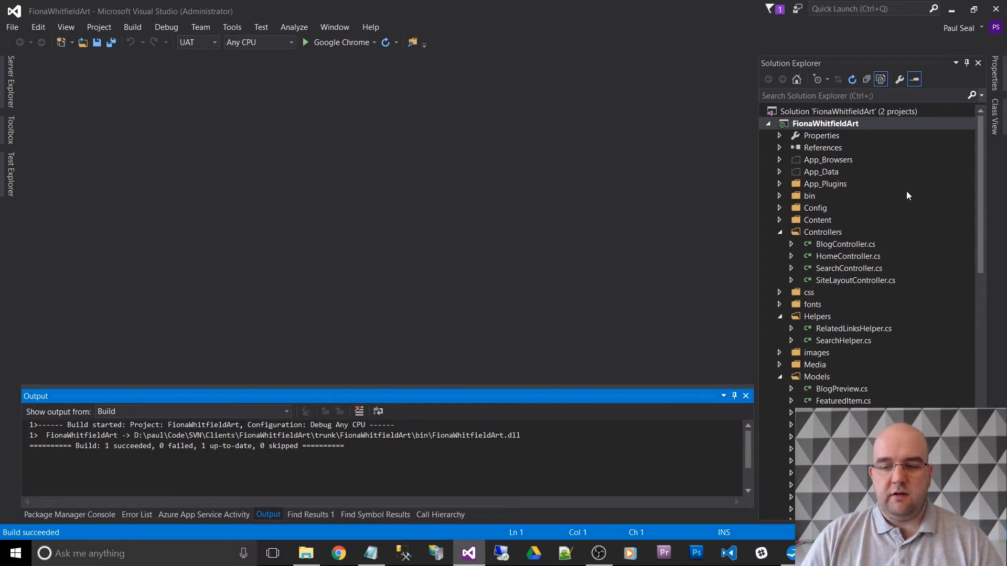
# - Collapse the whole solution tree, and expand only the main web project and its Web.config file
pyautogui.scroll(-10, 937, 189)
pyautogui.scroll(-5, 964, 221)
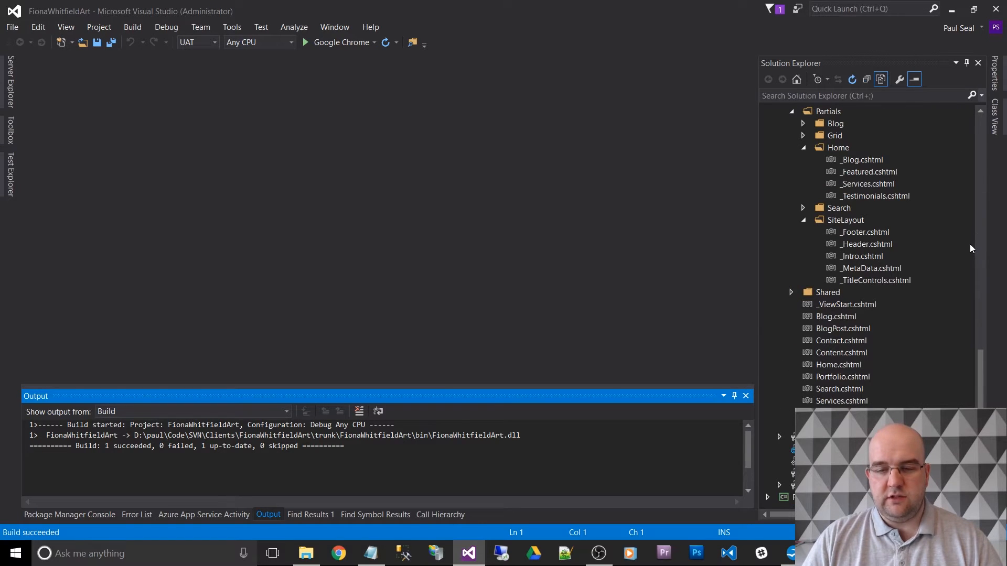
pyautogui.click(867, 79)
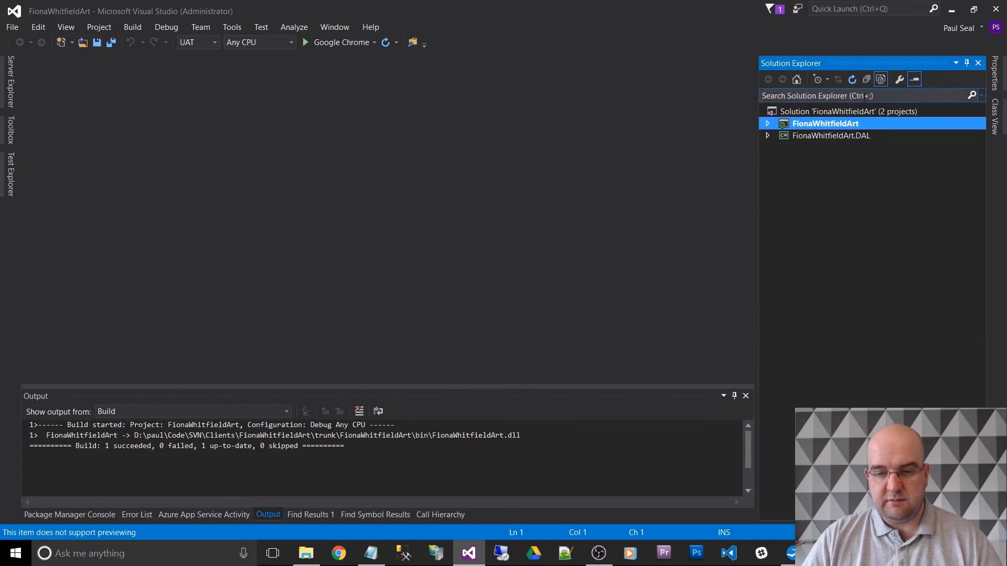
pyautogui.click(768, 124)
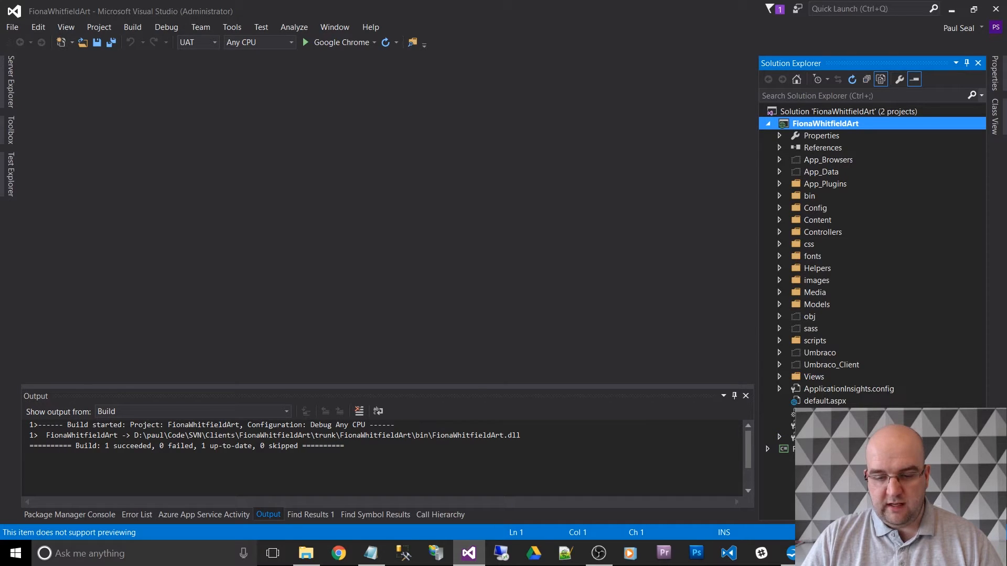
pyautogui.click(781, 437)
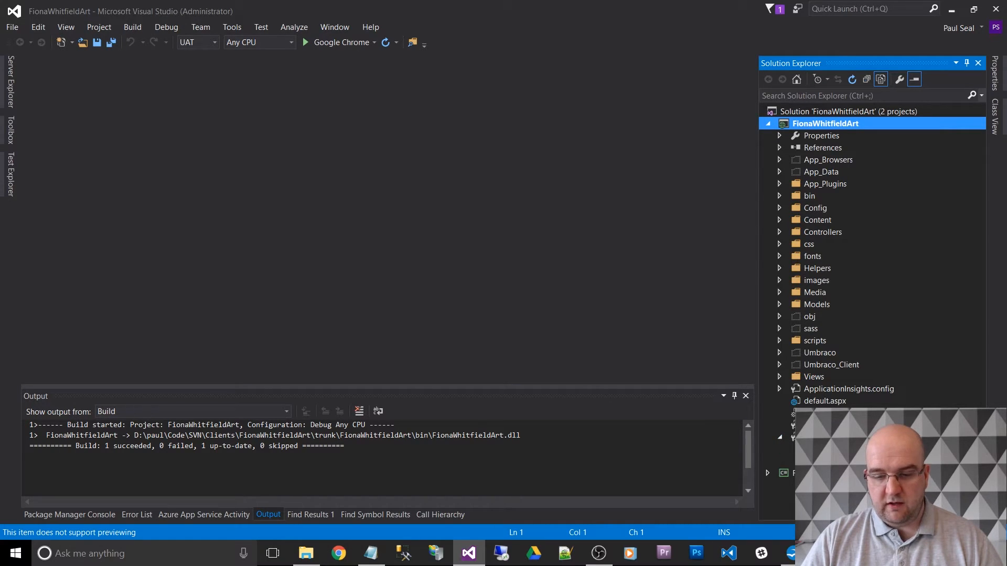
# - Permanently delete the transform files Web.Debug.config and Web.Release.config nested under Web.config
pyautogui.click(839, 449)
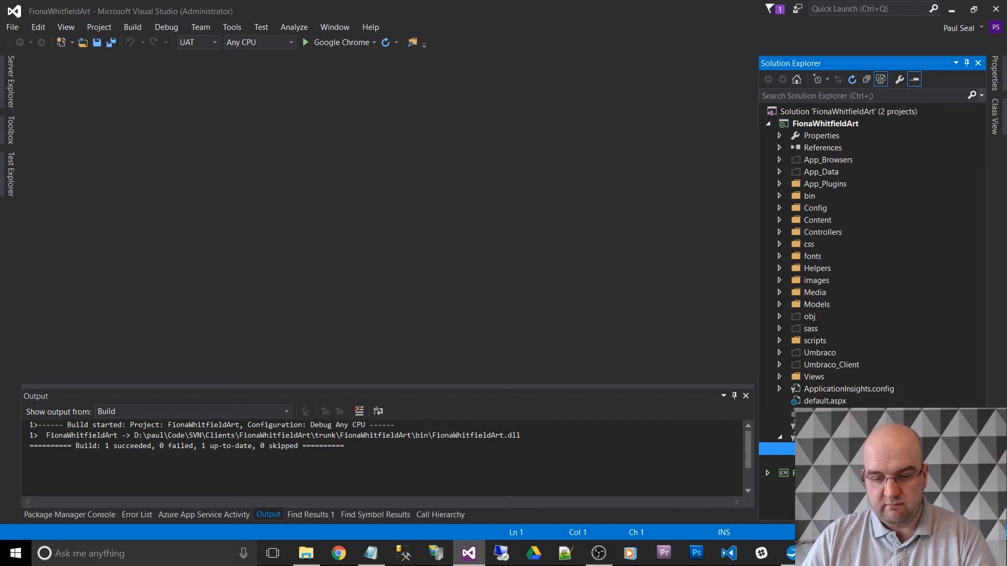
pyautogui.press('Delete')
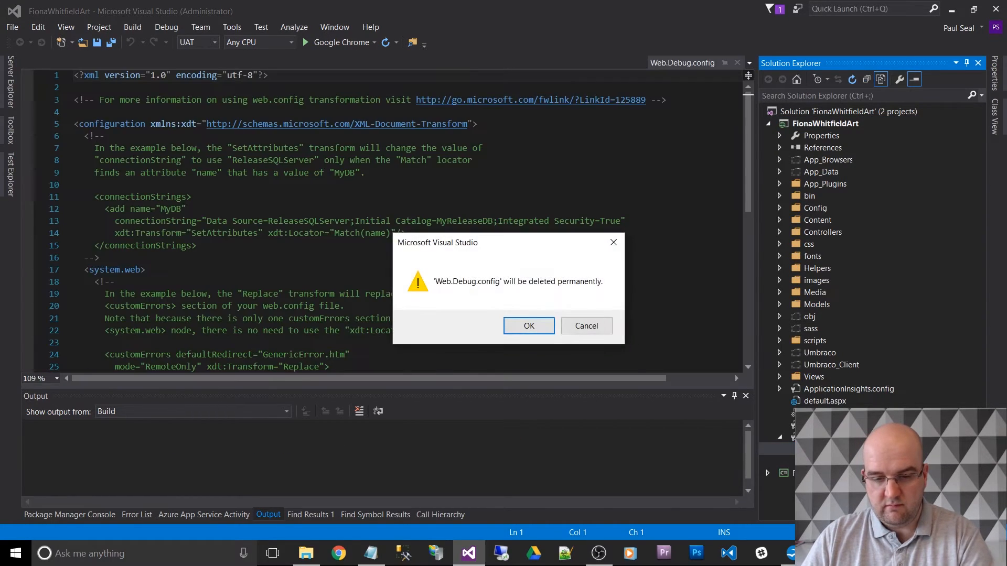
pyautogui.press('Return')
pyautogui.press('Delete')
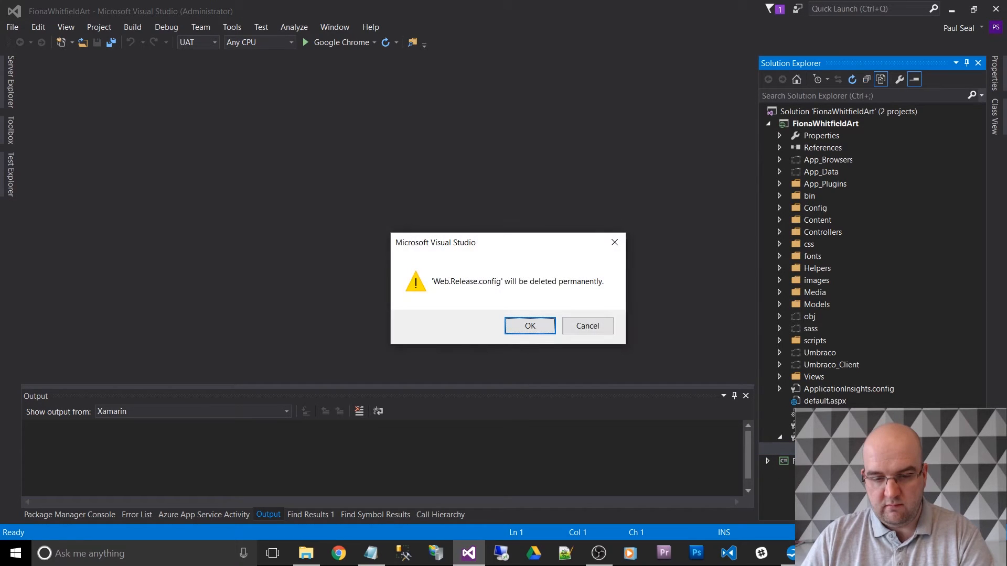
pyautogui.press('Return')
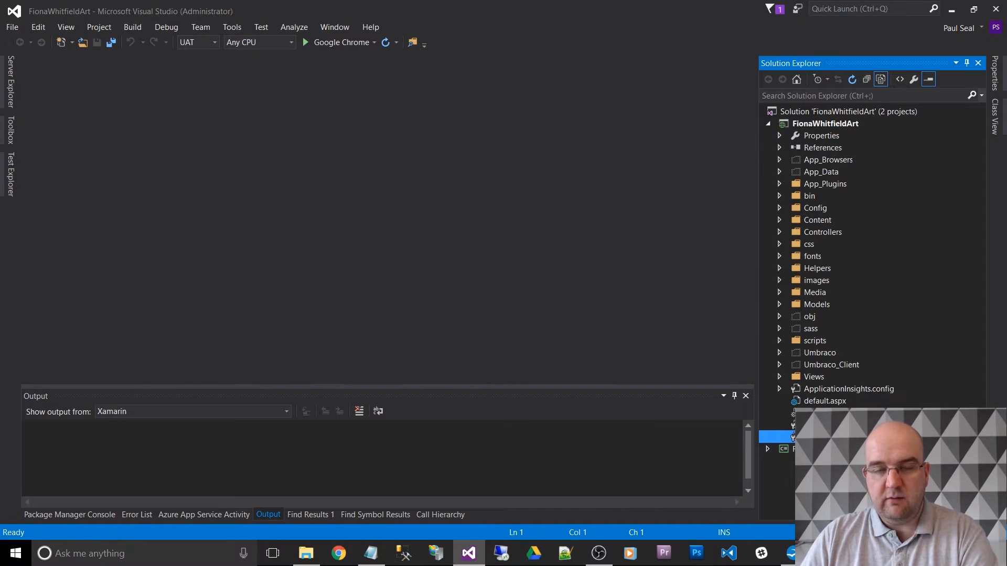
# - Add config transforms for Web.config and delete the Web.Debug.config transform
pyautogui.rightClick(831, 435)
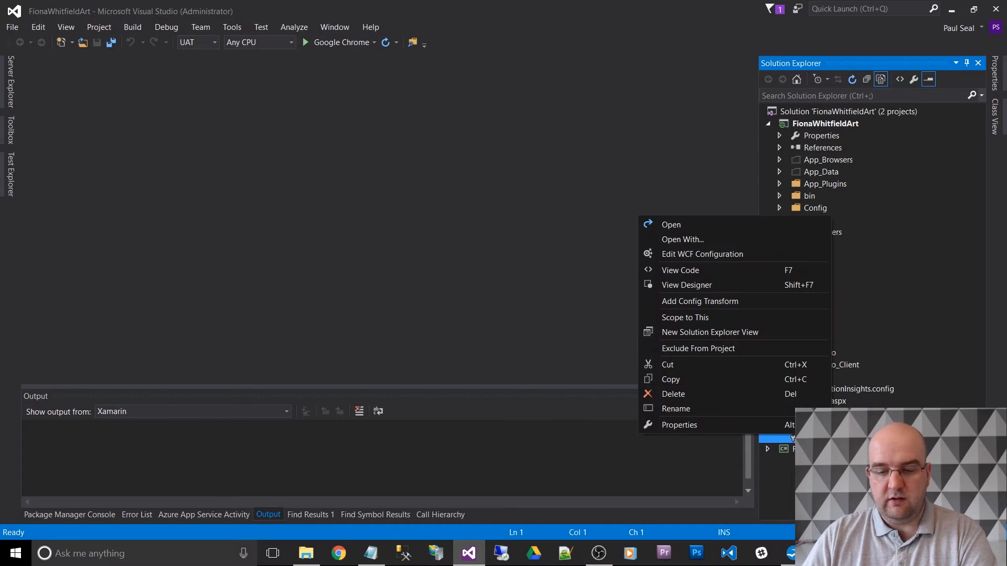
pyautogui.click(760, 301)
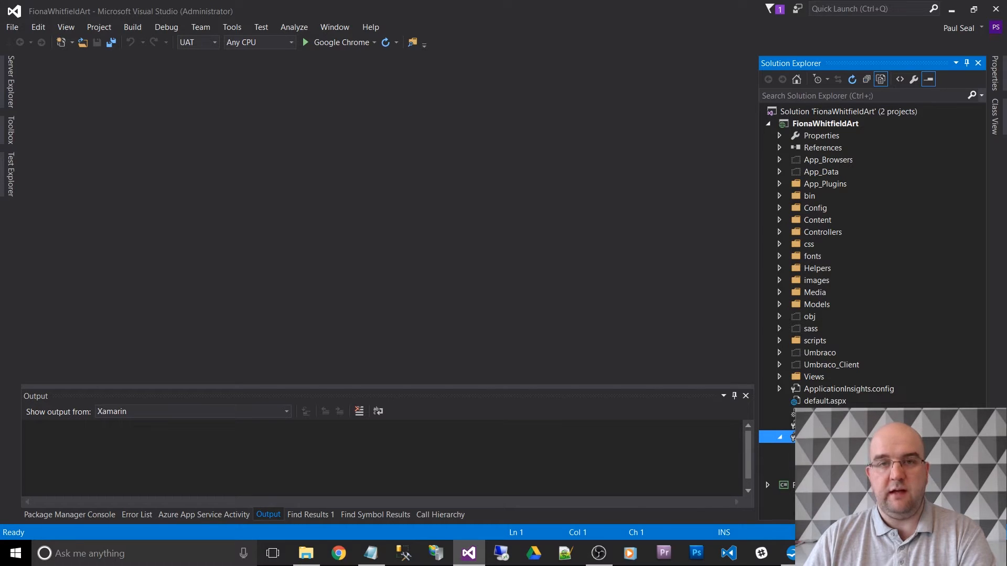
pyautogui.click(831, 449)
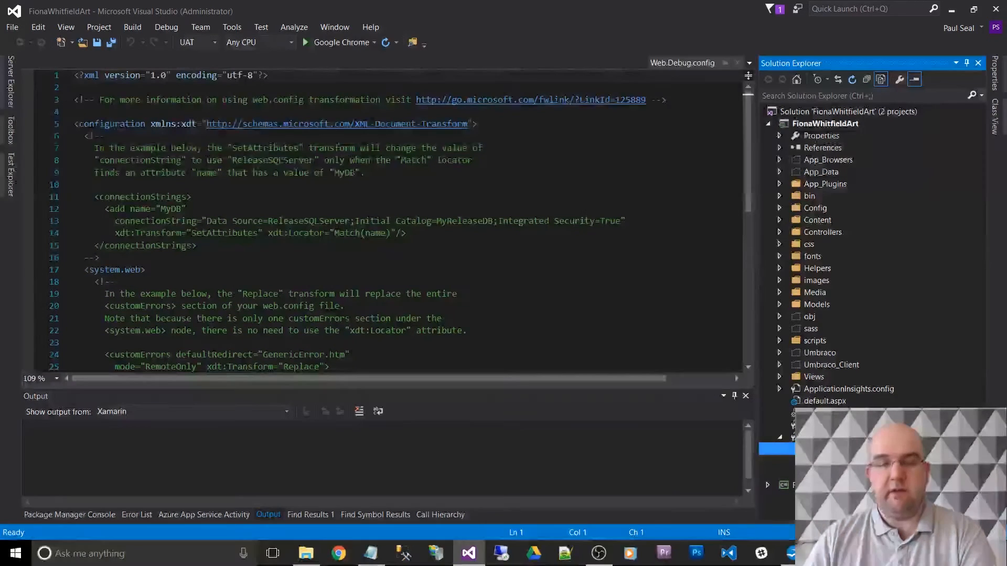
pyautogui.press('Delete')
pyautogui.press('Return')
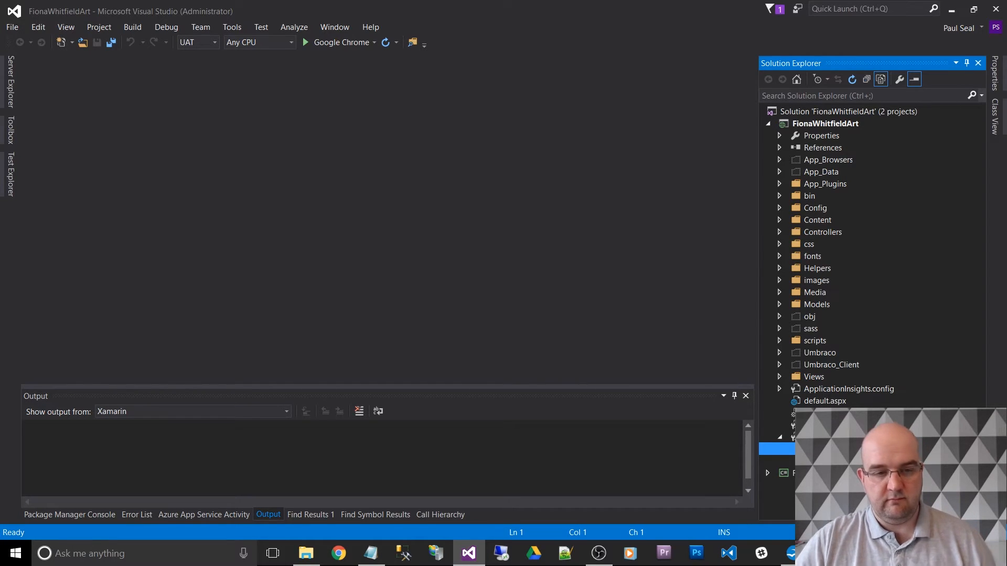
# - Open Web.UAT.config and examine its default transform template, including the compilation transform, the schema namespace and the transformation help link
pyautogui.doubleClick(839, 461)
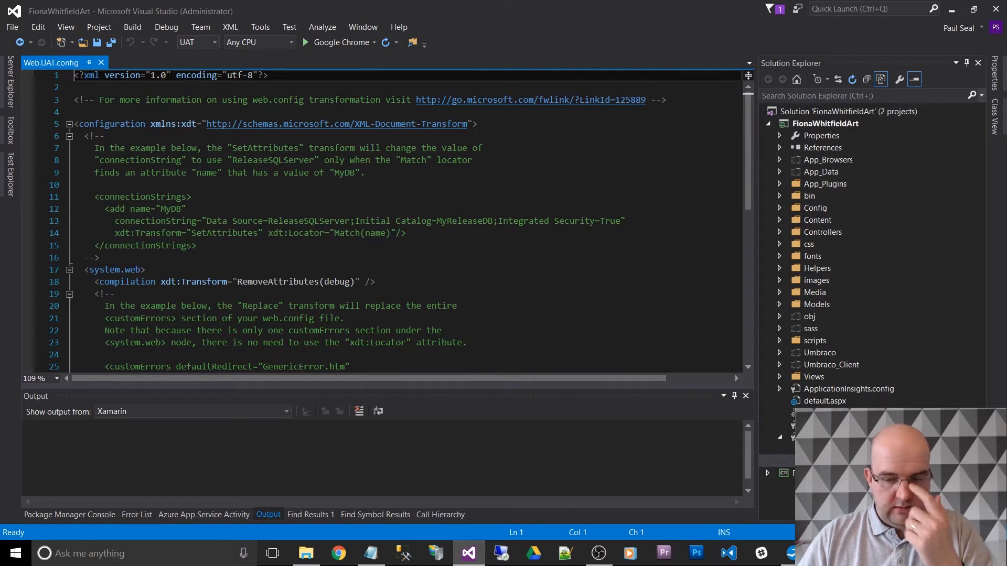
pyautogui.click(532, 282)
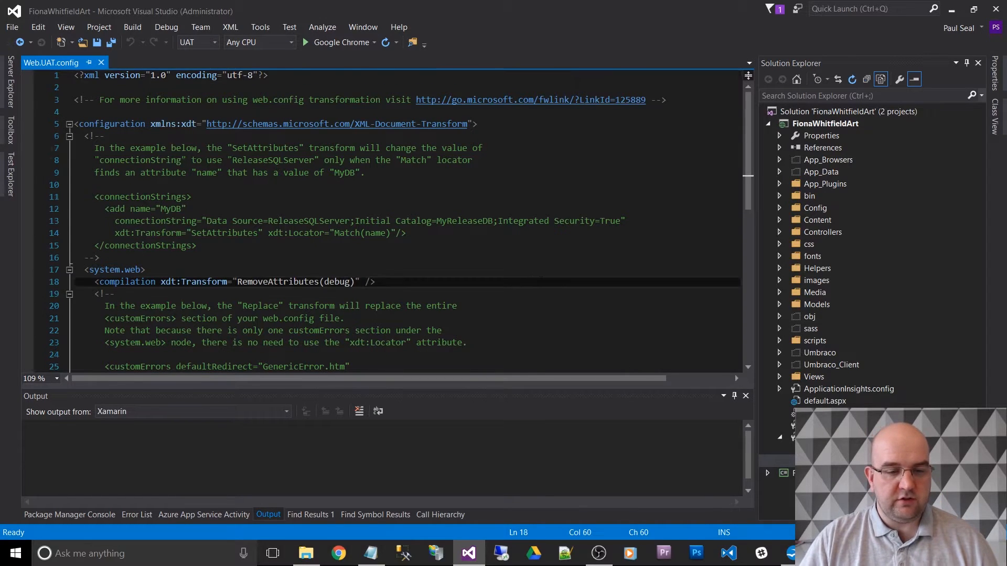
pyautogui.scroll(-3, 534, 282)
pyautogui.scroll(2, 545, 282)
pyautogui.scroll(1, 548, 283)
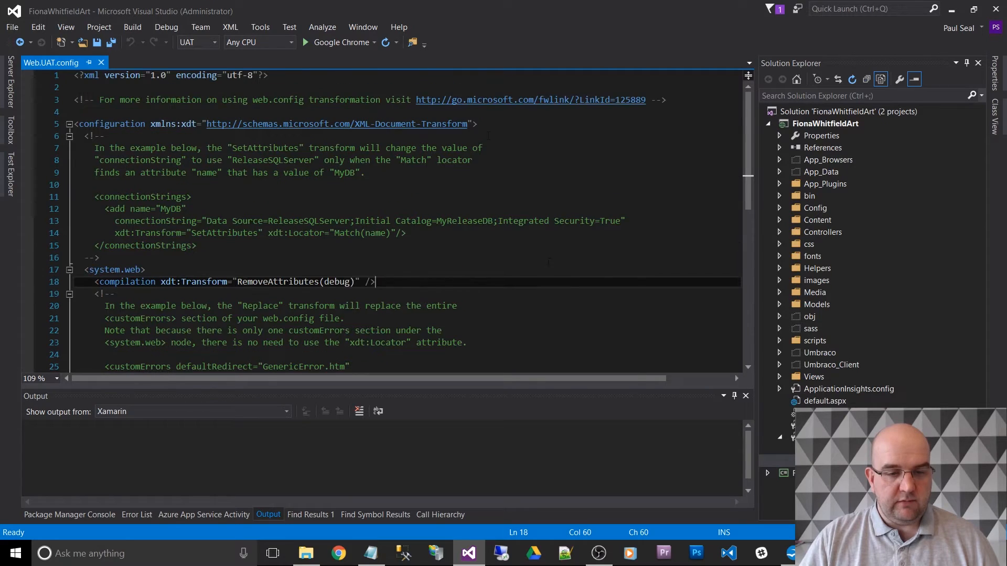
pyautogui.moveTo(467, 124); pyautogui.dragTo(223, 124)
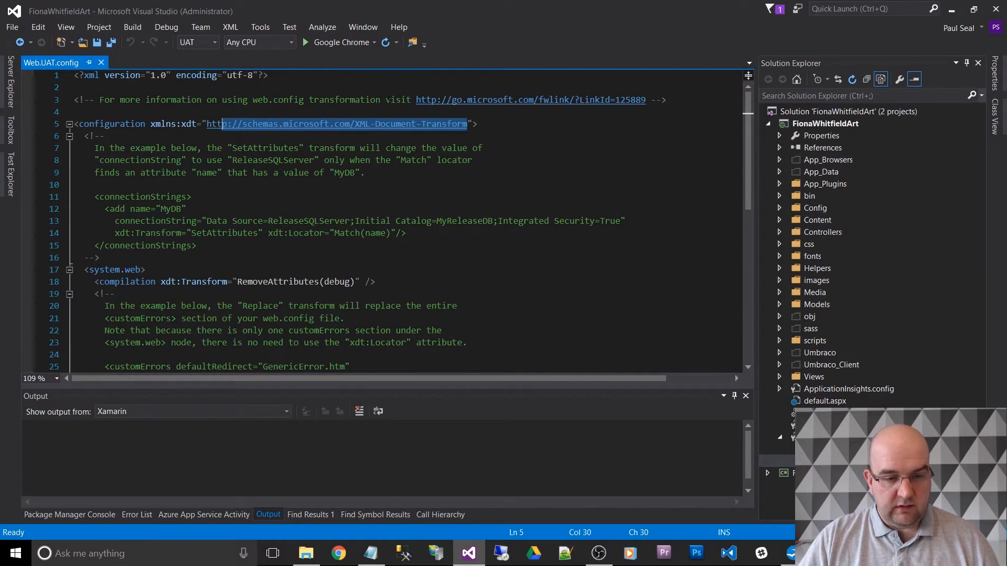
pyautogui.moveTo(416, 100); pyautogui.dragTo(647, 100)
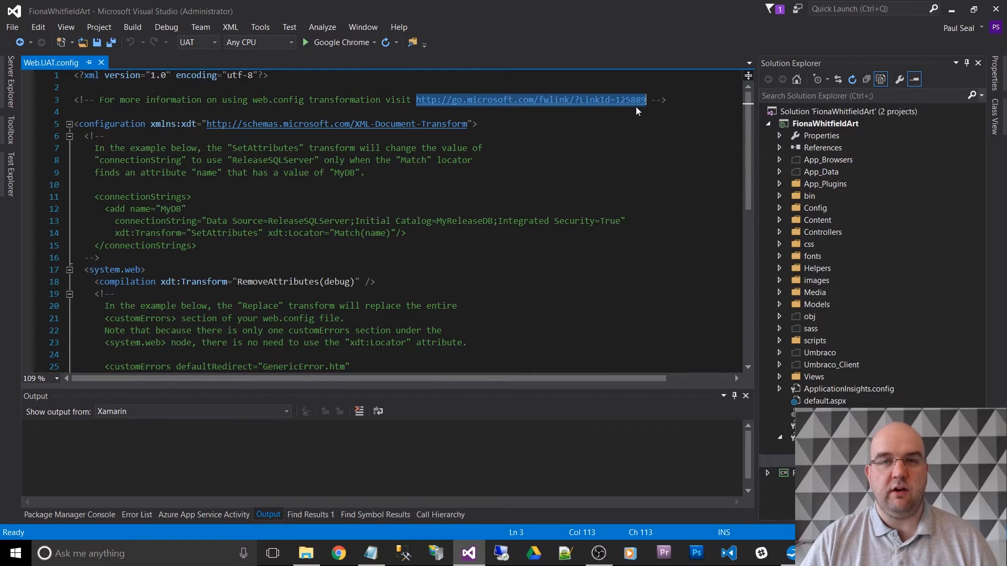
pyautogui.click(652, 99)
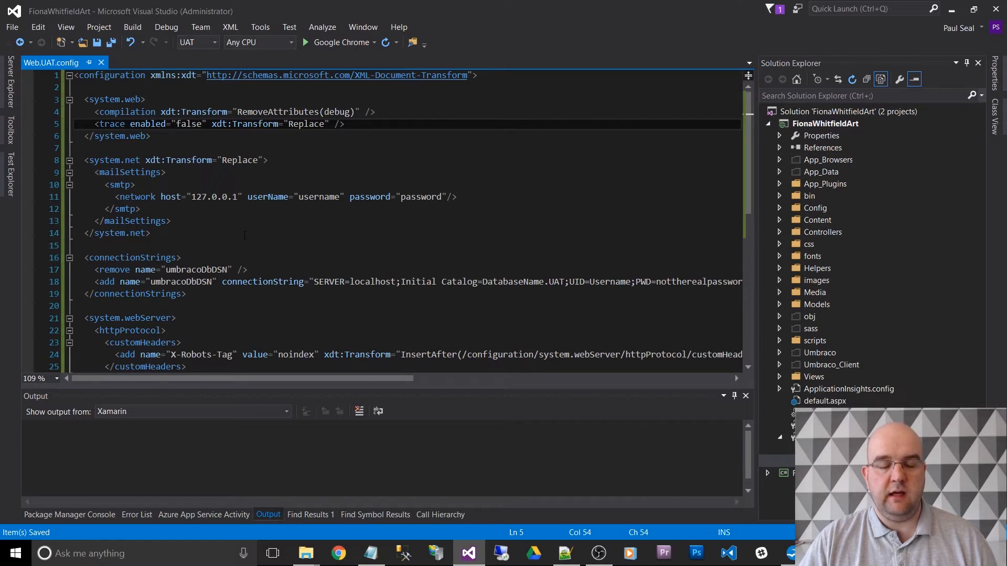
# - Review the Web.UAT.config transforms for mail settings, the umbracoDbDSN connection string and the X-Robots-Tag custom header
pyautogui.scroll(-2, 244, 235)
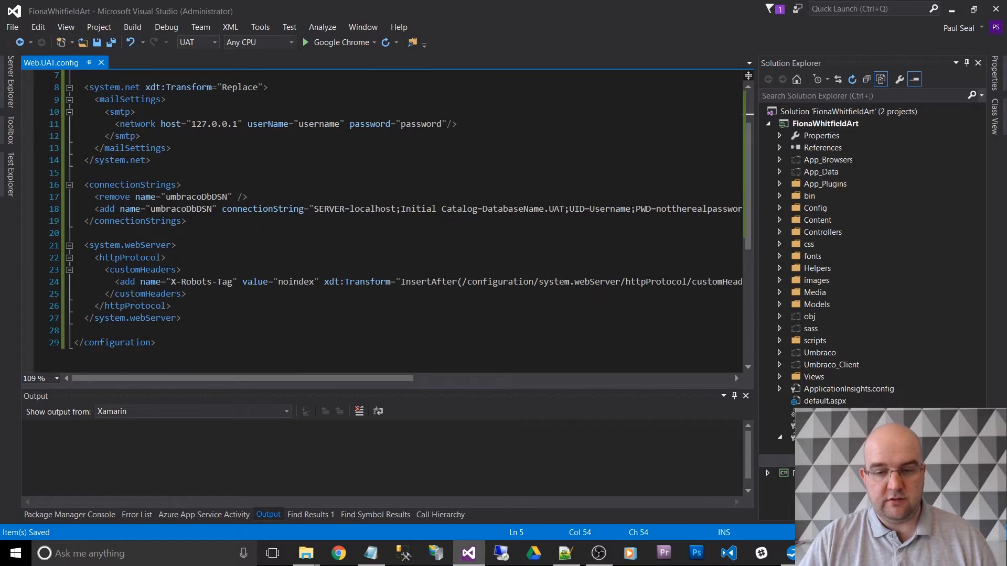
pyautogui.doubleClick(686, 209)
pyautogui.click(637, 225)
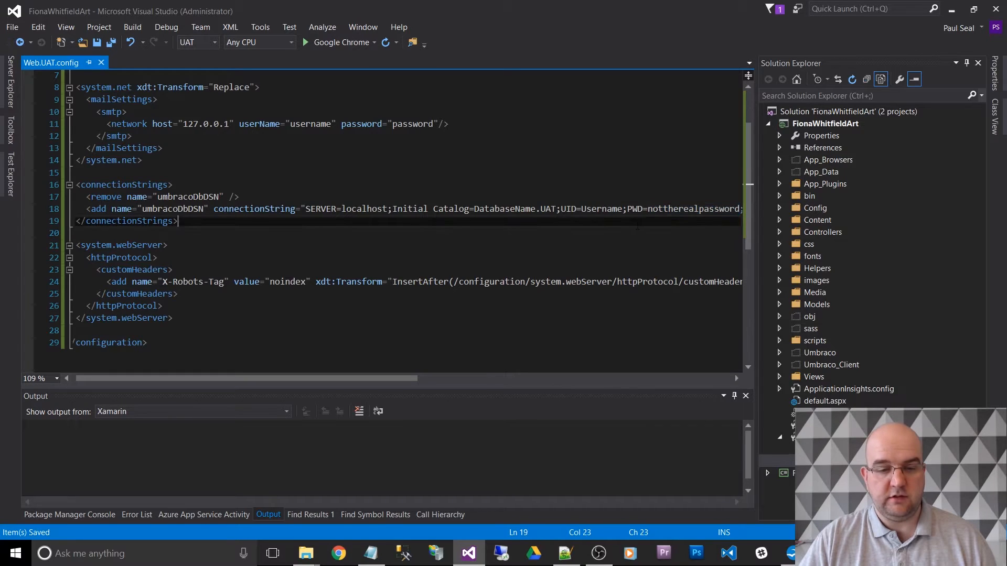
pyautogui.press('Home')
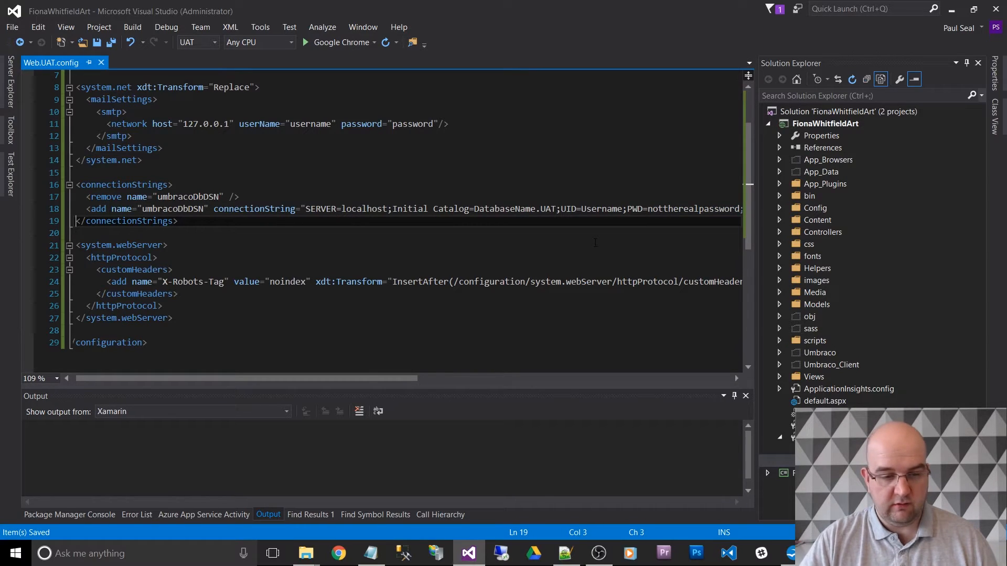
pyautogui.press('Home')
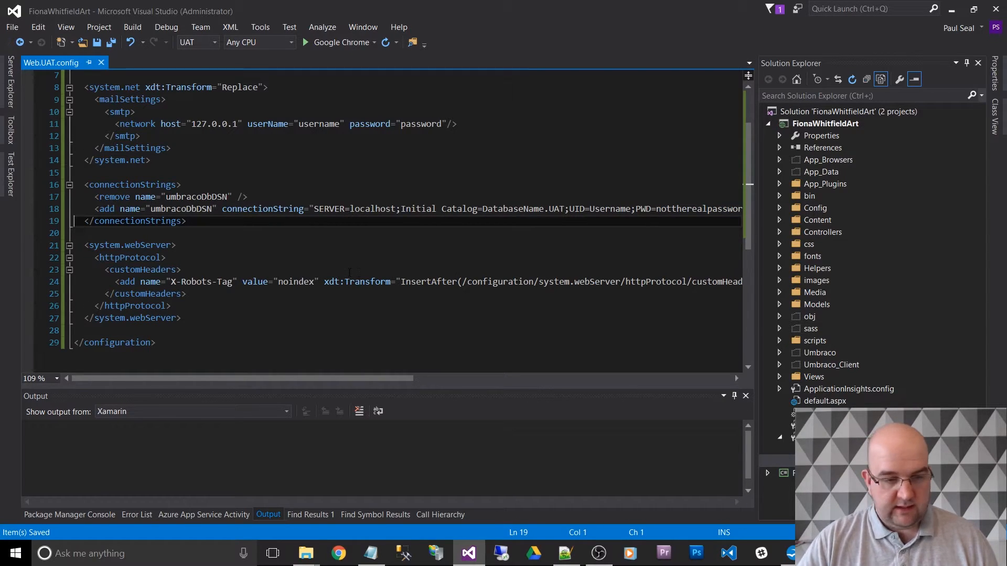
pyautogui.click(245, 308)
pyautogui.click(245, 317)
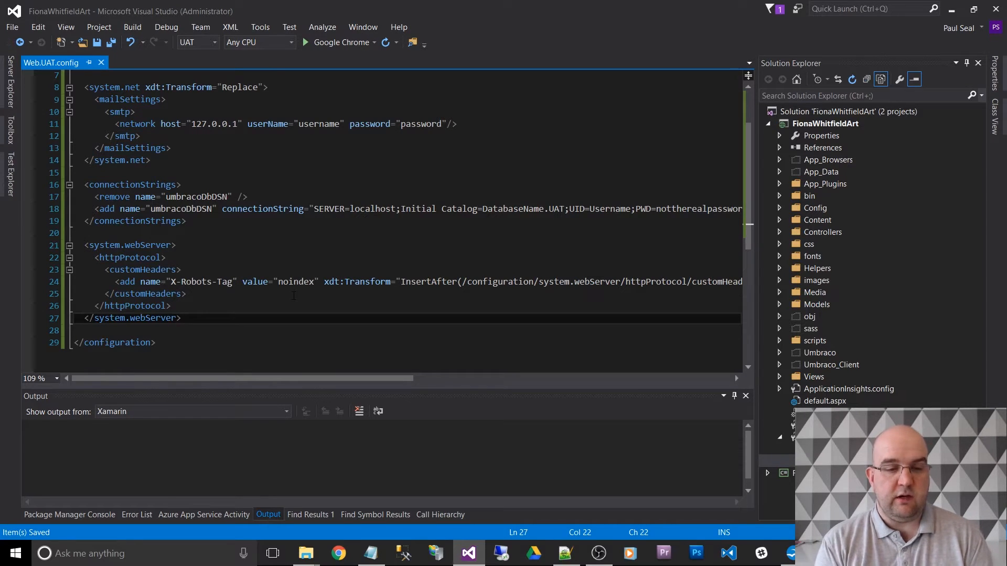
pyautogui.press('alt')
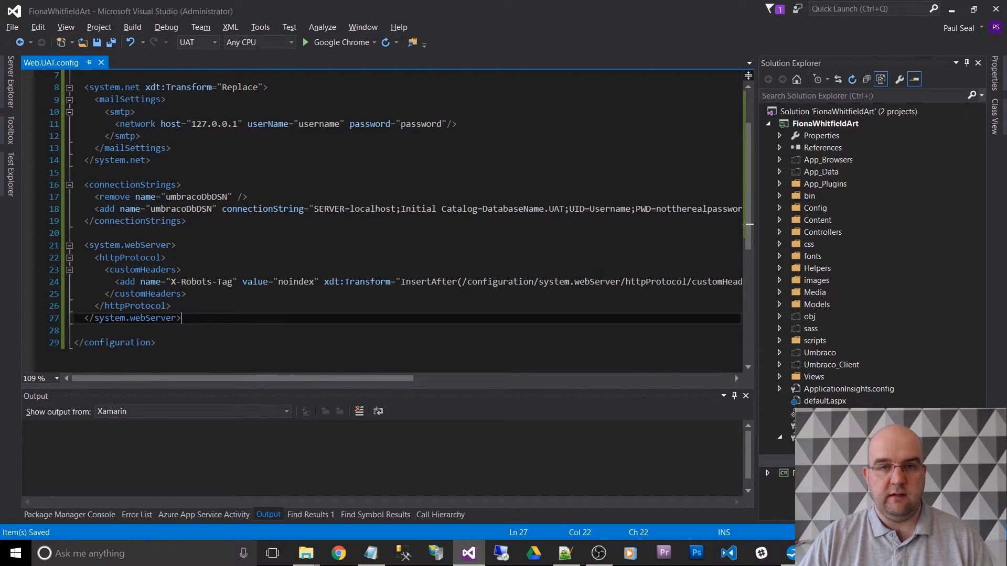
# - Preview the Web.UAT.config transform, compare the original and transformed Web.config differences, and close both the preview and the config file
pyautogui.rightClick(839, 461)
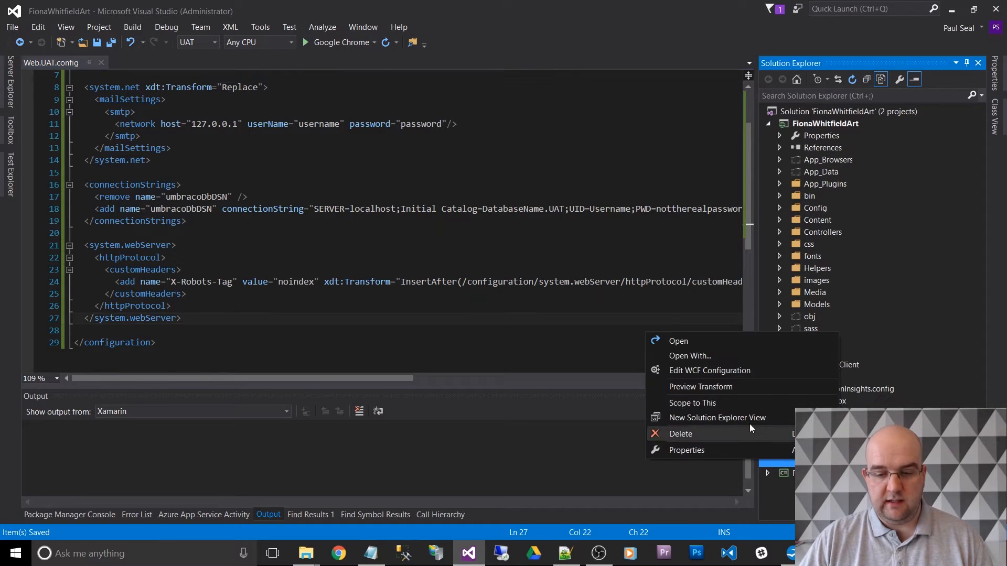
pyautogui.click(717, 389)
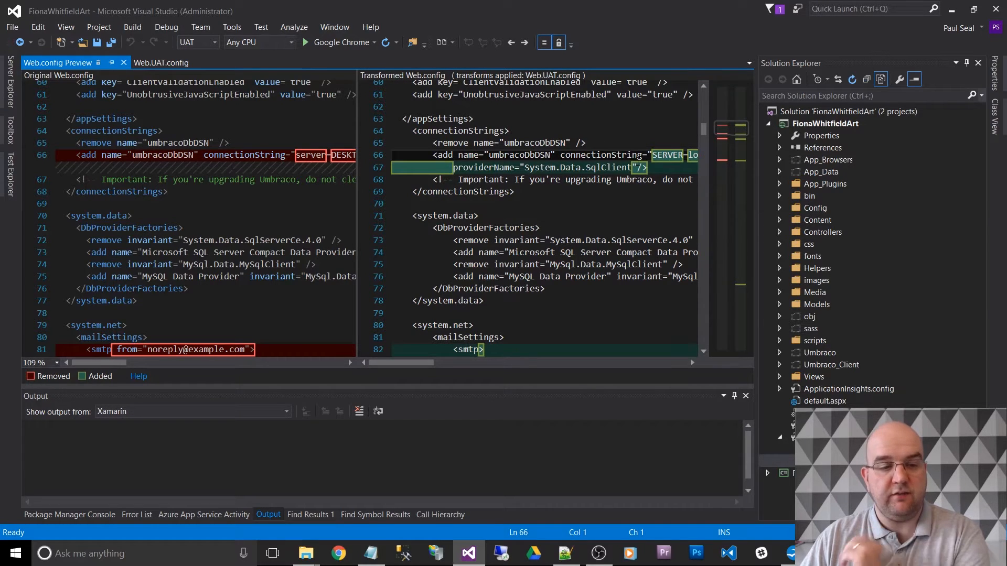
pyautogui.scroll(-5, 601, 222)
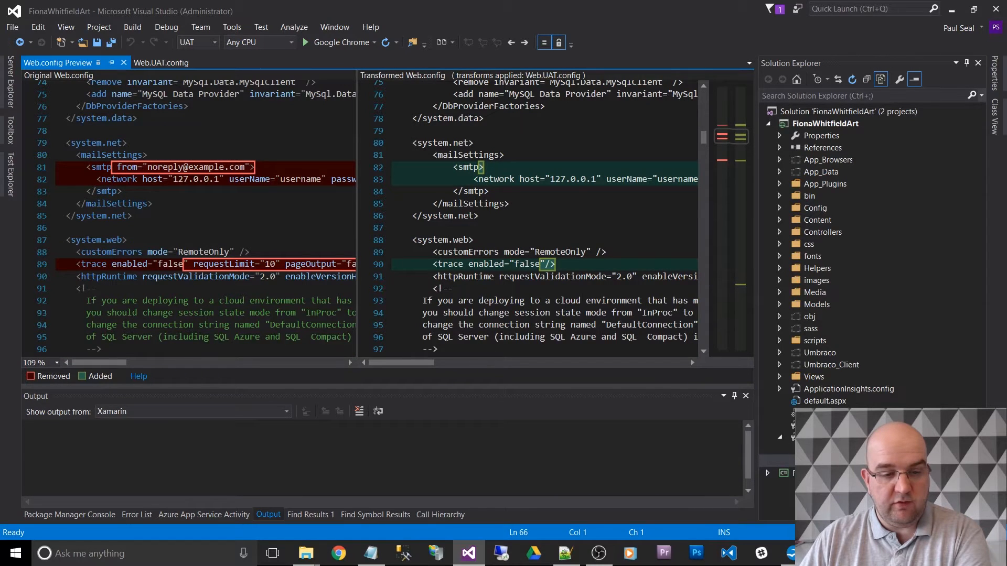
pyautogui.scroll(-2, 518, 214)
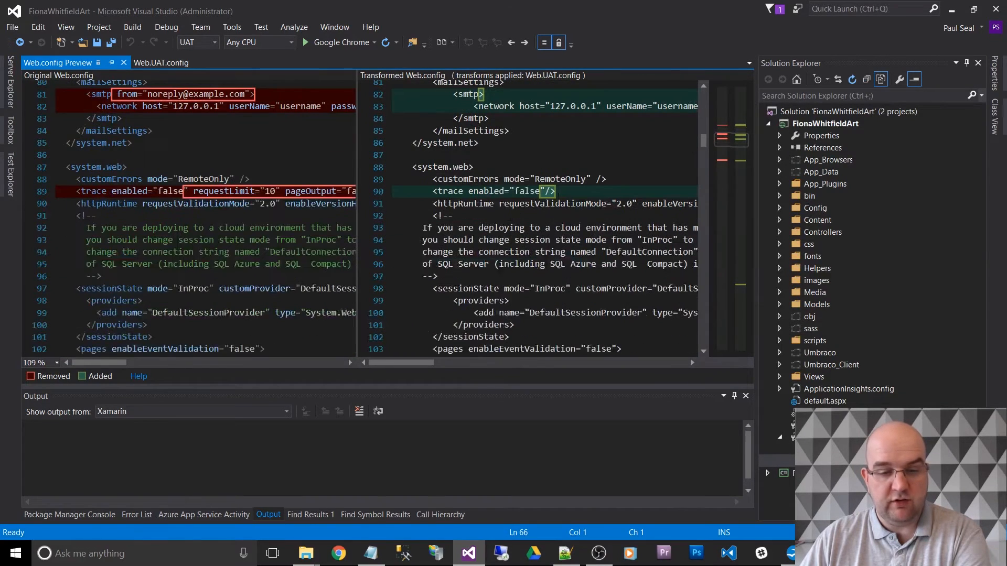
pyautogui.click(737, 159)
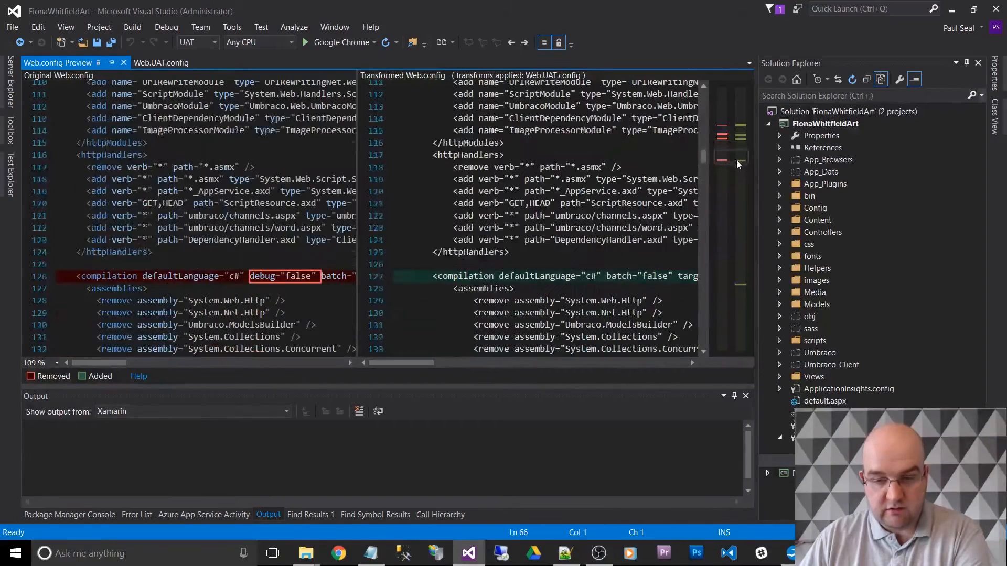
pyautogui.scroll(-1, 733, 168)
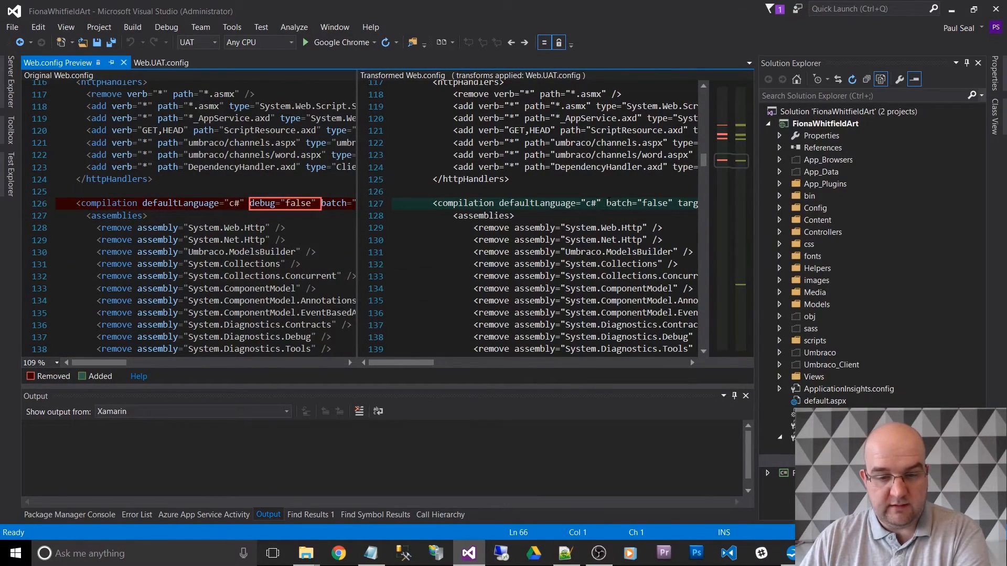
pyautogui.scroll(-20, 728, 228)
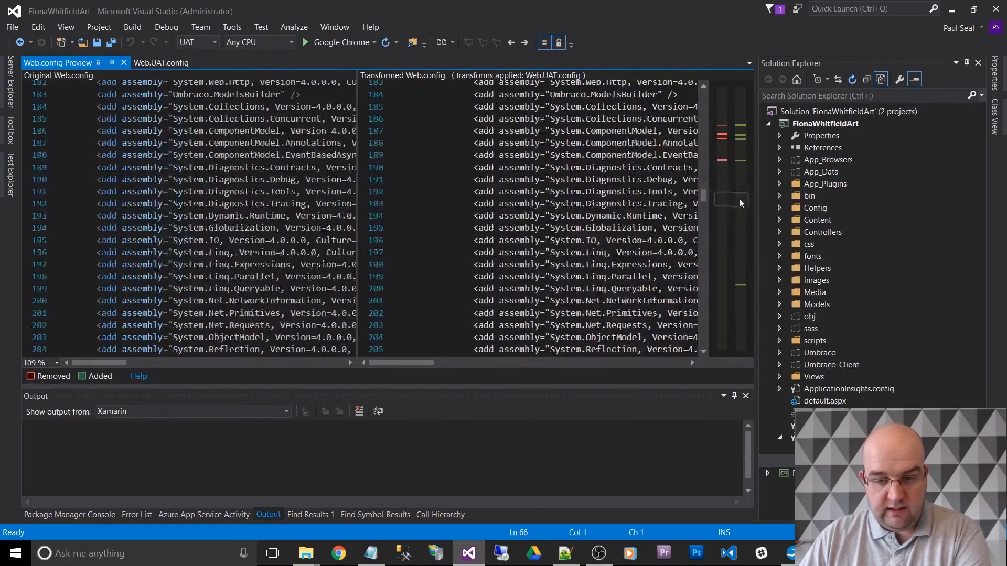
pyautogui.moveTo(741, 266); pyautogui.dragTo(742, 279)
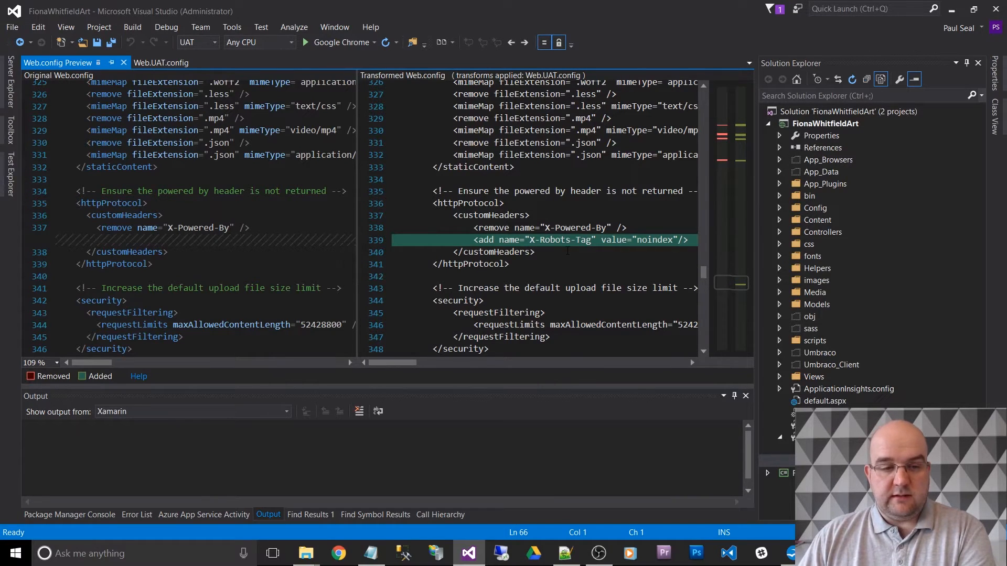
pyautogui.click(123, 63)
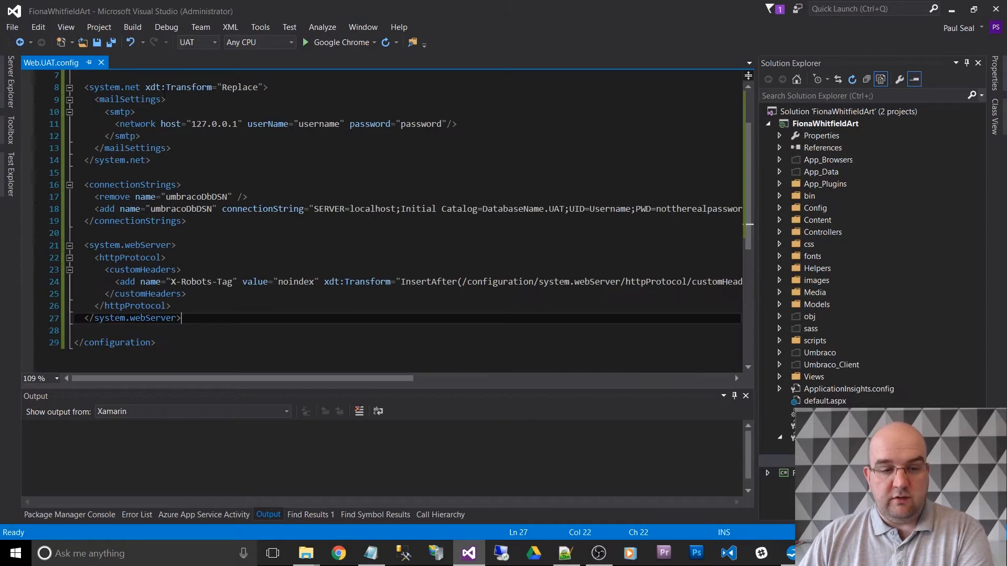
pyautogui.click(101, 62)
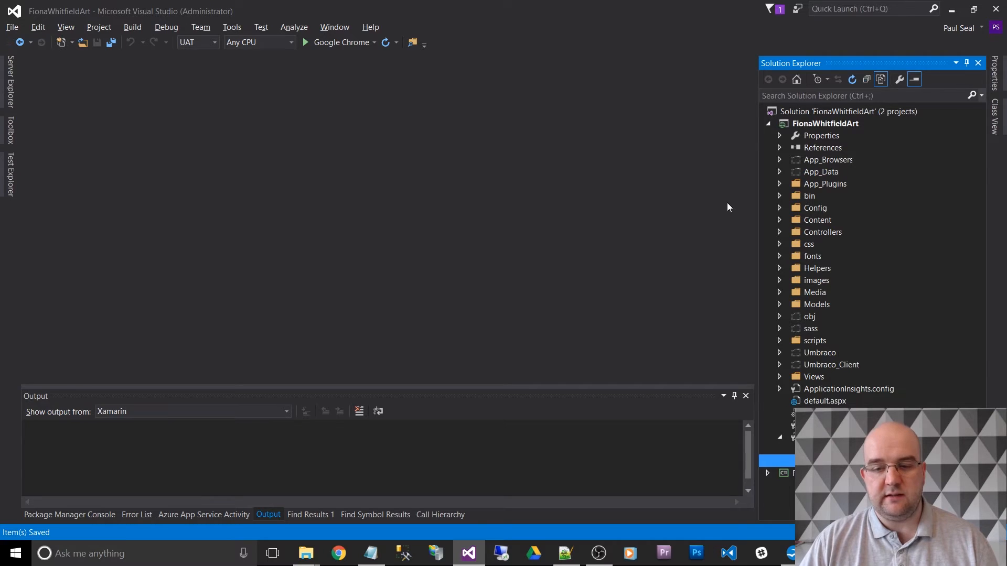
# - Check the Config, Content, Controllers and css folders for files outside the project, and include StylesDropdown.css in it
pyautogui.click(780, 208)
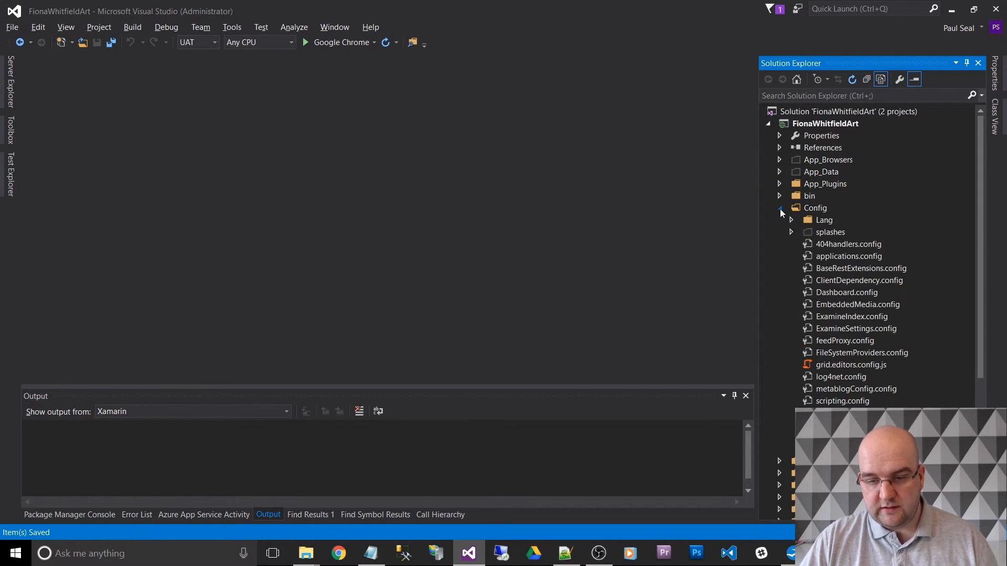
pyautogui.click(780, 209)
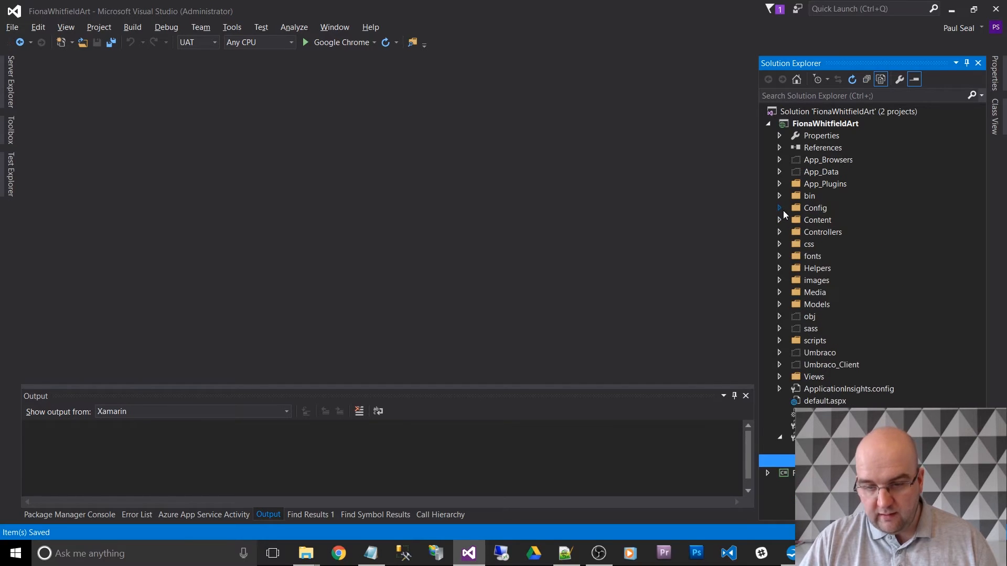
pyautogui.click(780, 221)
pyautogui.click(780, 220)
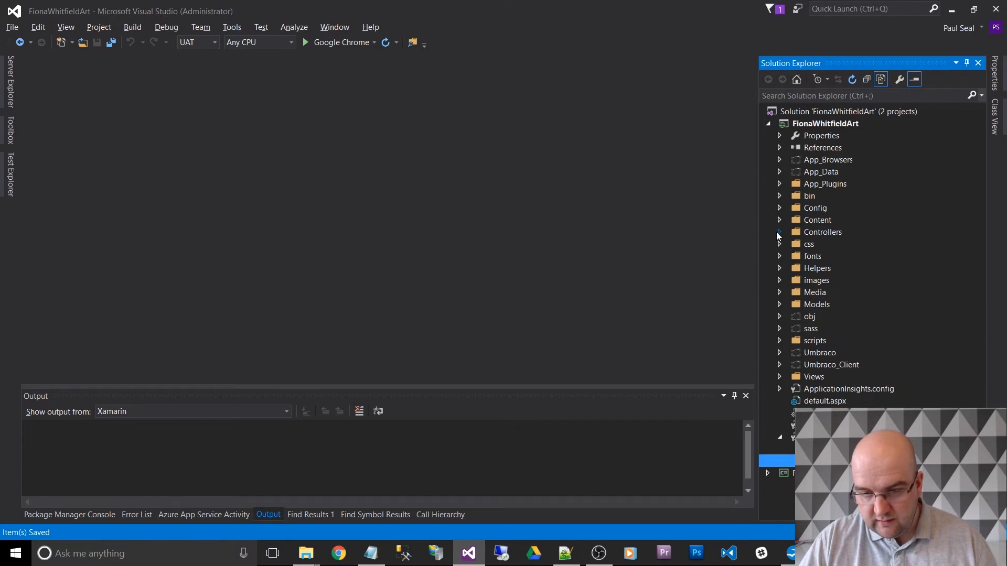
pyautogui.click(779, 231)
pyautogui.click(779, 231)
pyautogui.click(779, 244)
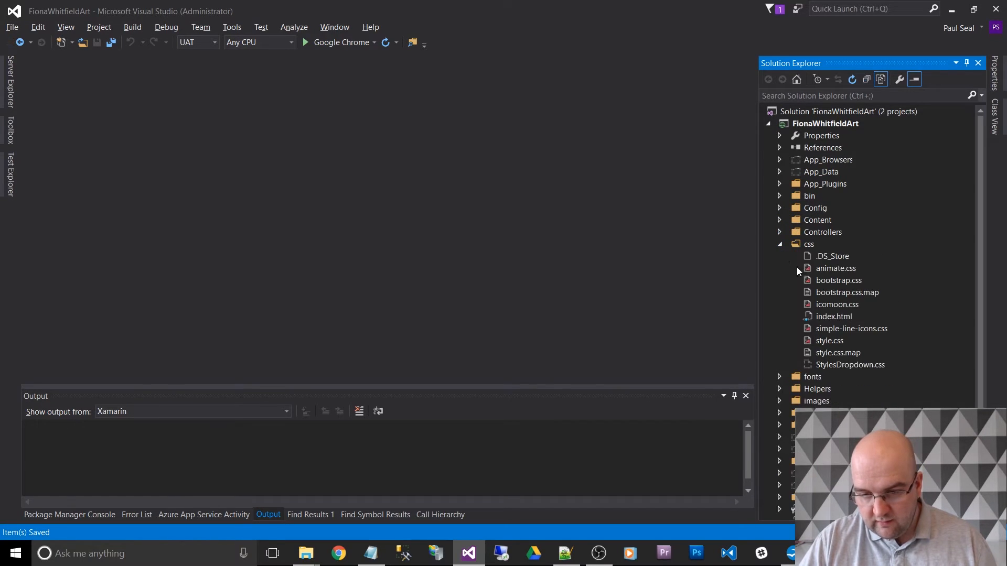
pyautogui.rightClick(841, 367)
pyautogui.click(734, 438)
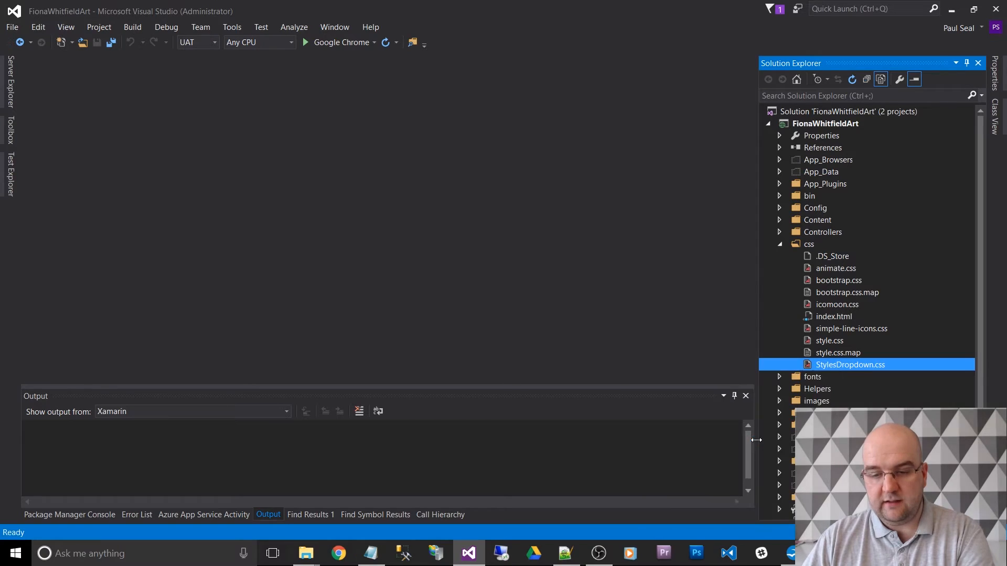
# - Check the fonts, Helpers and images folders, including the bootstrap, icomoon and simple-line-icons subfolders, for files outside the project
pyautogui.scroll(-2, 819, 392)
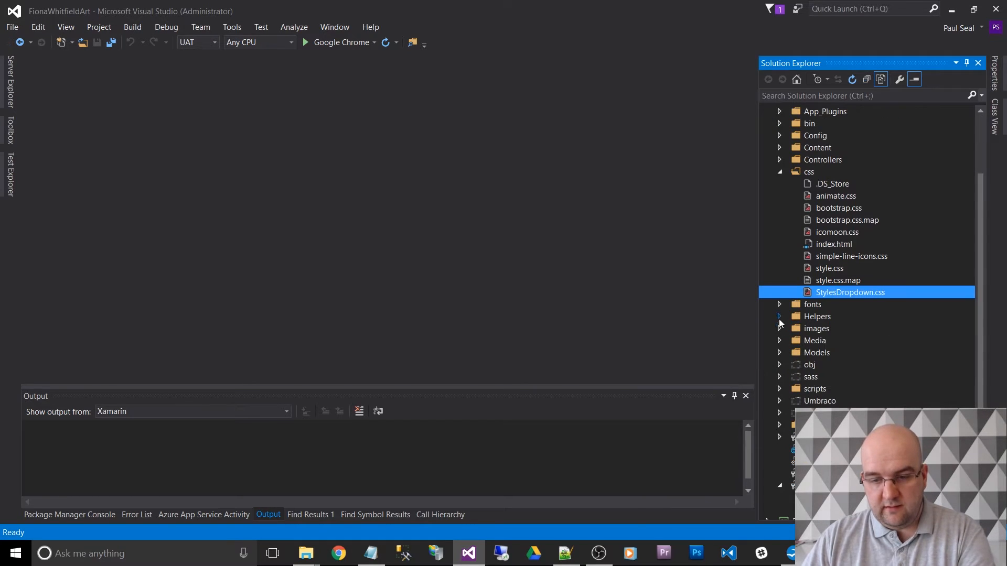
pyautogui.click(779, 305)
pyautogui.click(791, 316)
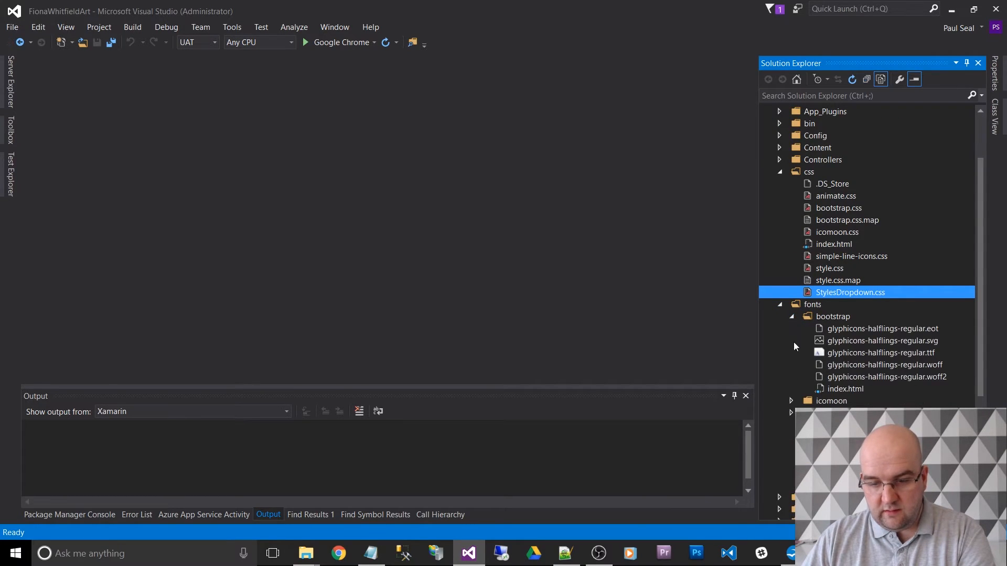
pyautogui.click(791, 400)
pyautogui.scroll(-1, 807, 404)
pyautogui.scroll(-3, 807, 404)
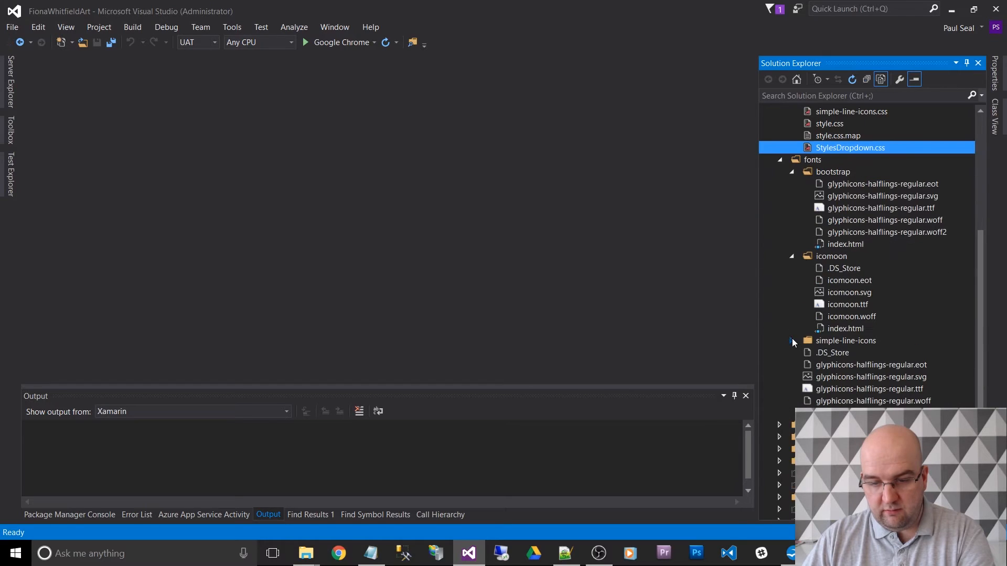
pyautogui.click(792, 341)
pyautogui.scroll(-5, 799, 345)
pyautogui.click(780, 305)
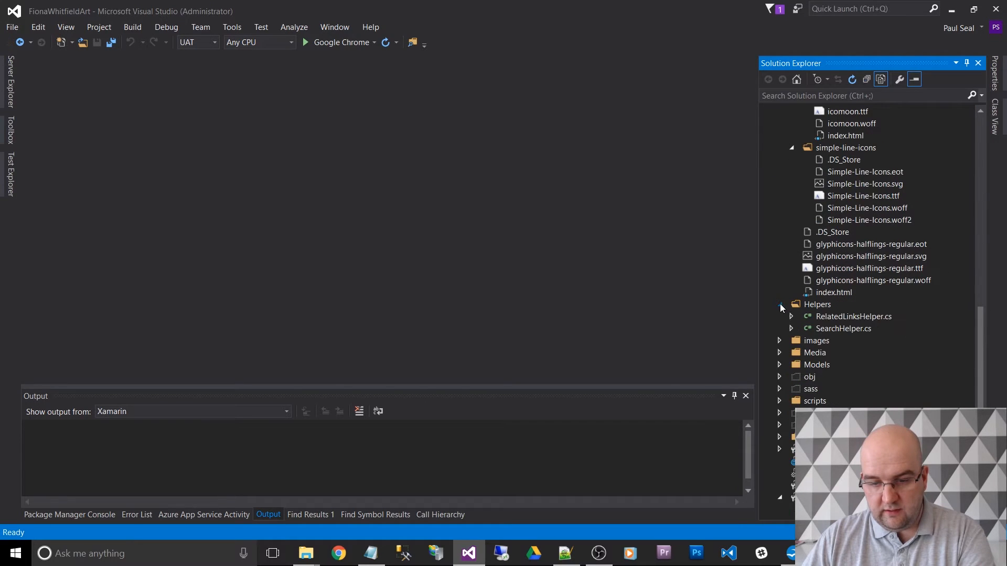
pyautogui.click(779, 341)
pyautogui.scroll(-3, 788, 342)
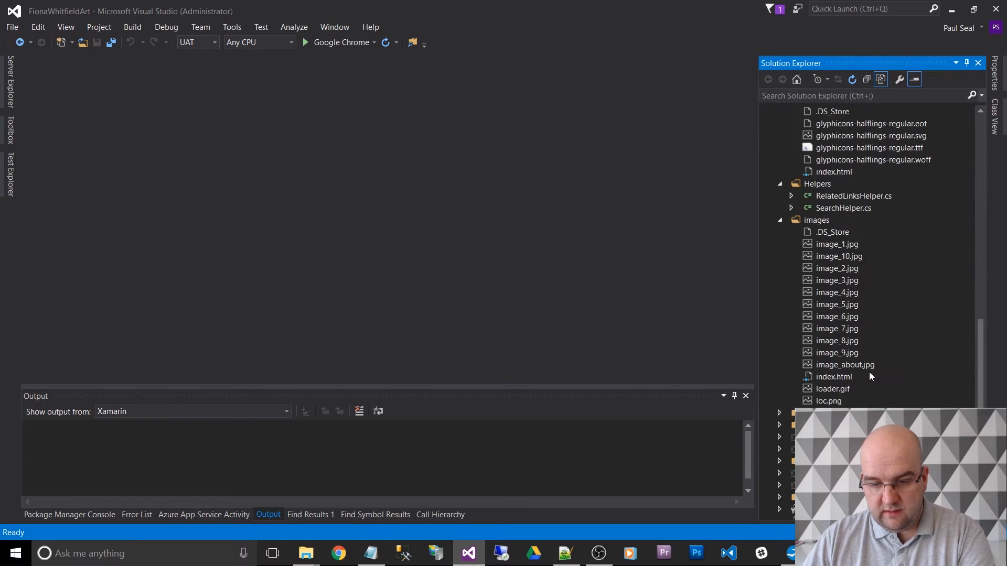
pyautogui.scroll(-2, 818, 368)
# - Exclude the Media folder from the project and include it again so that its subfolders 1001 to 1007 are included
pyautogui.click(780, 341)
pyautogui.scroll(-2, 807, 362)
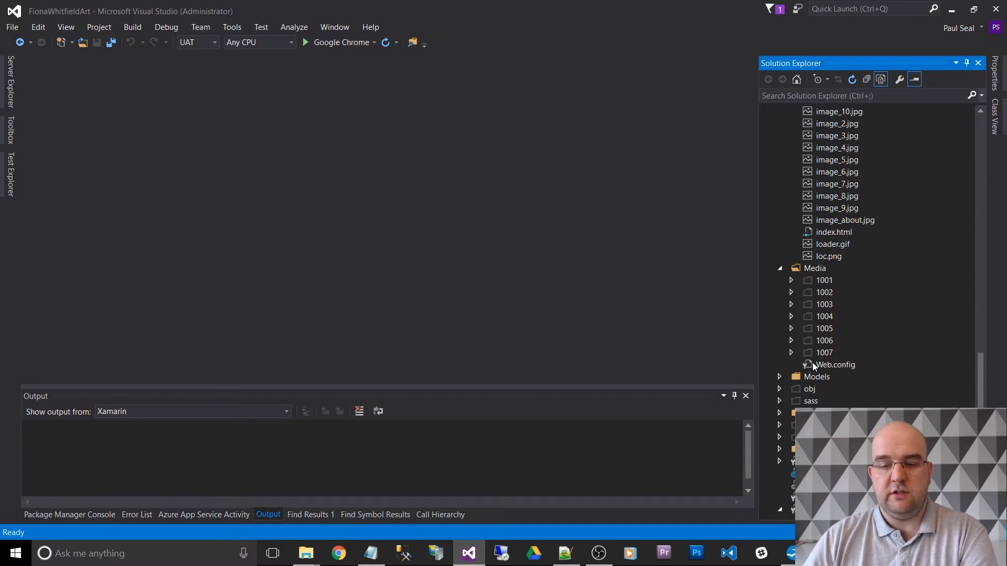
pyautogui.rightClick(813, 269)
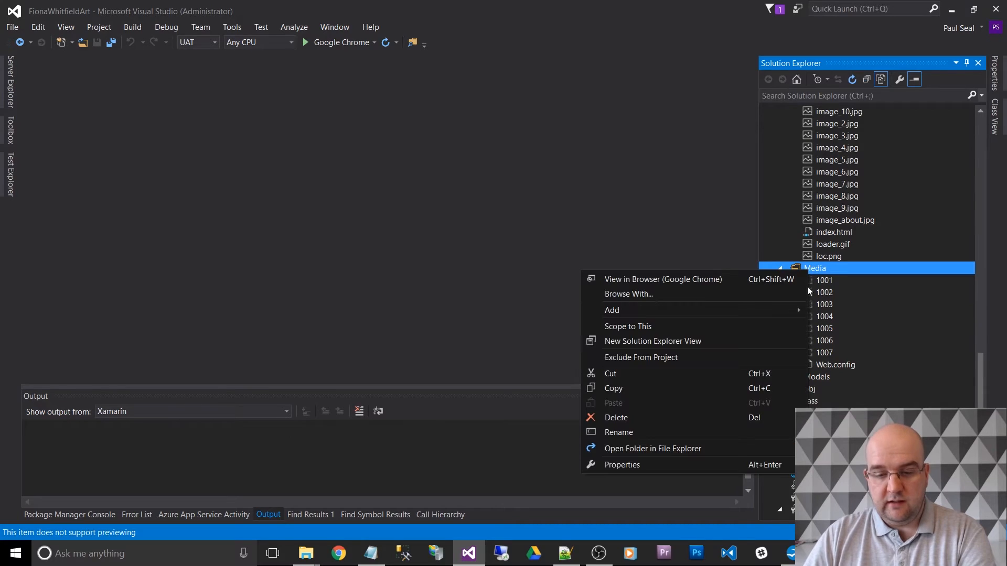
pyautogui.click(708, 358)
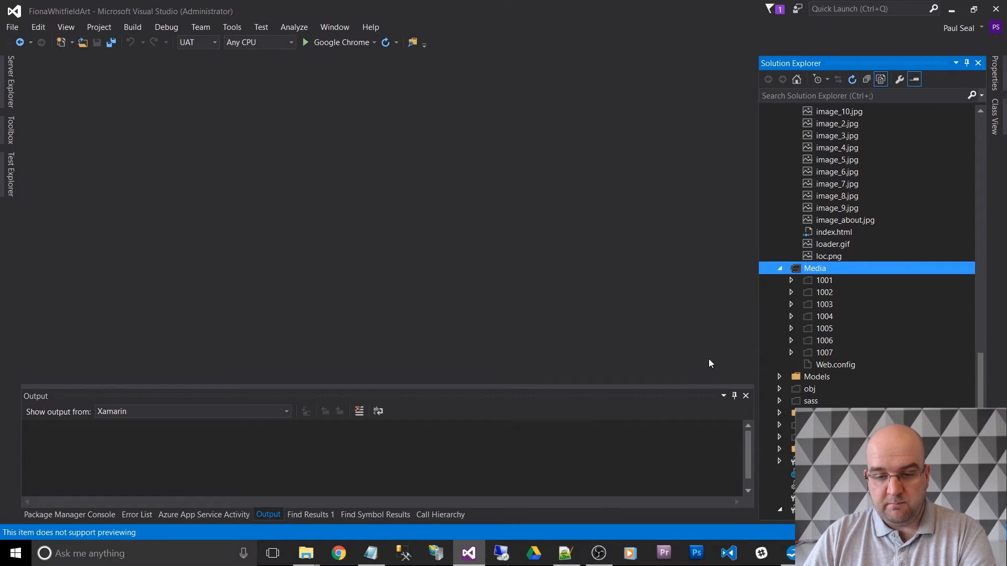
pyautogui.rightClick(813, 270)
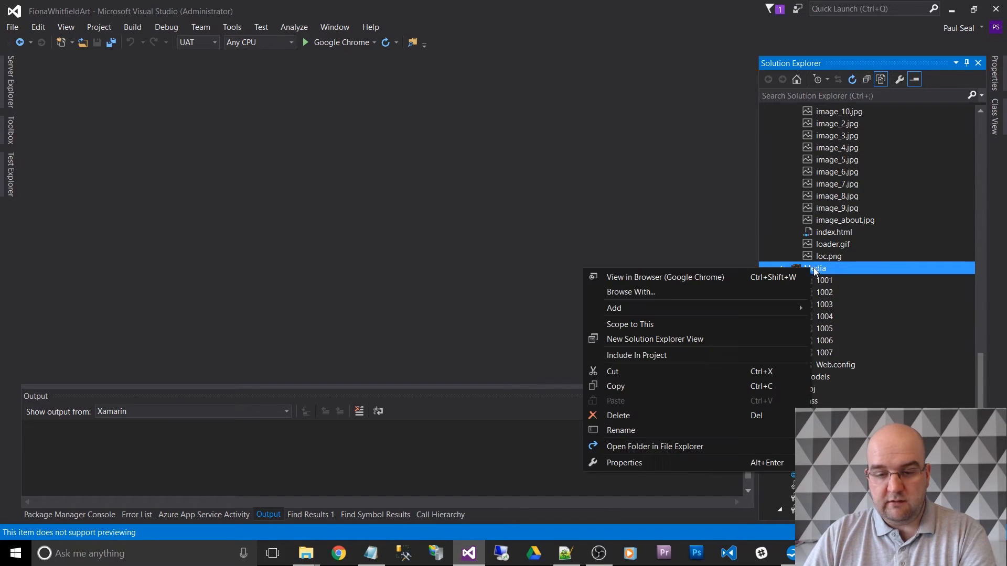
pyautogui.click(747, 356)
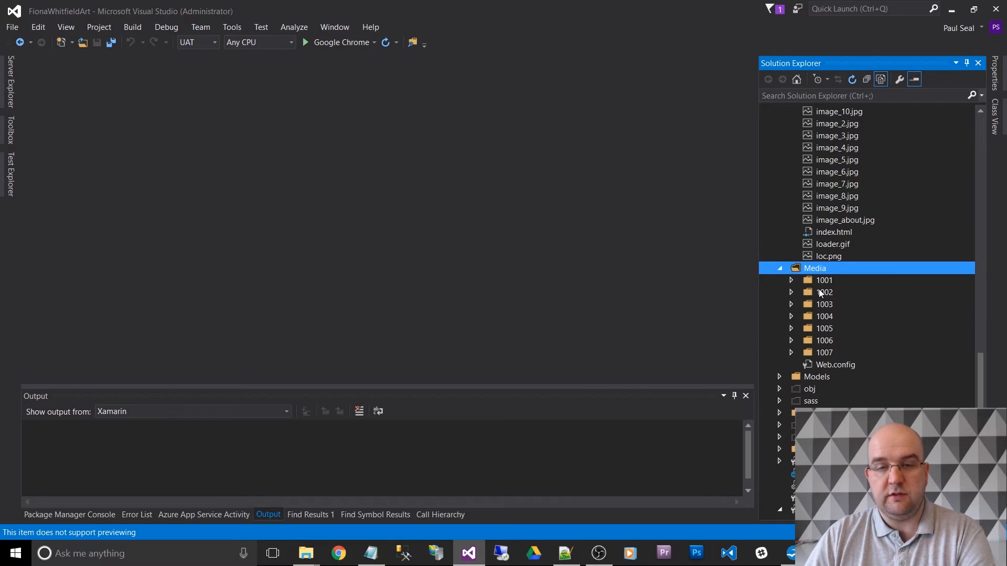
# - Check the sass, scripts and Views folders, including the Partials subfolders, for files outside the project, and collapse the whole solution tree
pyautogui.scroll(-1, 845, 310)
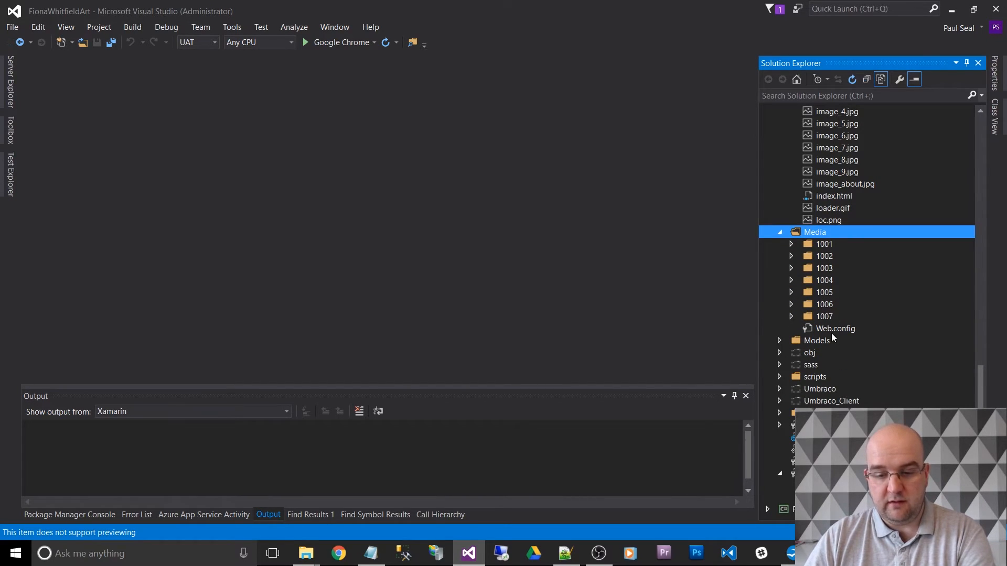
pyautogui.click(780, 365)
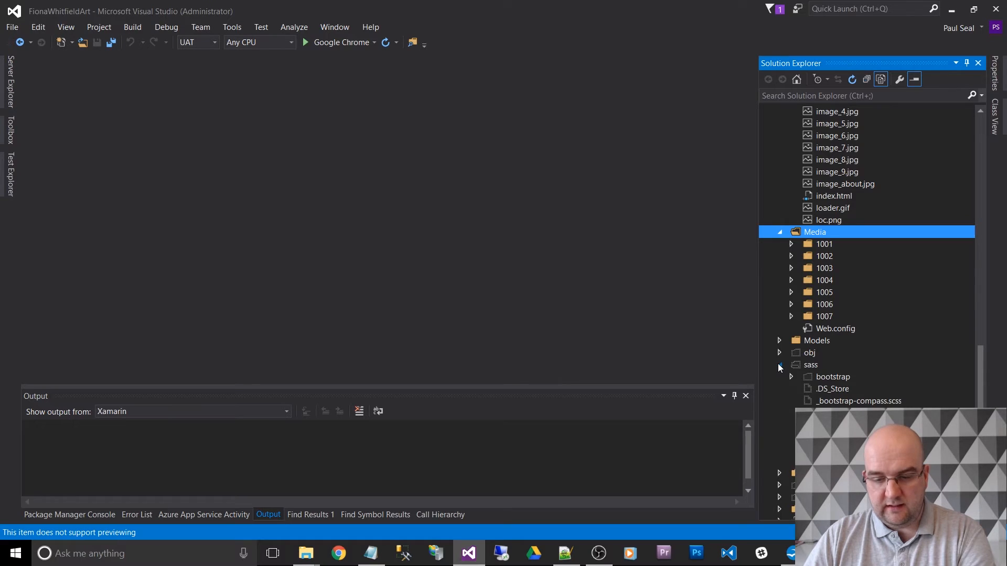
pyautogui.click(778, 364)
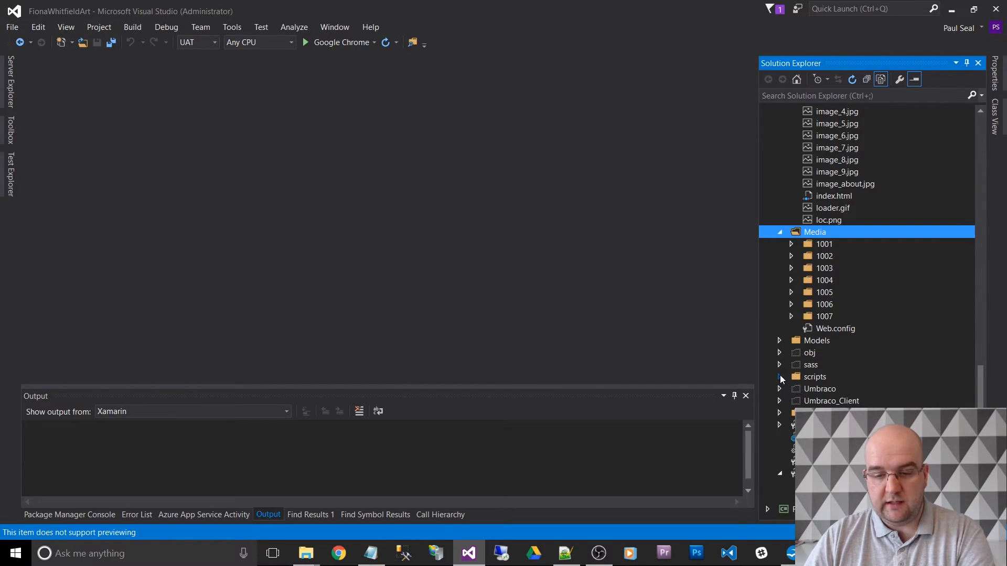
pyautogui.click(779, 376)
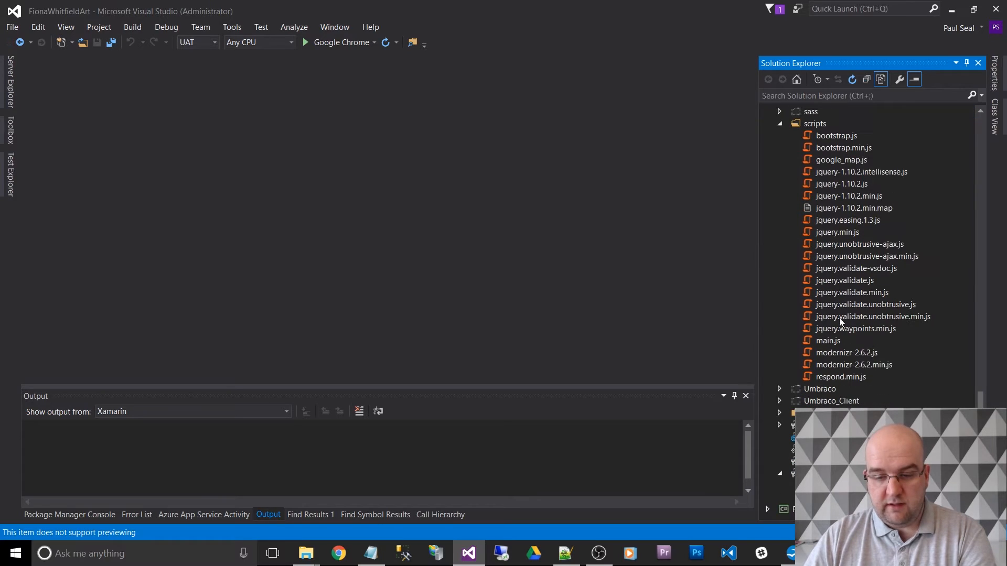
pyautogui.click(779, 413)
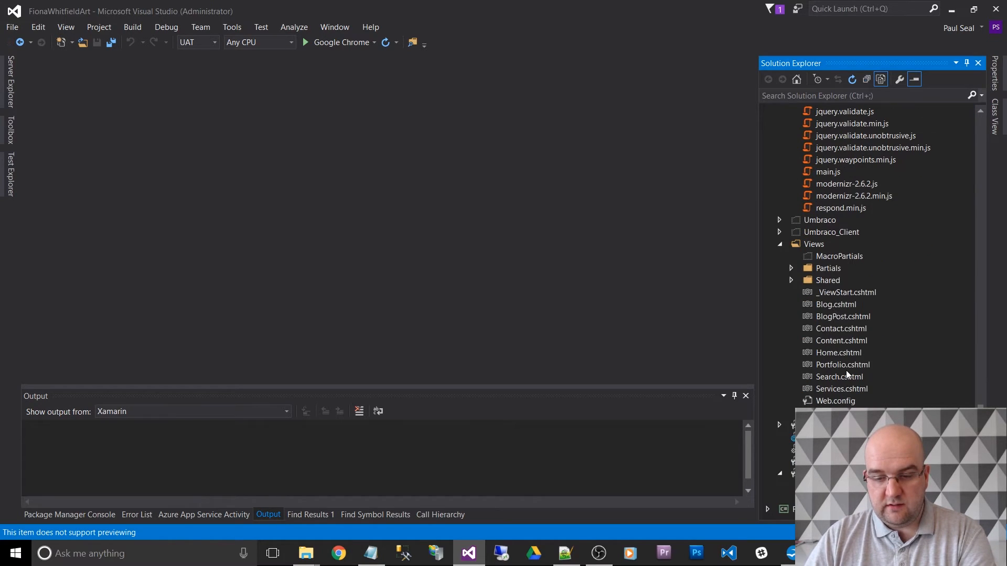
pyautogui.click(791, 268)
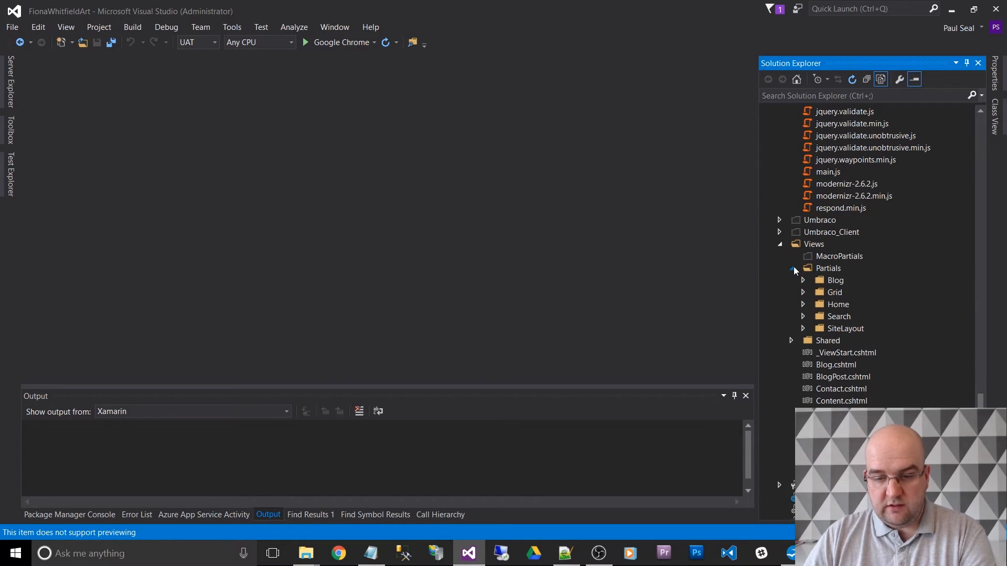
pyautogui.click(803, 280)
pyautogui.click(803, 304)
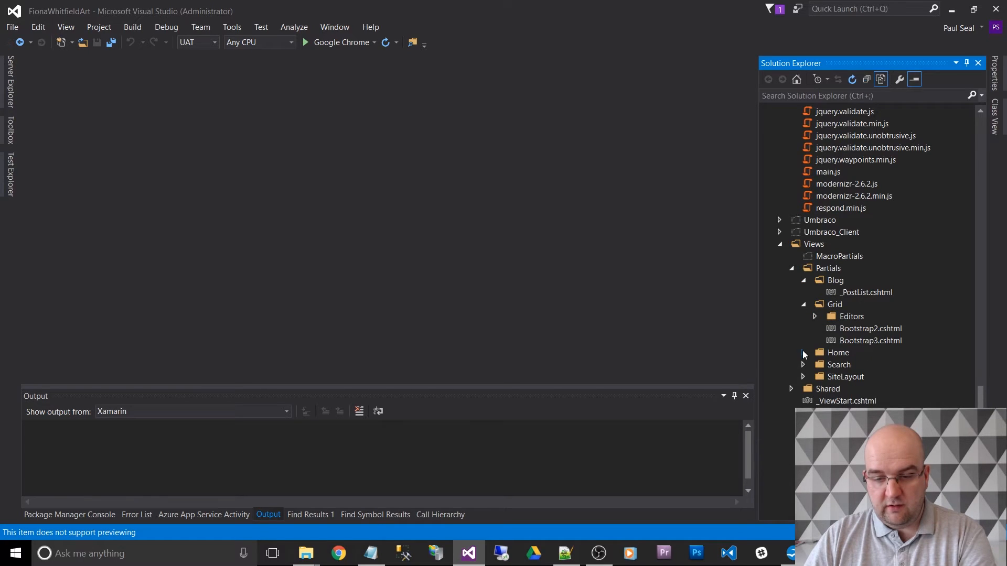
pyautogui.click(804, 353)
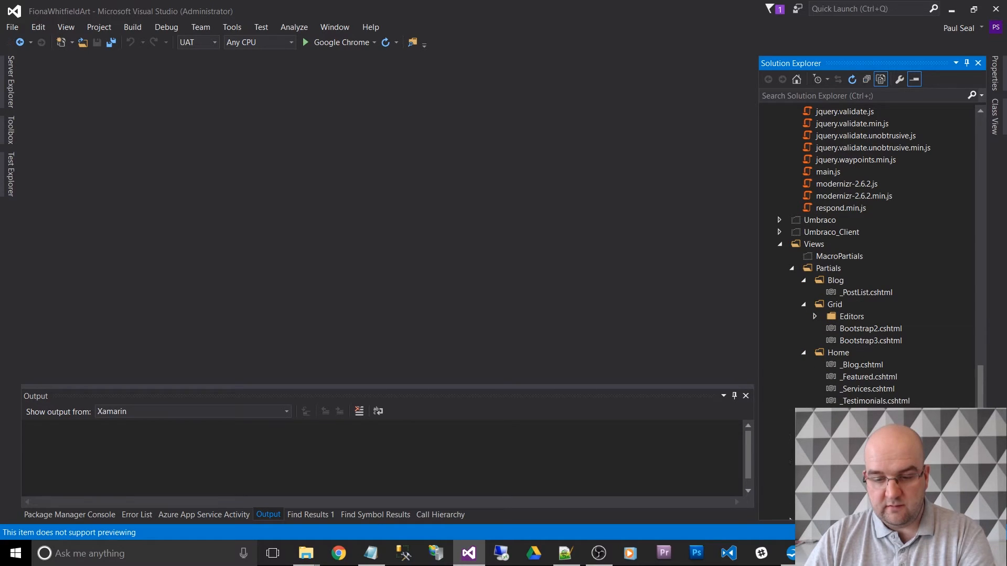
pyautogui.scroll(-7, 808, 290)
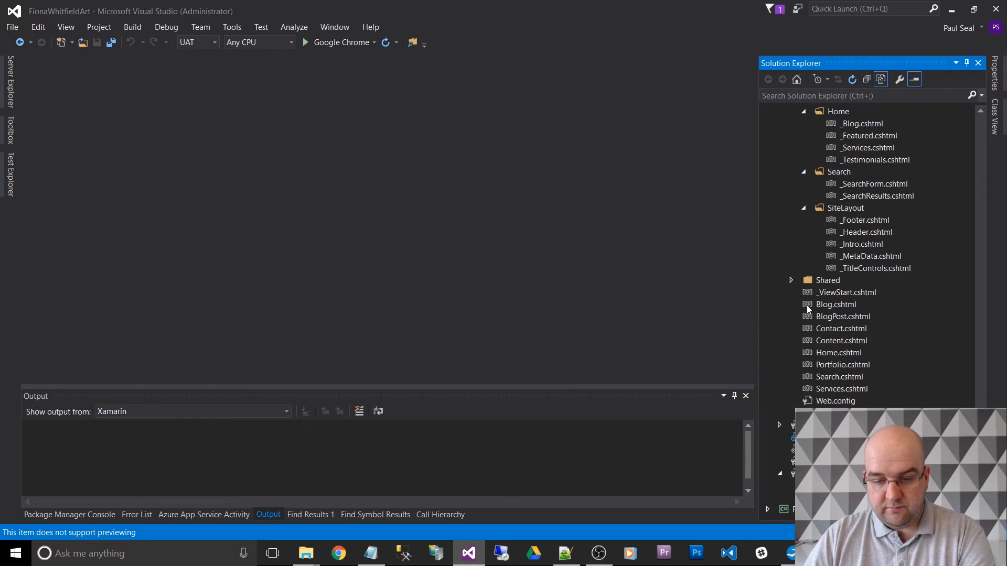
pyautogui.scroll(2, 787, 394)
pyautogui.scroll(4, 788, 393)
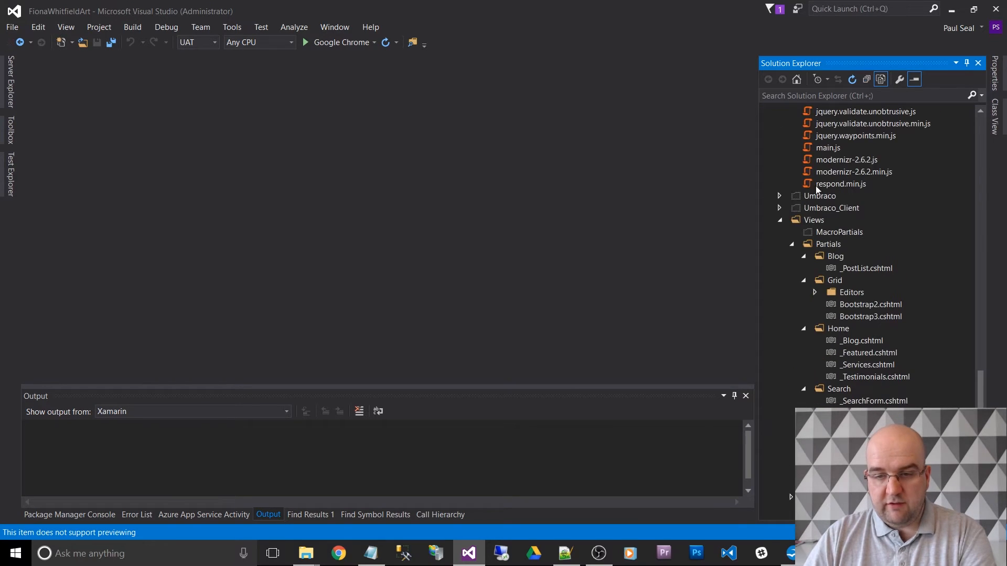
pyautogui.click(866, 80)
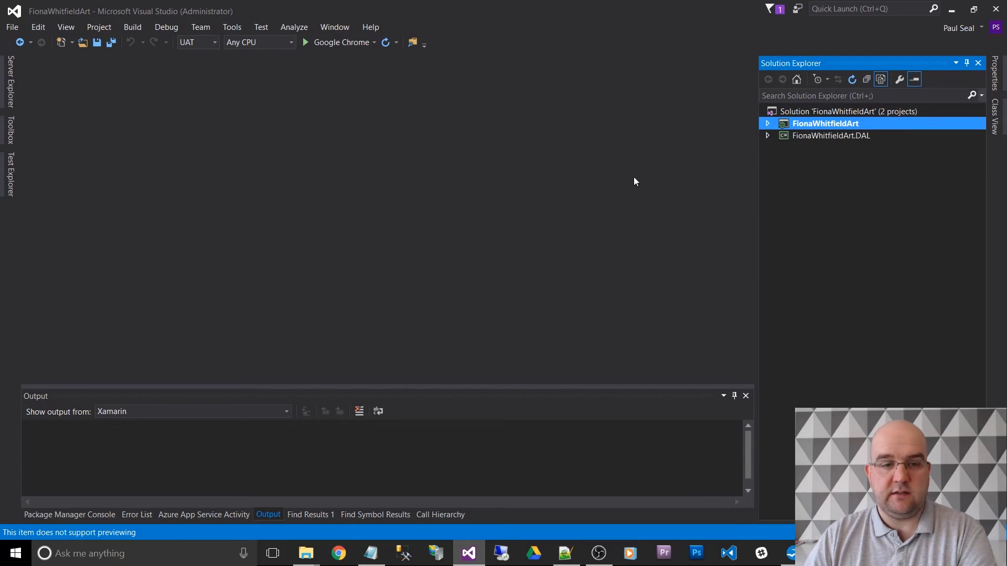
# - Save all changes and rebuild the solution with the UAT configuration
pyautogui.click(117, 42)
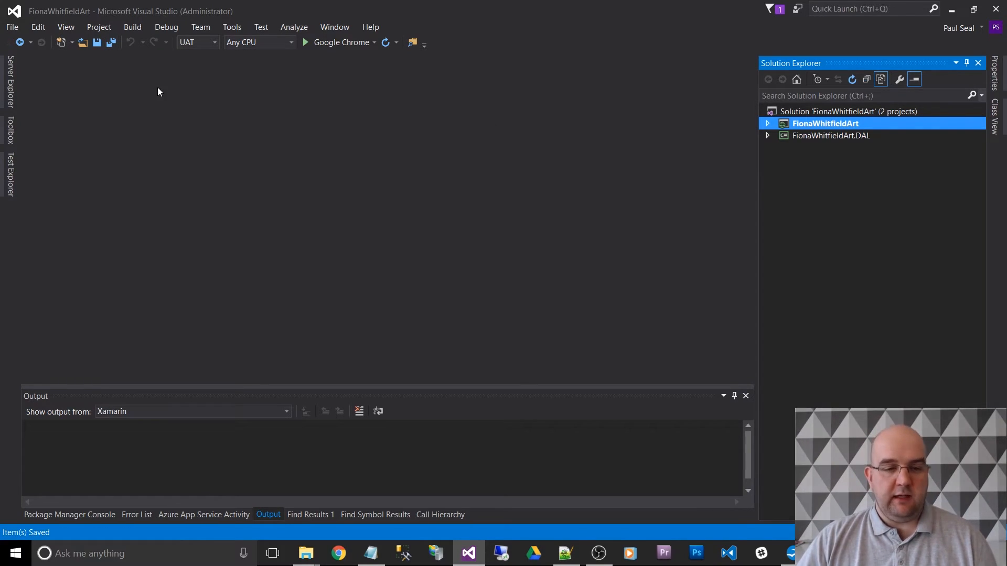
pyautogui.click(139, 26)
pyautogui.click(137, 25)
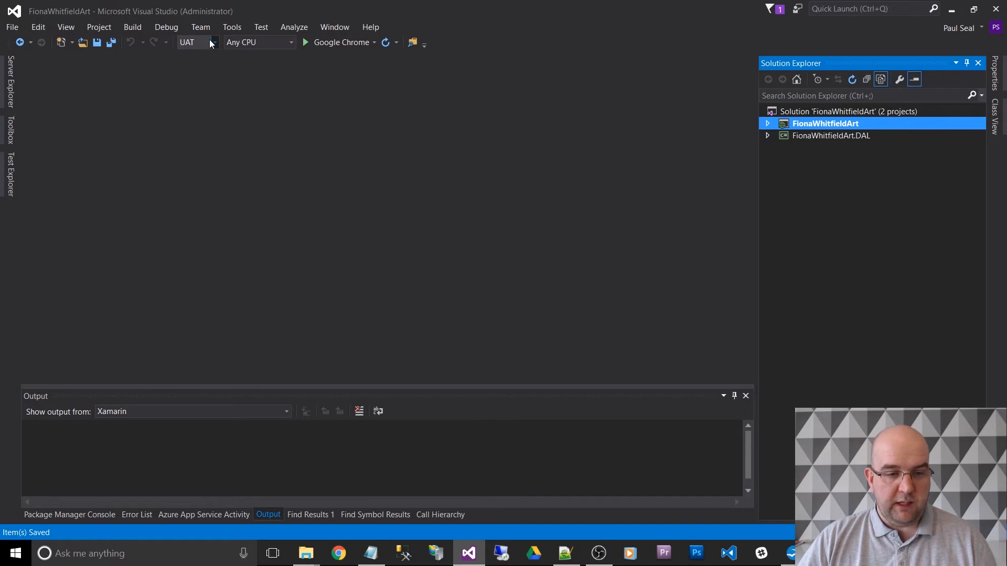
pyautogui.click(211, 42)
pyautogui.click(206, 77)
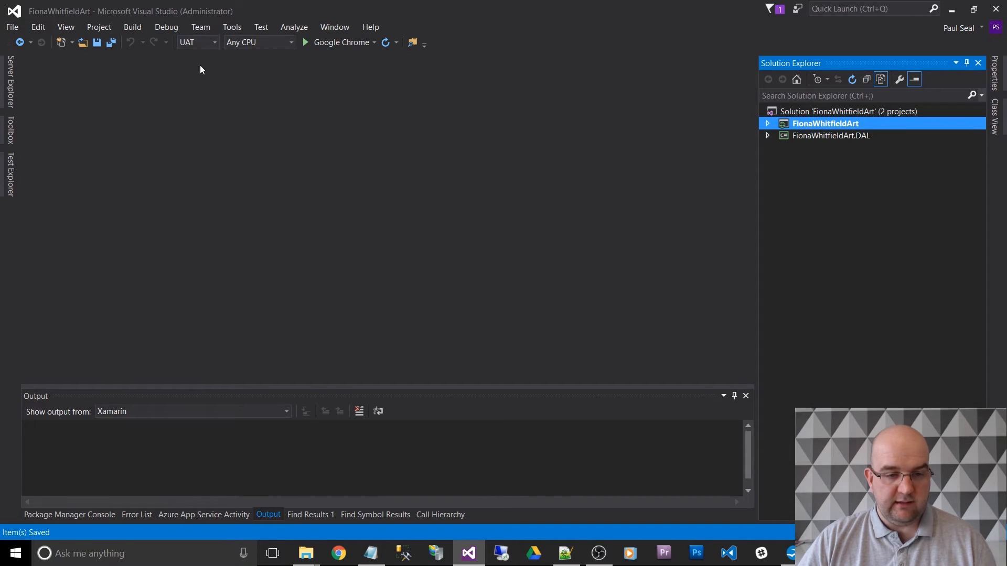
pyautogui.click(132, 27)
pyautogui.click(157, 55)
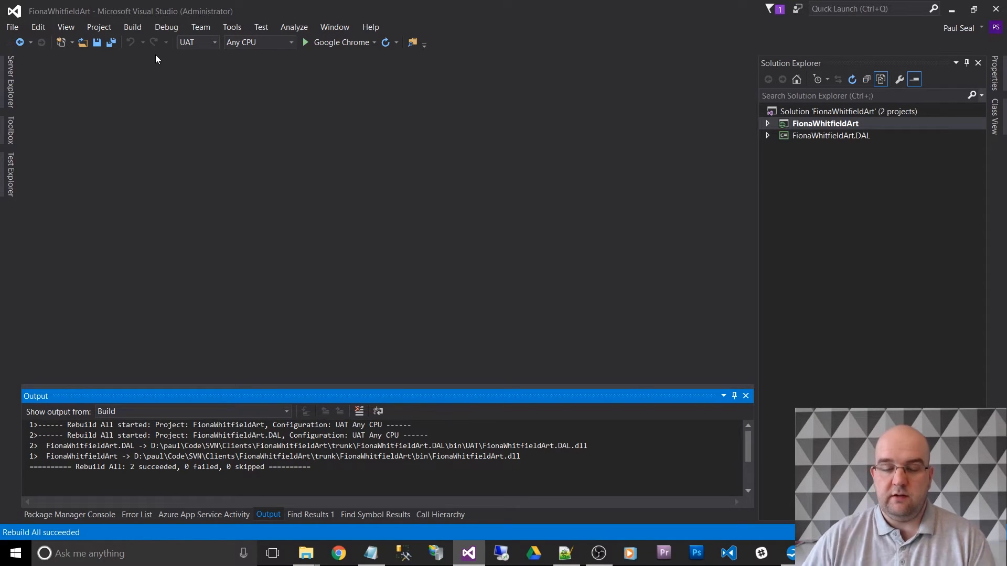
# - Set the web project's assembly version and file version to 1.0.1.0 in its assembly information, save everything and close the project properties
pyautogui.click(841, 124)
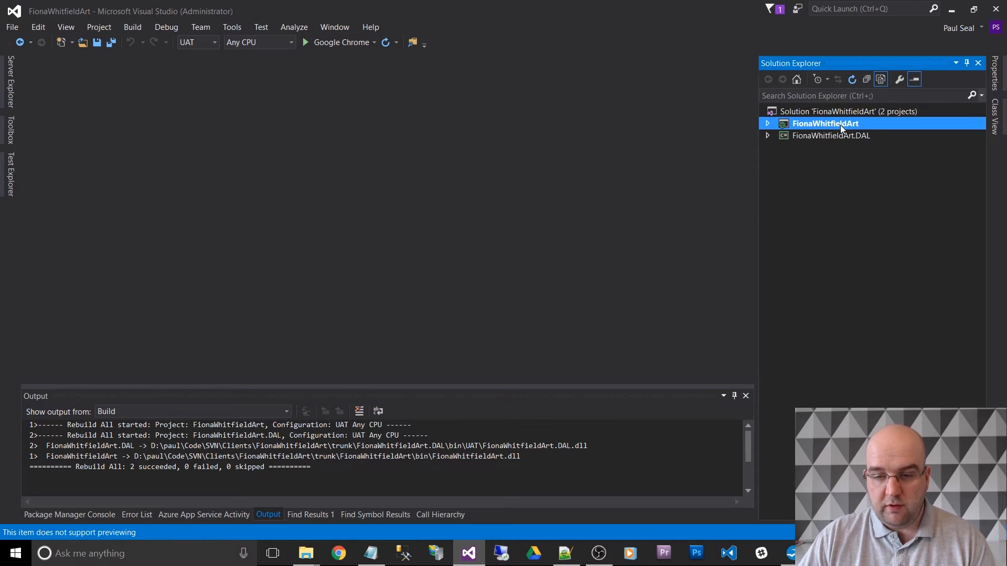
pyautogui.rightClick(840, 124)
pyautogui.click(650, 472)
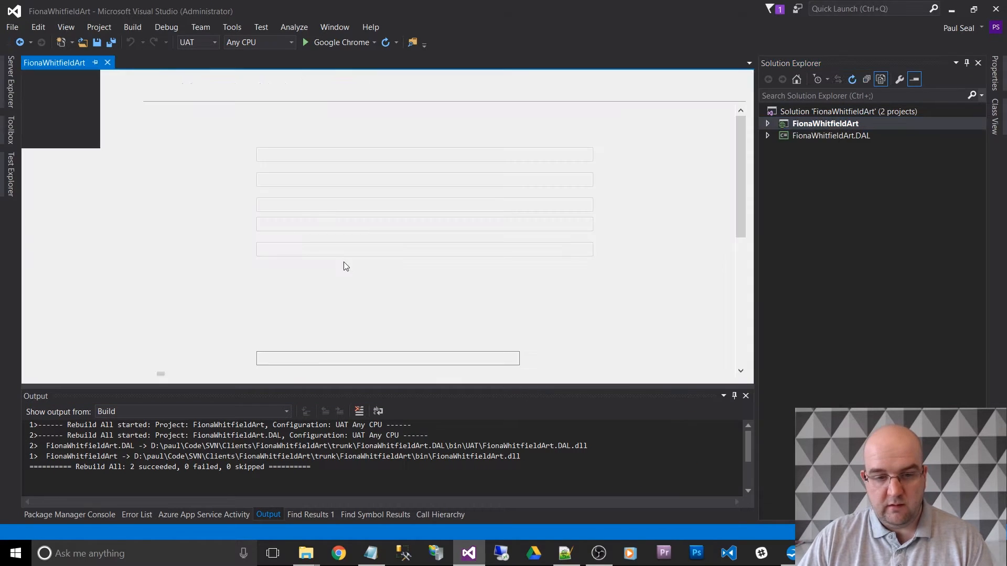
pyautogui.click(51, 81)
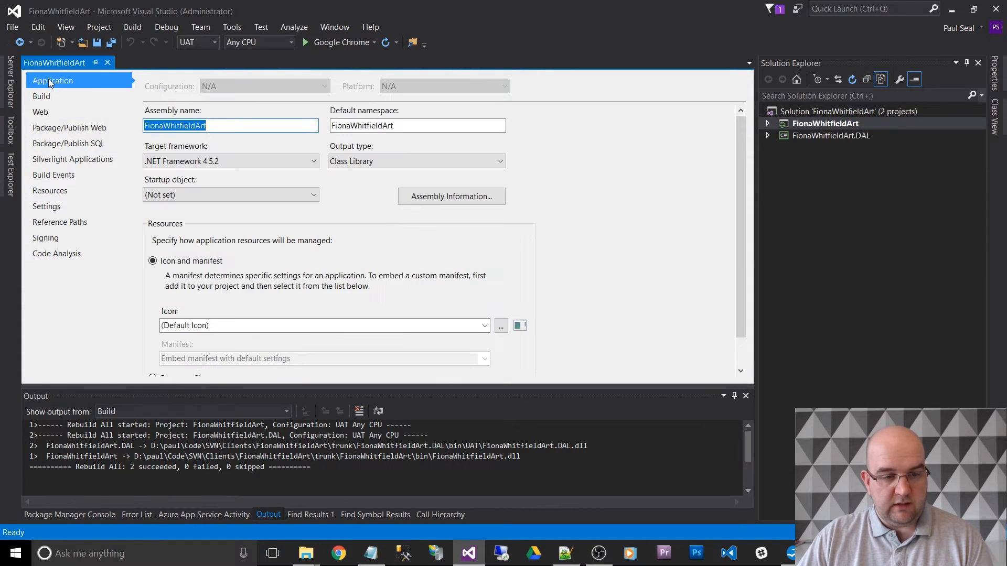
pyautogui.click(441, 198)
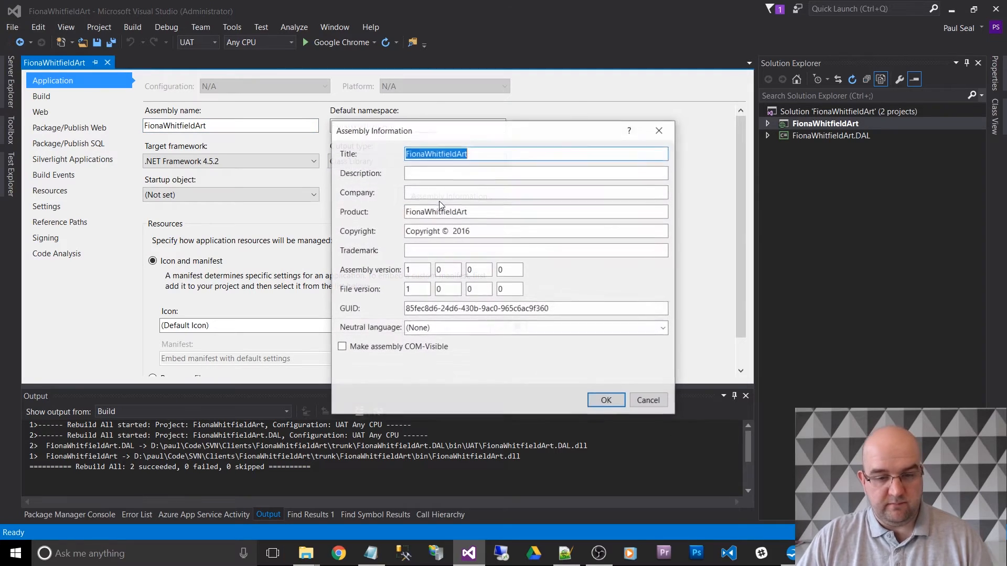
pyautogui.doubleClick(474, 269)
pyautogui.write('1')
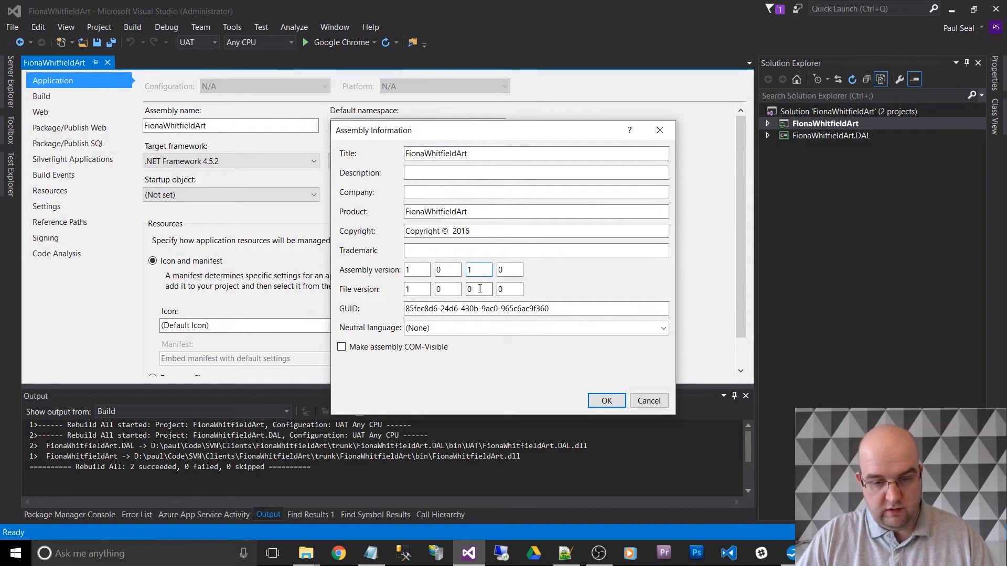
pyautogui.doubleClick(480, 289)
pyautogui.write('1')
pyautogui.click(613, 402)
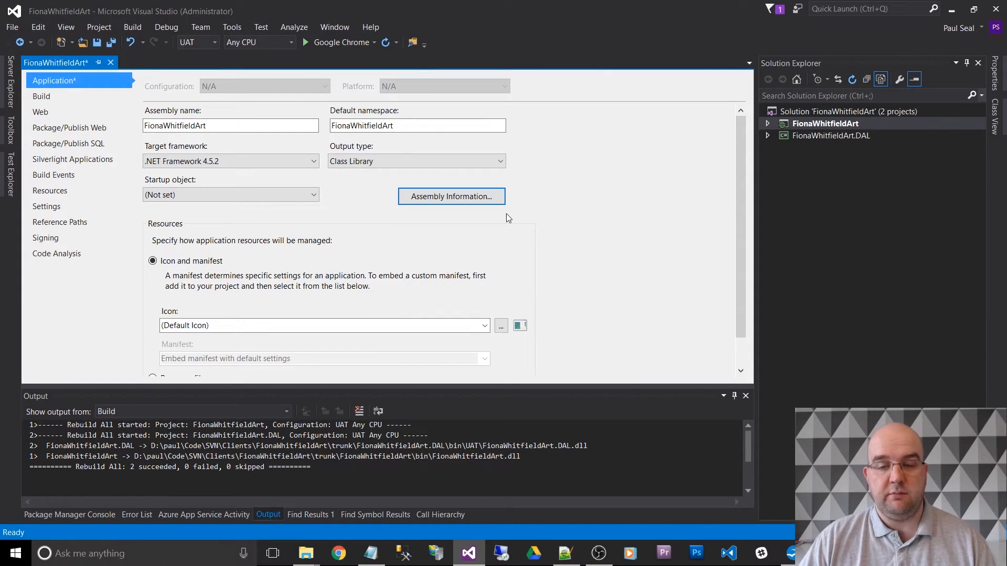
pyautogui.click(110, 62)
pyautogui.click(110, 45)
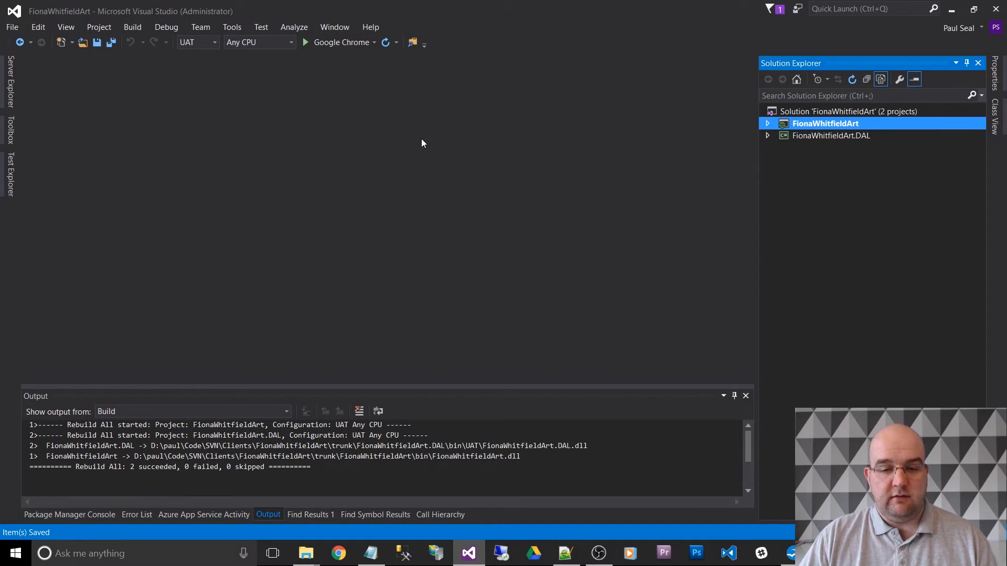
# - Switch to File Explorer and create a folder named Deploy in the solution's trunk folder
pyautogui.hotkey('alt', 'Tab')
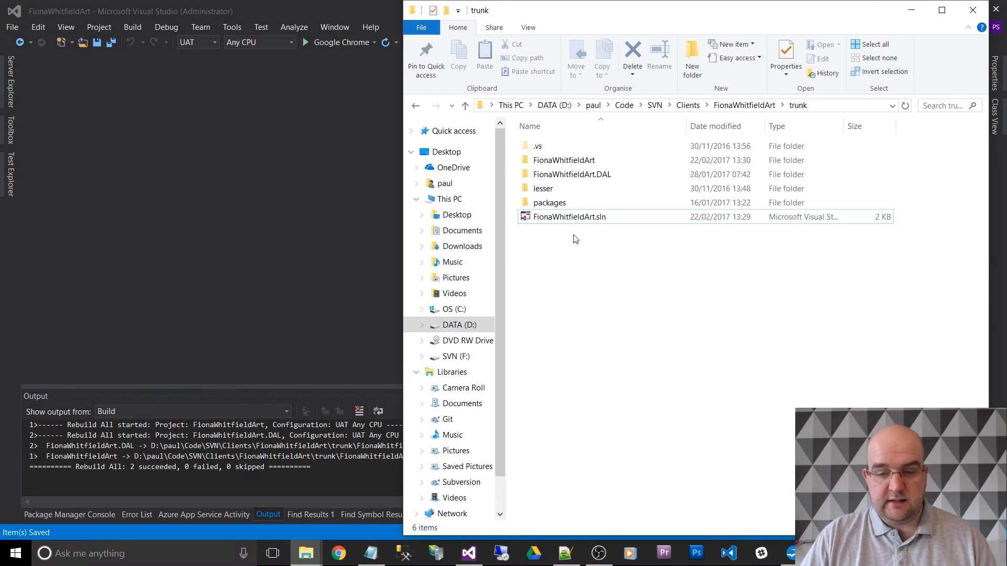
pyautogui.rightClick(583, 265)
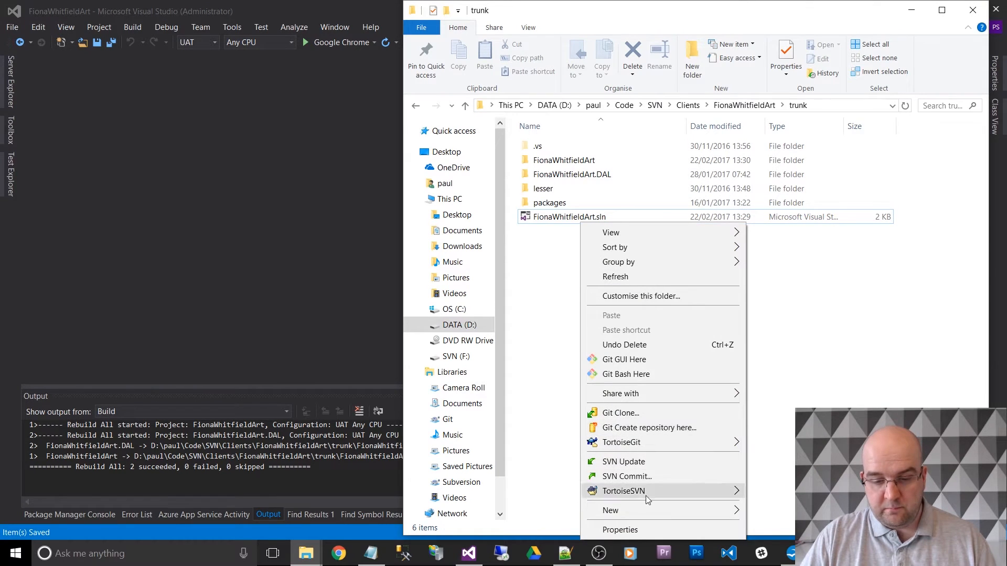
pyautogui.moveTo(646, 512)
pyautogui.click(766, 345)
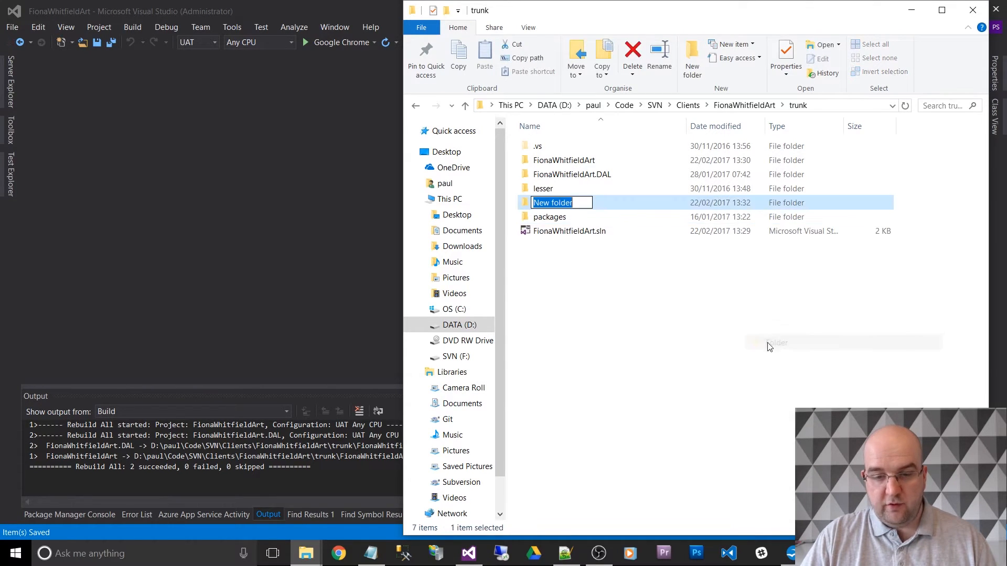
pyautogui.write('Deploy')
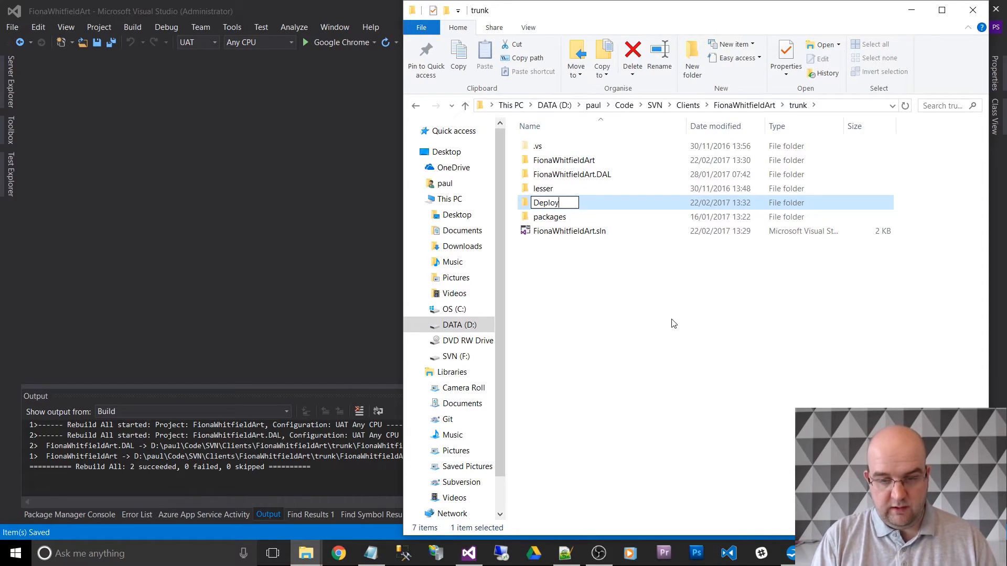
pyautogui.press('Return')
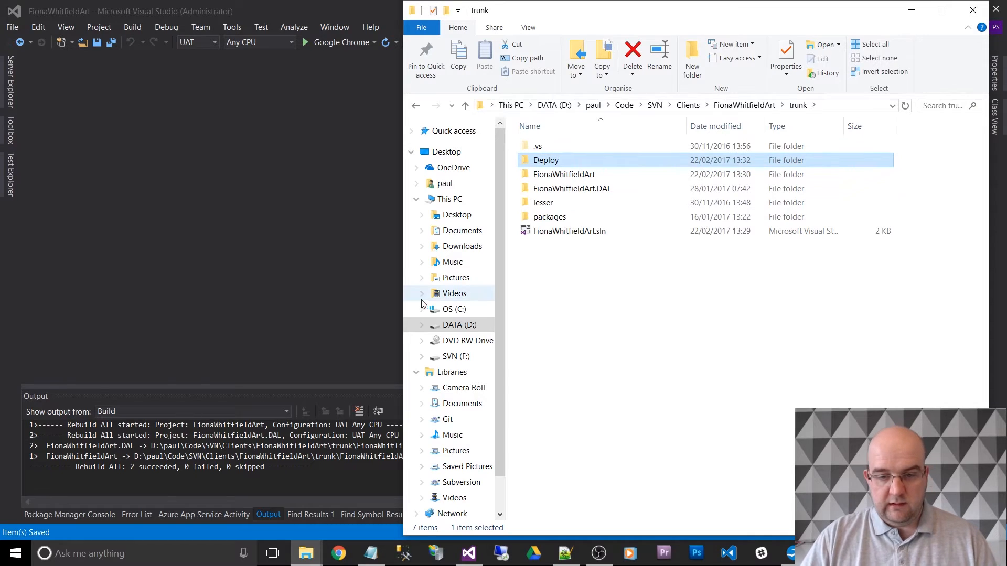
# - Open the Deploy folder and create a subfolder named UAT in it
pyautogui.doubleClick(561, 163)
pyautogui.rightClick(560, 241)
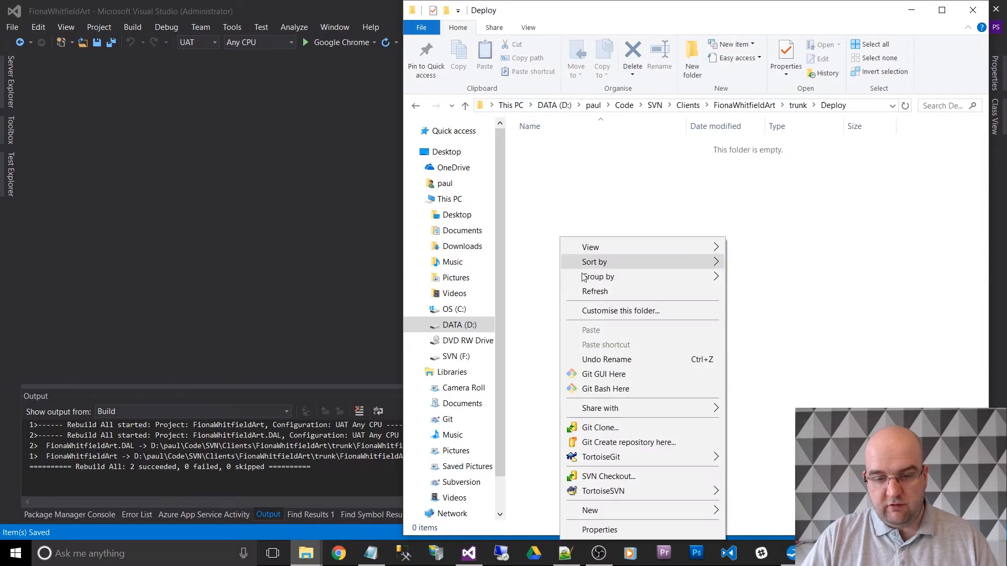
pyautogui.moveTo(596, 509)
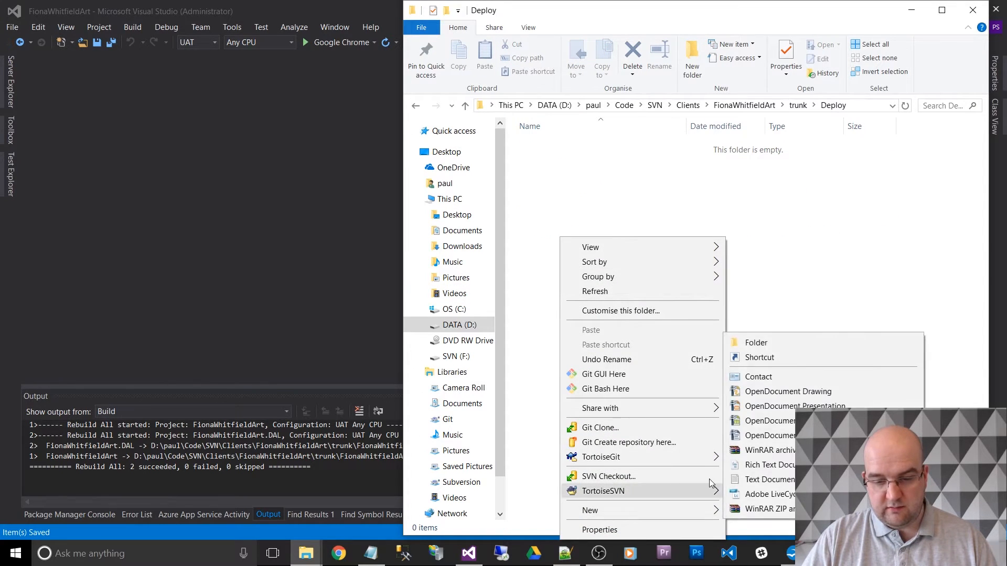
pyautogui.click(767, 338)
pyautogui.write('UAT')
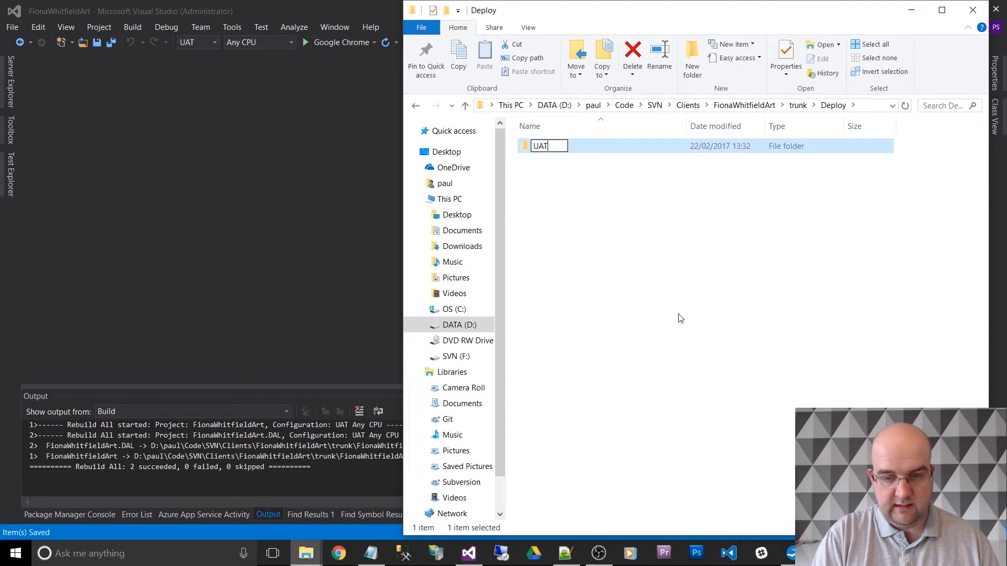
pyautogui.press('Return')
# - Create a second subfolder named LIVE in the Deploy folder
pyautogui.rightClick(630, 243)
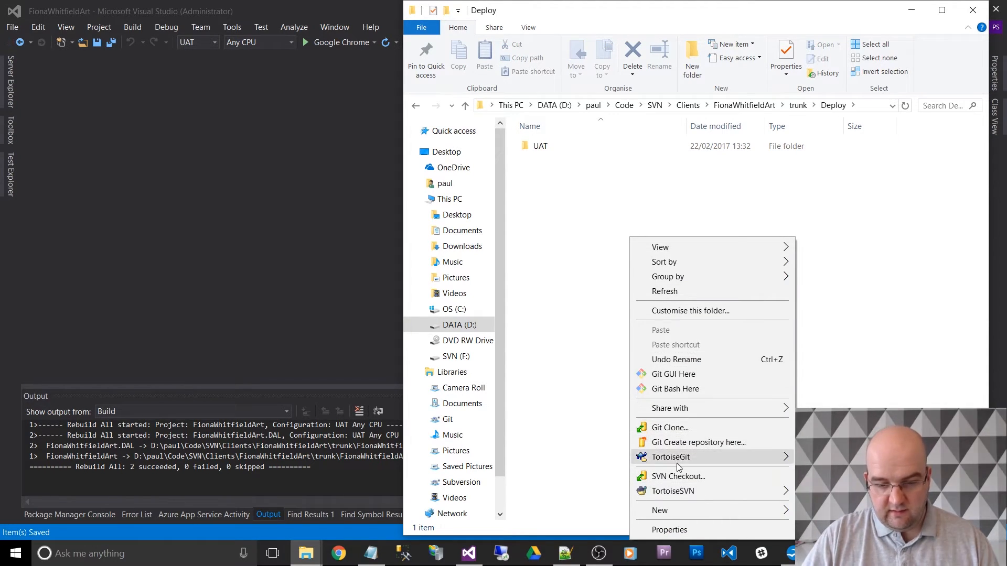
pyautogui.moveTo(678, 512)
pyautogui.click(826, 342)
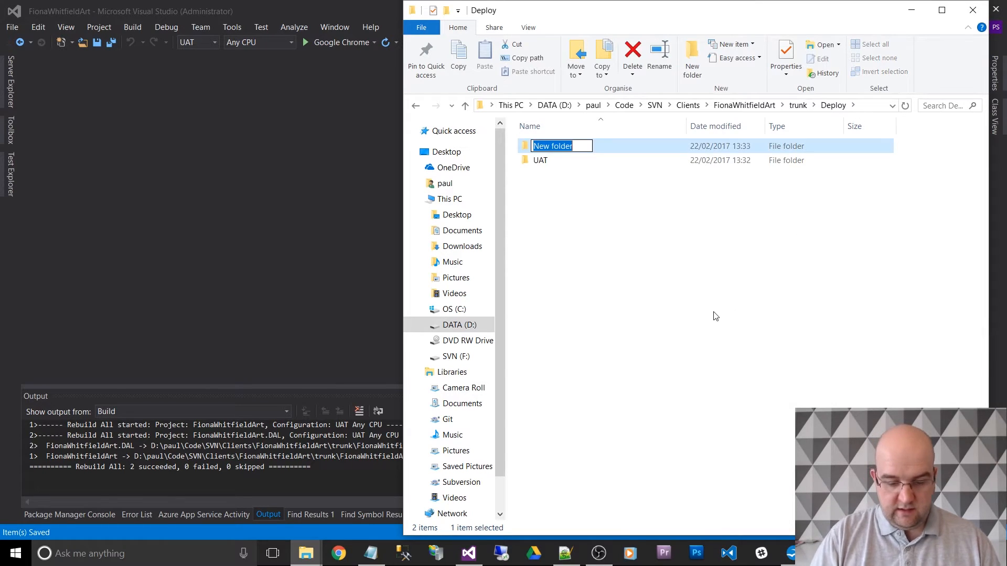
pyautogui.write('LIVE')
pyautogui.press('Return')
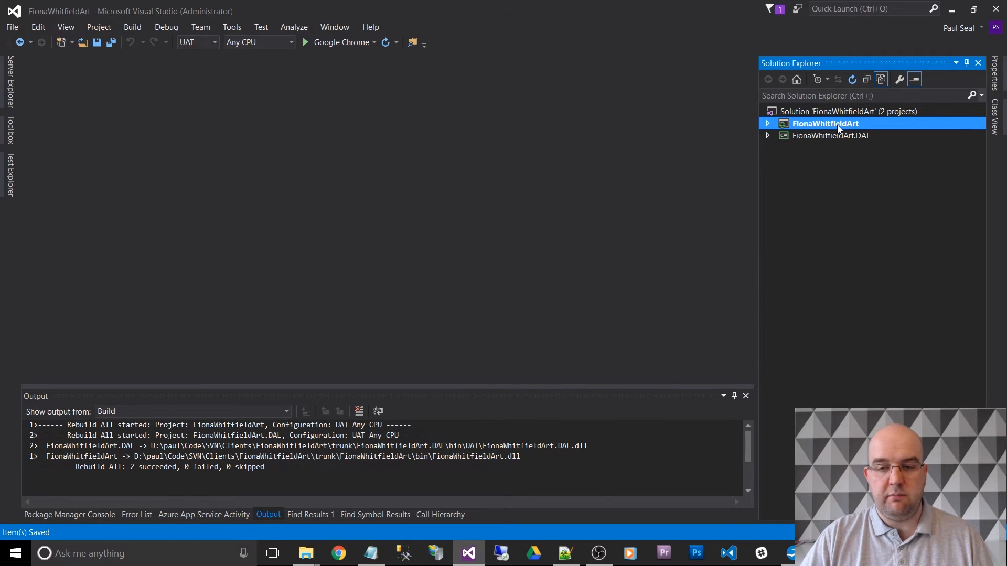
# - In Visual Studio, start publishing the web project and create a custom publish profile named UAT
pyautogui.rightClick(837, 124)
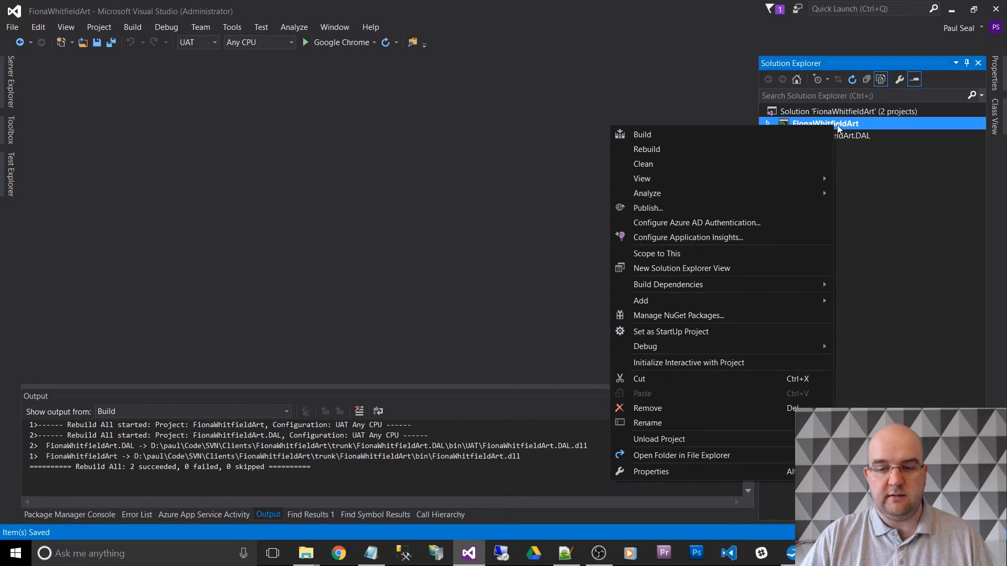
pyautogui.click(664, 209)
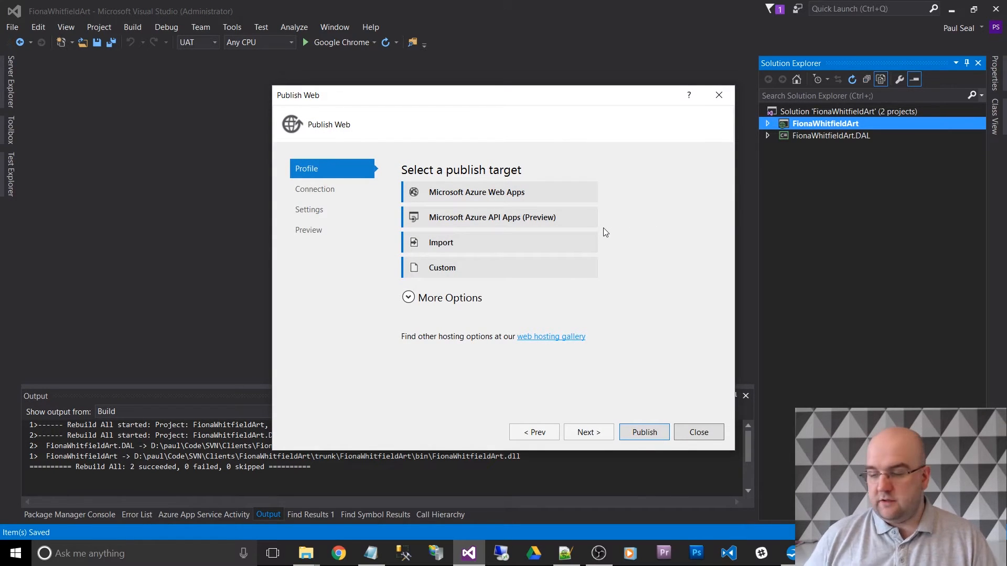
pyautogui.click(453, 269)
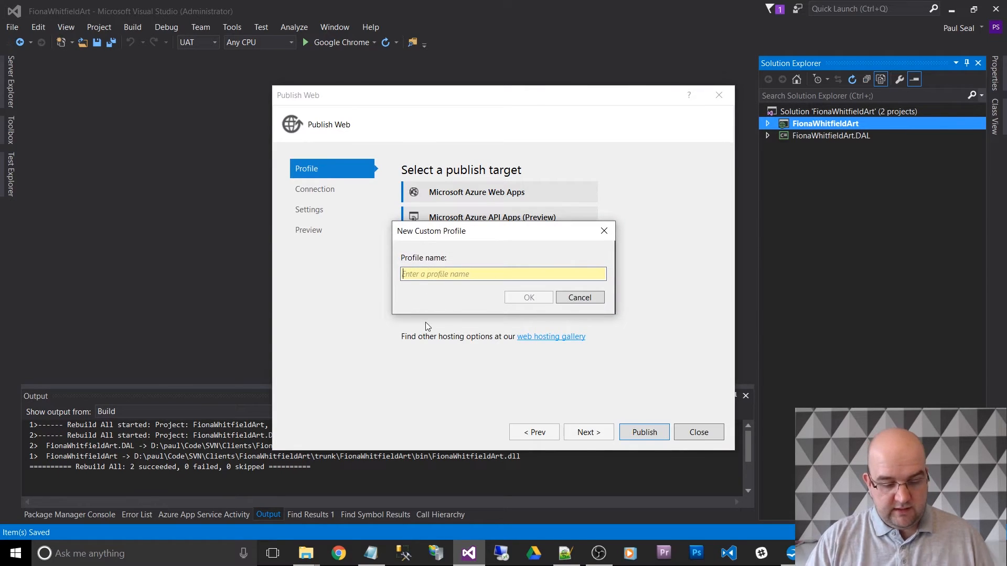
pyautogui.write('UAT')
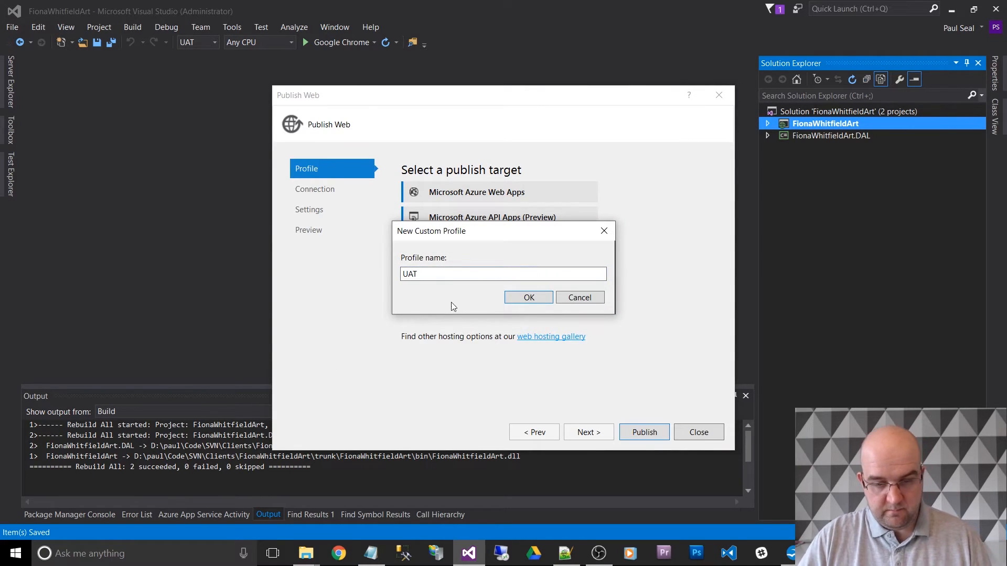
pyautogui.click(523, 298)
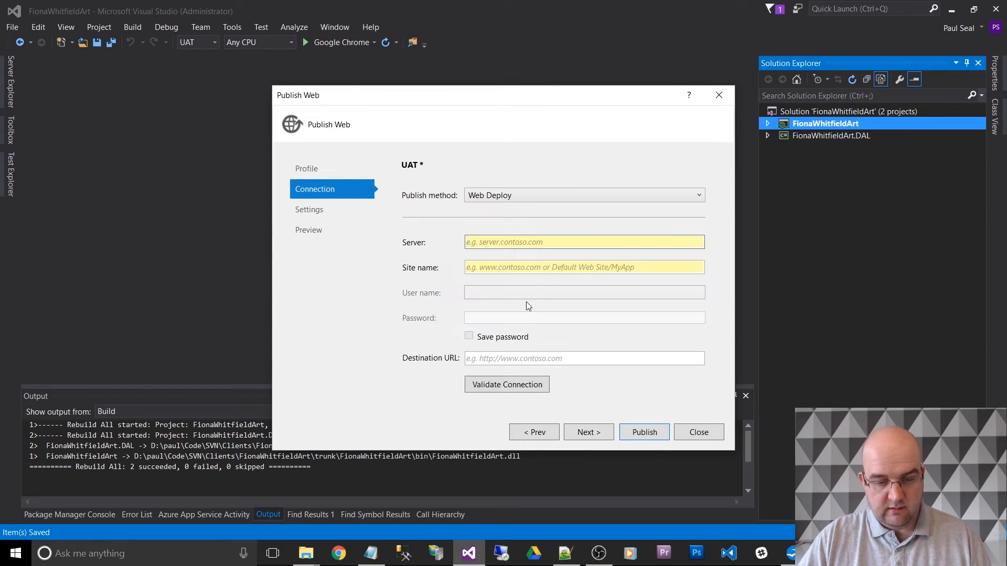
# - Set the profile's publish method to File System and its target location to the trunk\Deploy\UAT folder
pyautogui.click(493, 196)
pyautogui.click(491, 250)
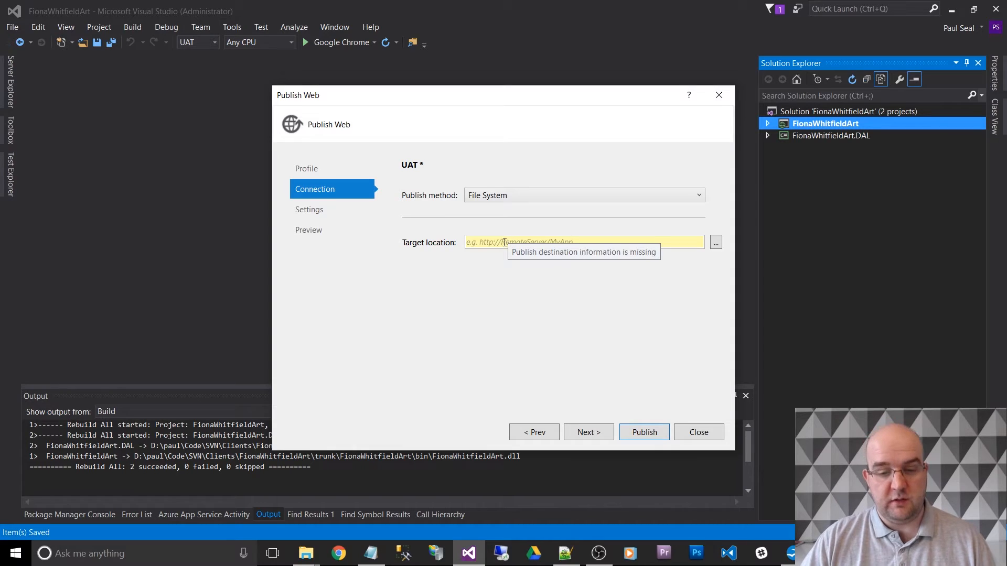
pyautogui.click(507, 242)
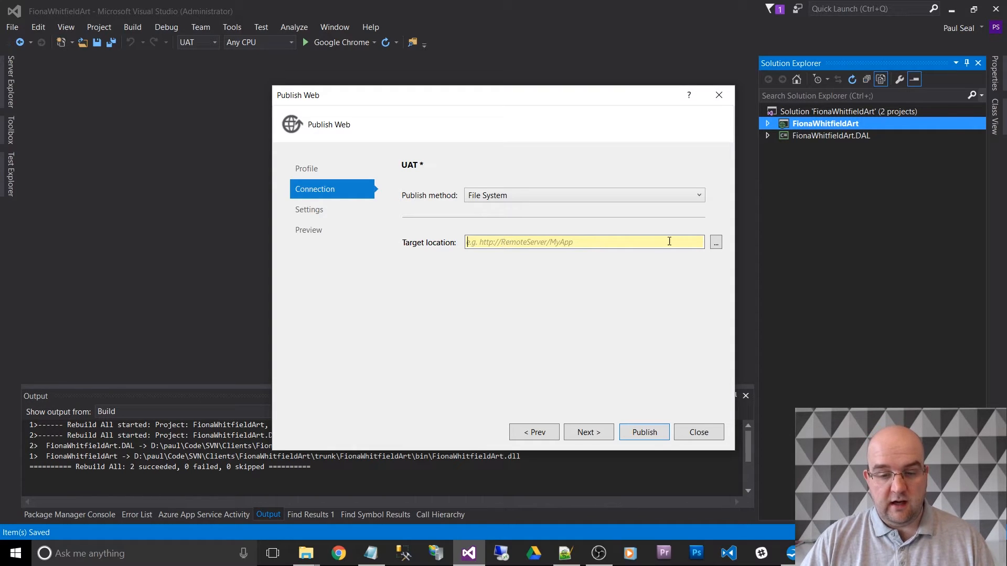
pyautogui.write('D:\\paul\\Code\\SVN\\Clients\\FionaWhitfieldArt\\trunk\\Deploy\\UAT')
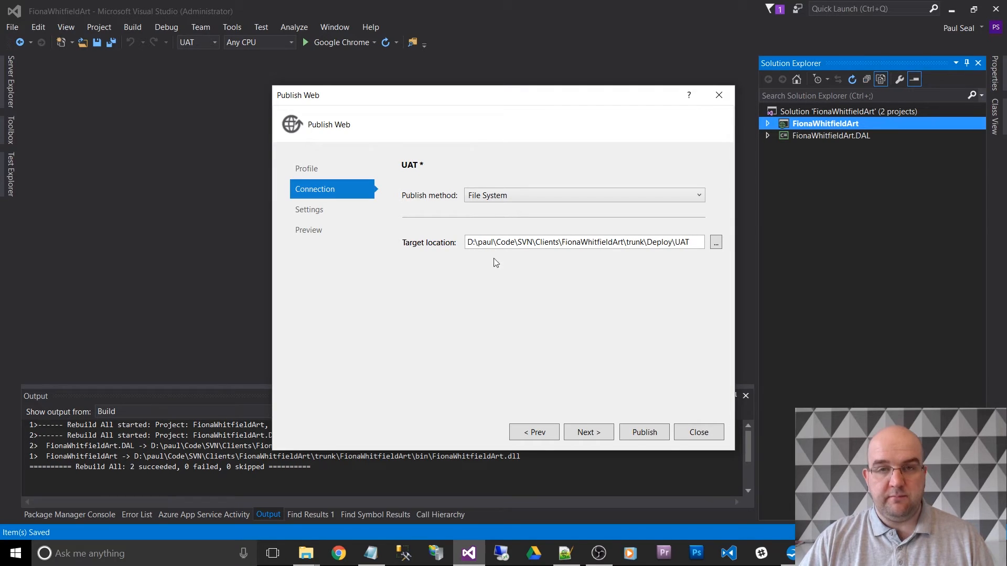
pyautogui.click(597, 436)
# - Enable deleting all existing files prior to publish, check the target path in the preview, and publish the web project
pyautogui.click(461, 223)
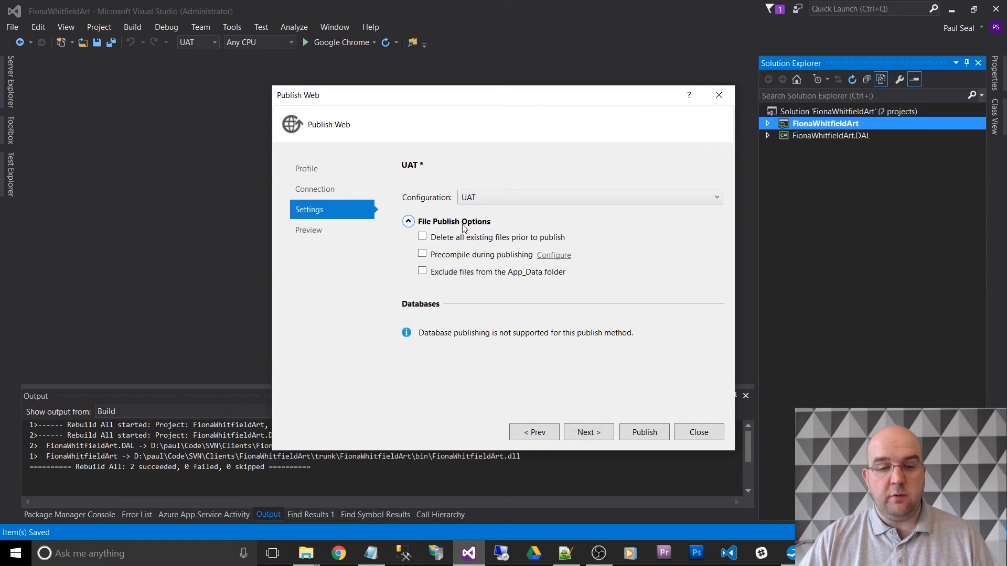
pyautogui.click(465, 239)
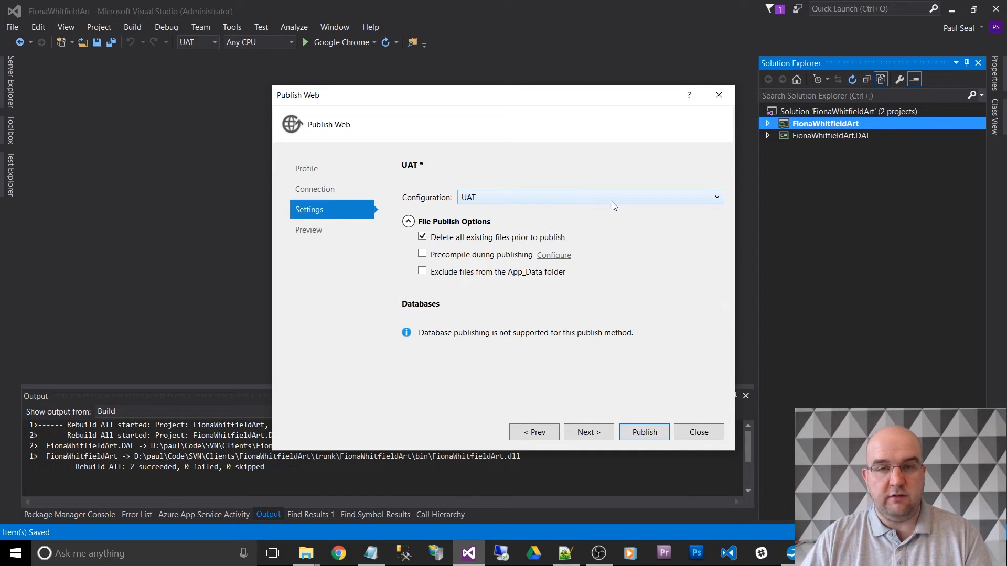
pyautogui.click(331, 231)
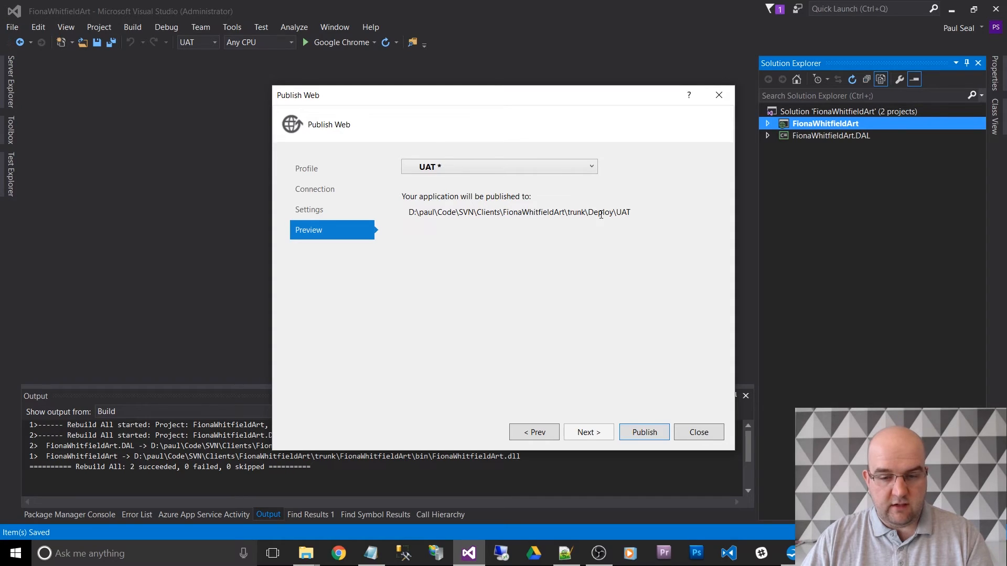
pyautogui.moveTo(408, 213); pyautogui.dragTo(633, 214)
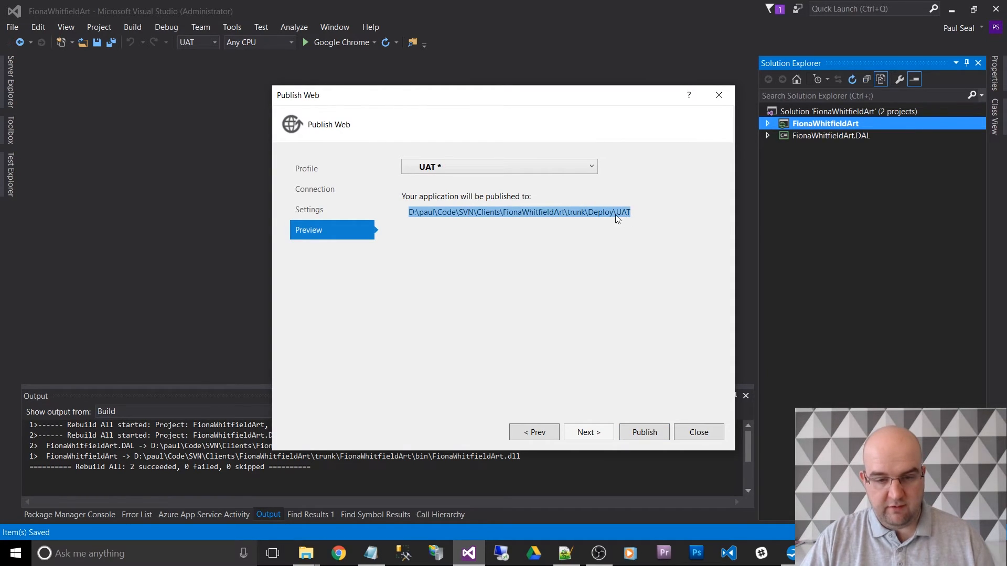
pyautogui.click(645, 432)
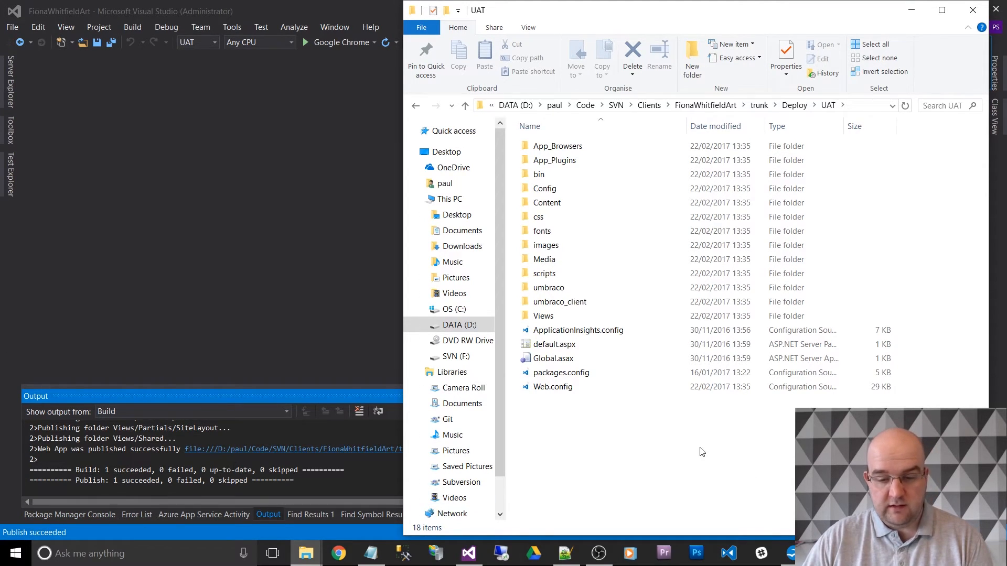
# - Refresh the UAT folder and pack all its published files and folders into a zip archive named FWA 2017-02-22.zip
pyautogui.rightClick(680, 447)
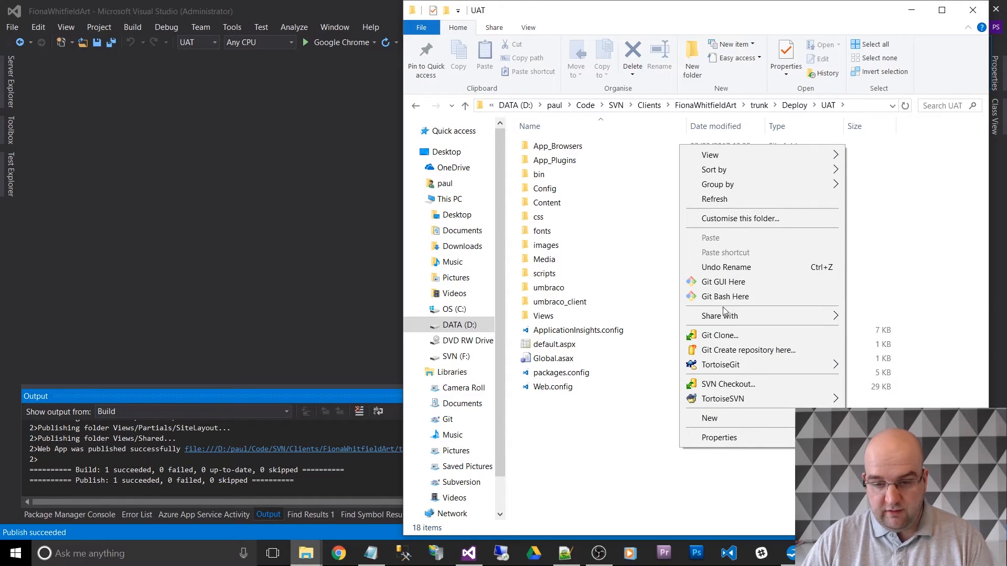
pyautogui.click(735, 199)
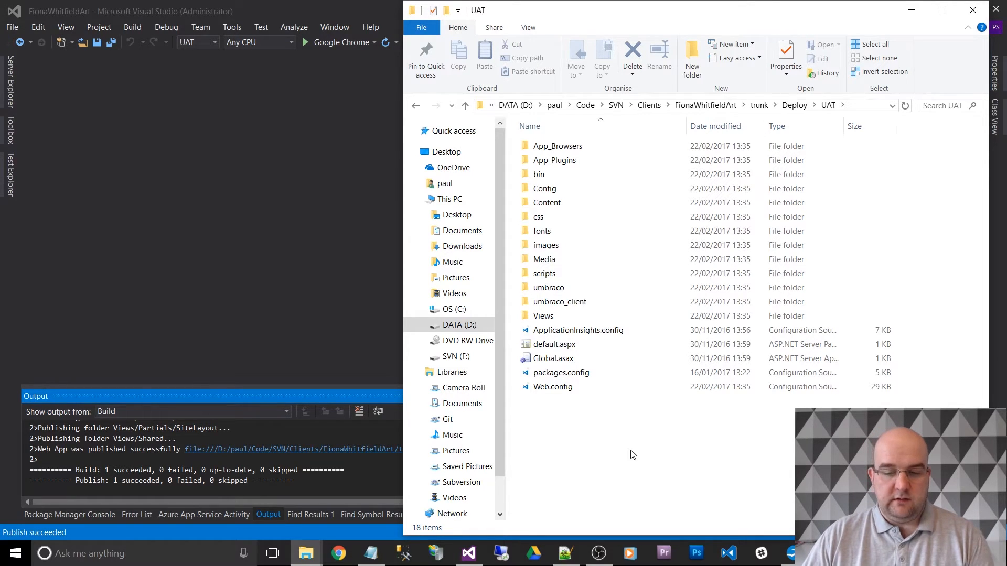
pyautogui.moveTo(631, 450); pyautogui.dragTo(557, 145)
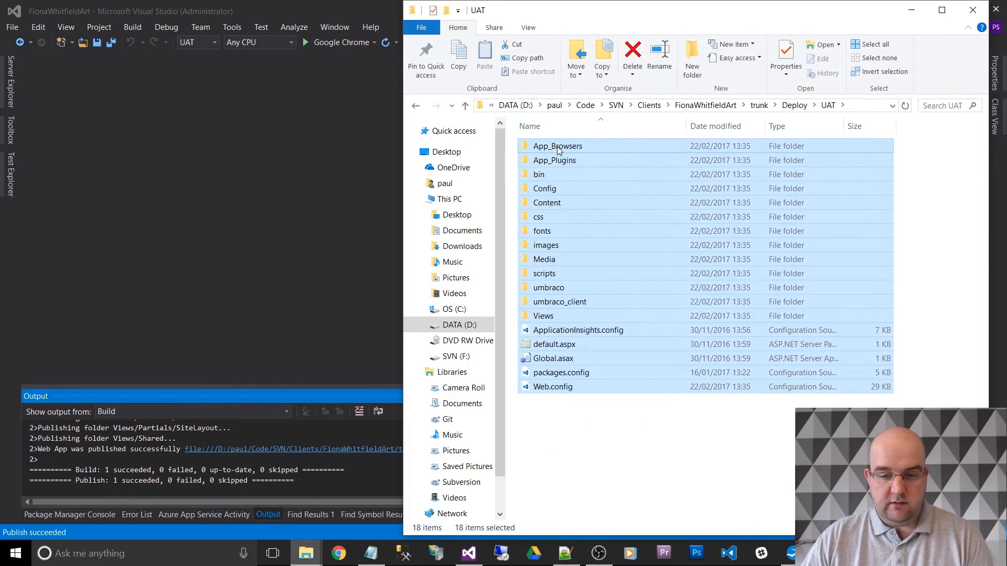
pyautogui.rightClick(557, 145)
pyautogui.click(590, 278)
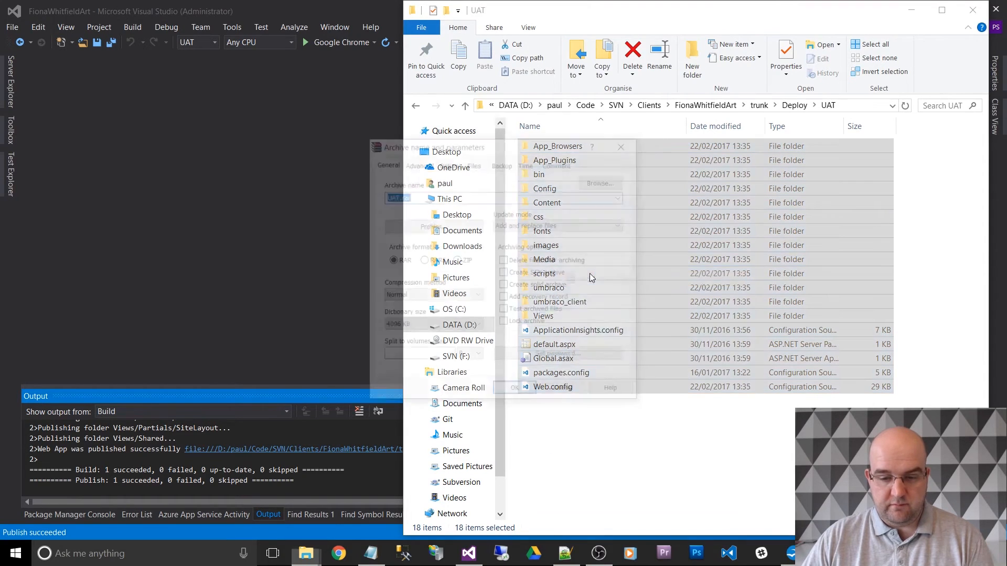
pyautogui.write('FWA')
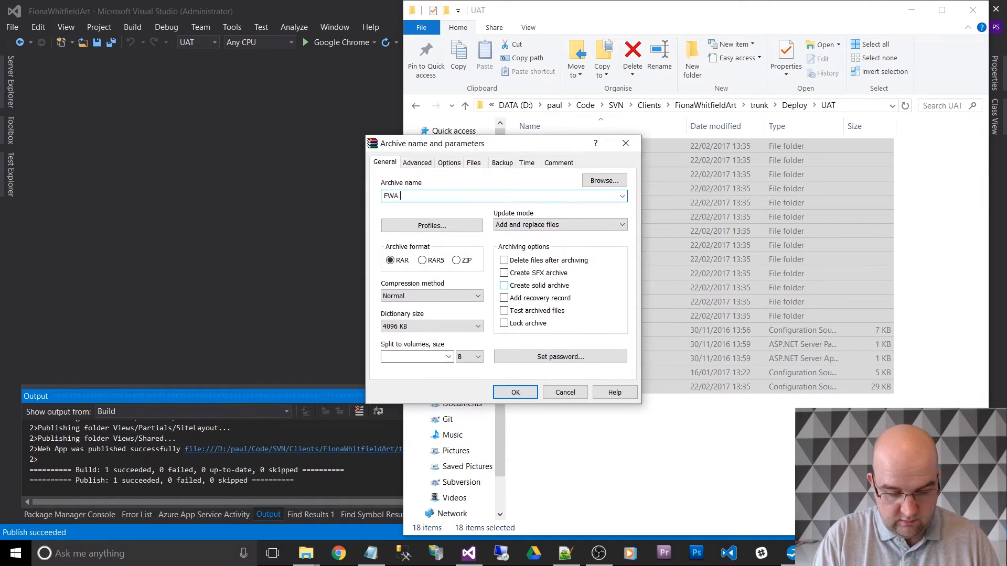
pyautogui.write(' 201')
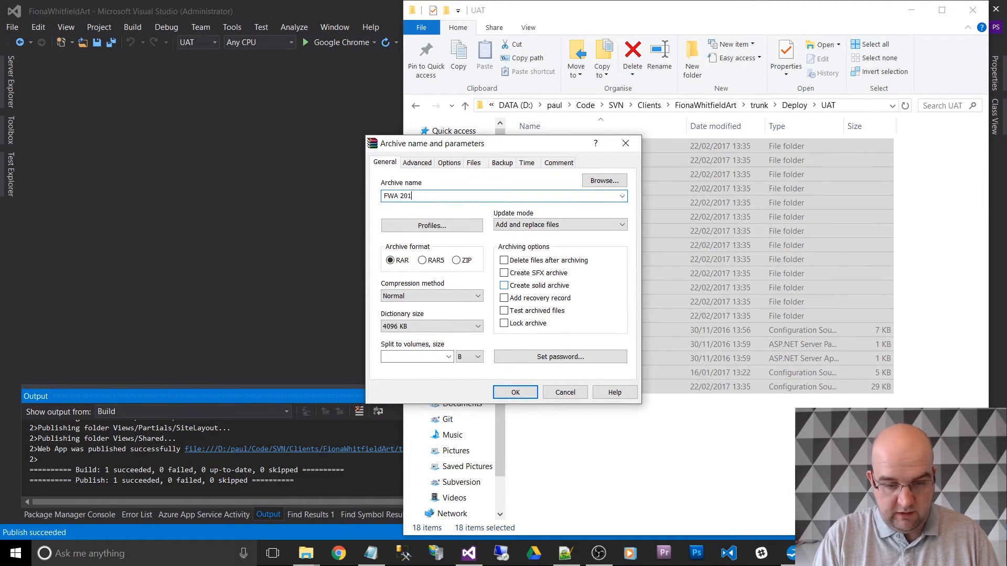
pyautogui.write('7')
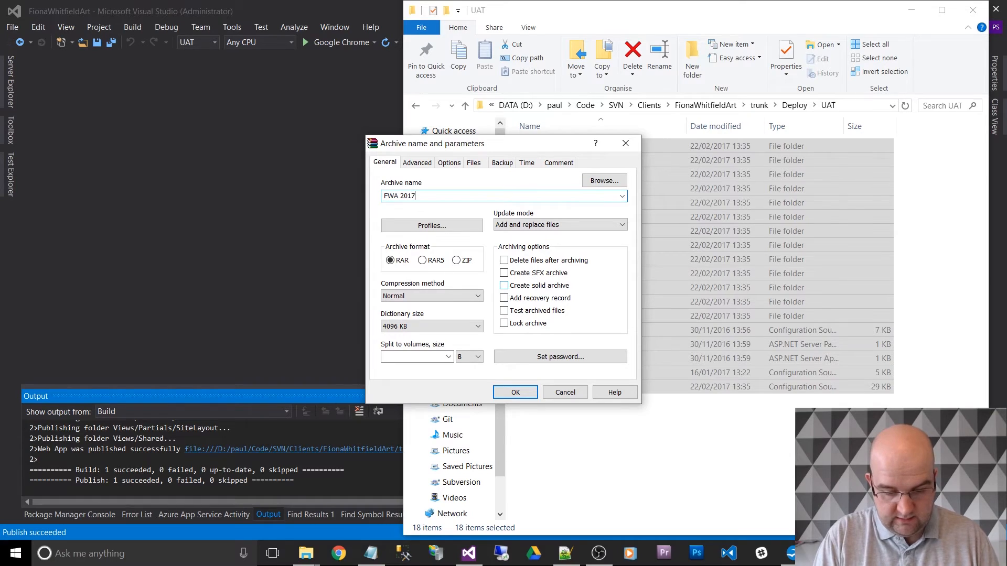
pyautogui.write('-02-')
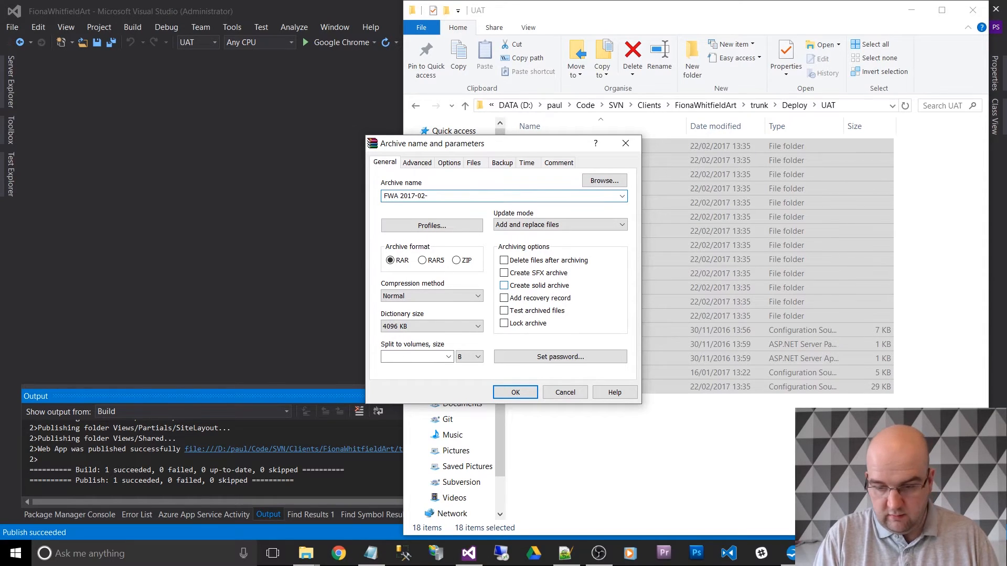
pyautogui.write('22')
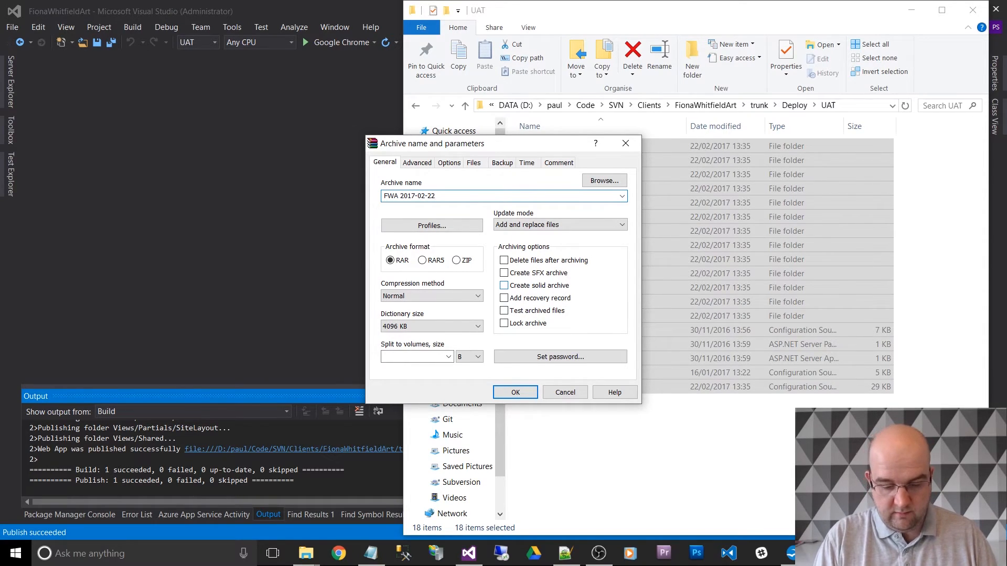
pyautogui.write('.zi')
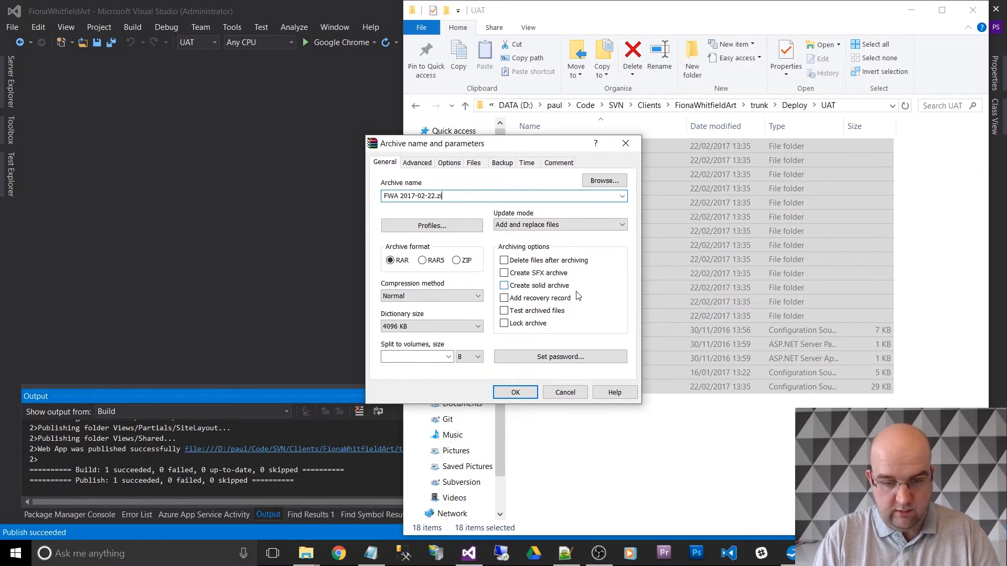
pyautogui.write('p')
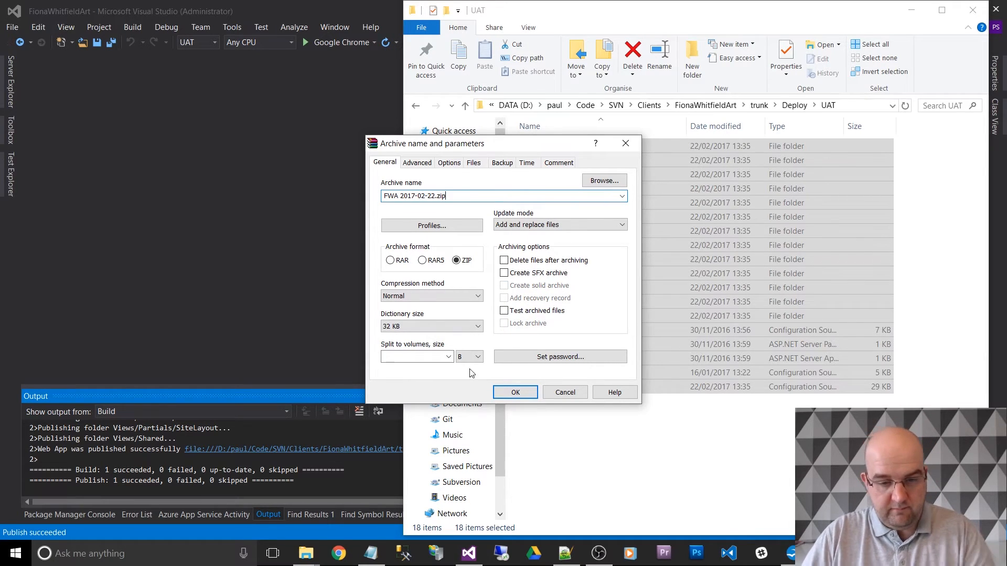
pyautogui.click(515, 392)
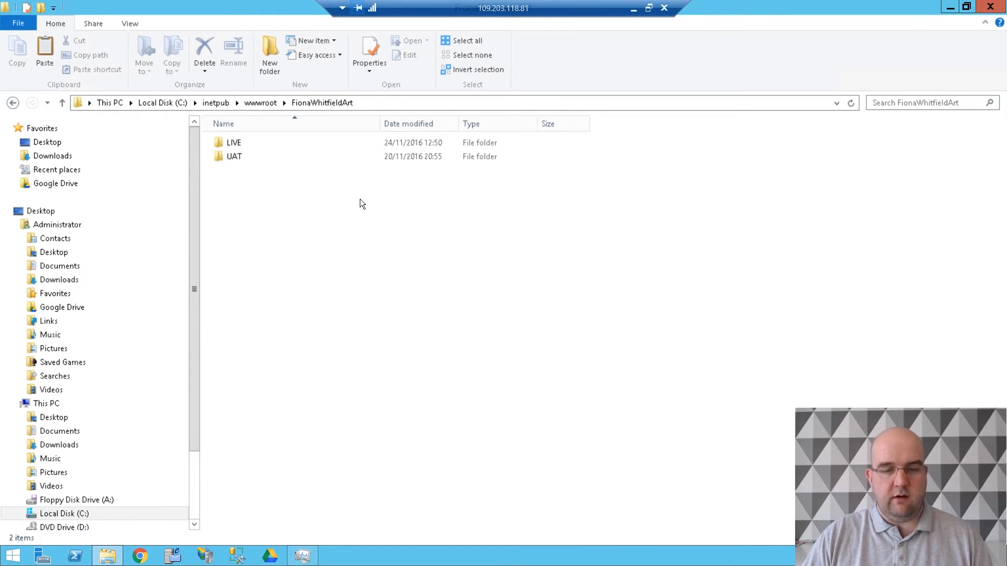
# - On the remote server, open the site's UAT folder and extract FWA 2017-02-22.zip into an FWA 2017-02-22 subfolder
pyautogui.doubleClick(243, 156)
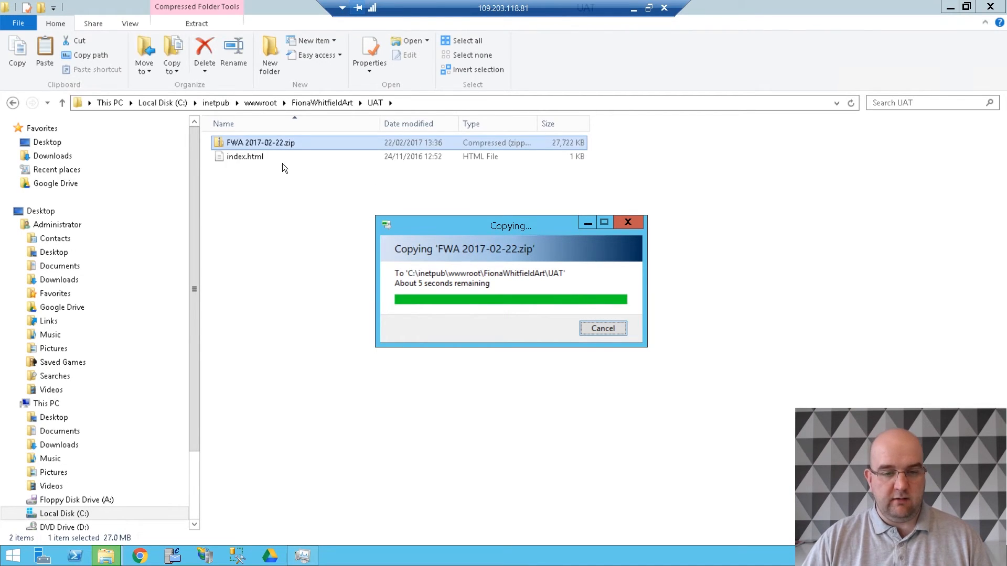
pyautogui.rightClick(278, 144)
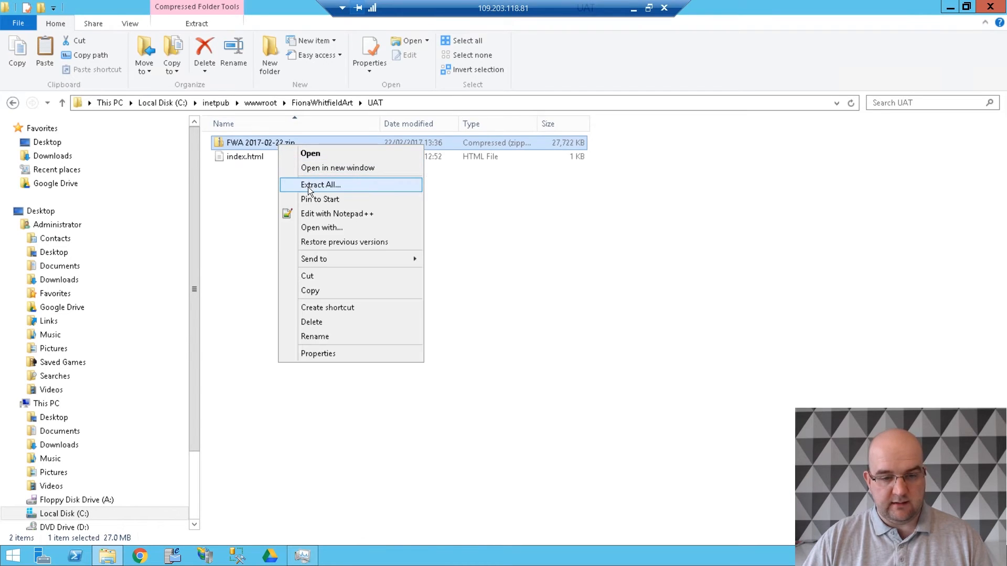
pyautogui.click(307, 185)
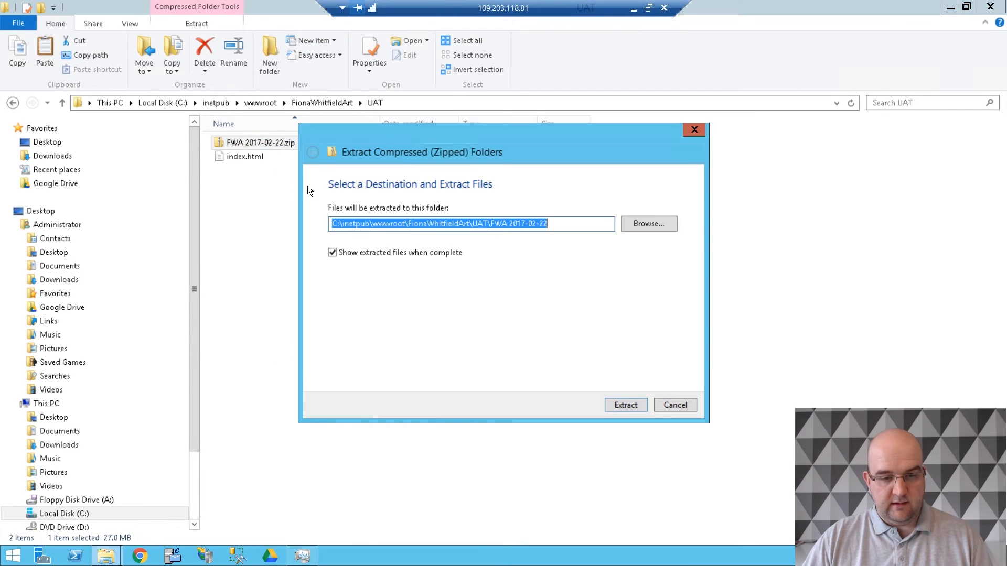
pyautogui.click(631, 407)
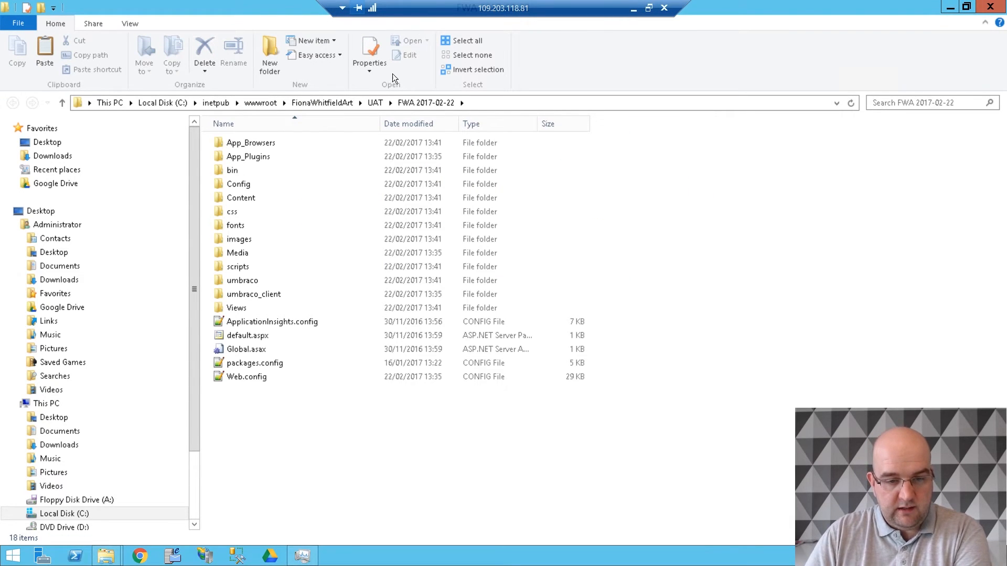
# - Return to the server's UAT folder and delete the FWA 2017-02-22.zip archive
pyautogui.click(375, 103)
pyautogui.click(278, 158)
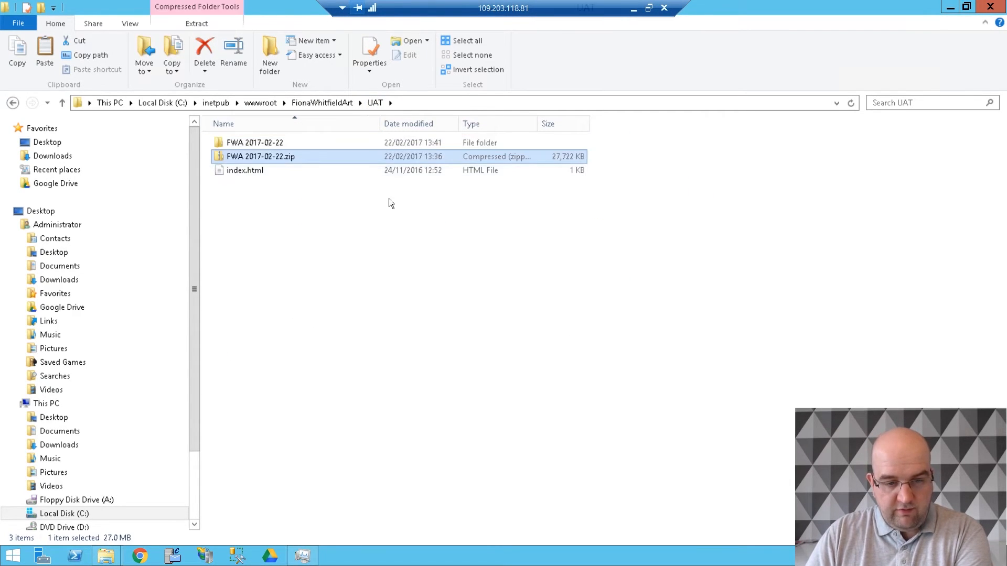
pyautogui.press('Delete')
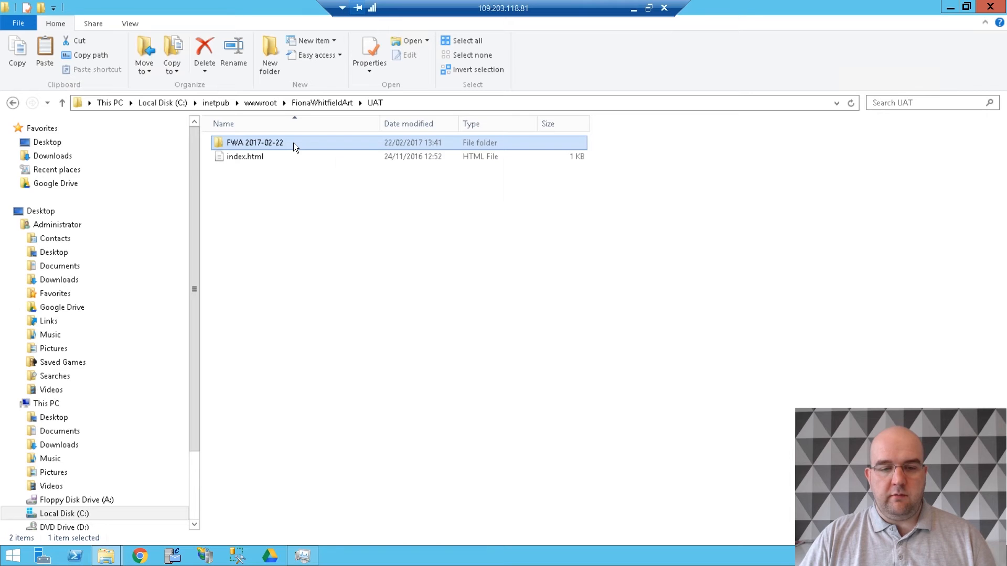
# - Open the security permissions of the FWA 2017-02-22 folder for editing and find and add the IUSR account
pyautogui.rightClick(293, 143)
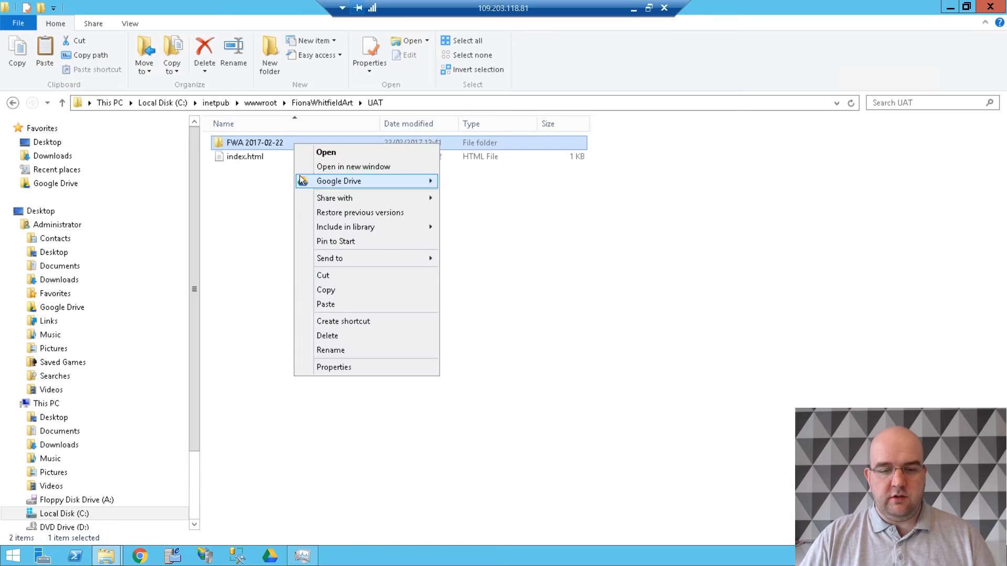
pyautogui.click(330, 368)
pyautogui.click(378, 174)
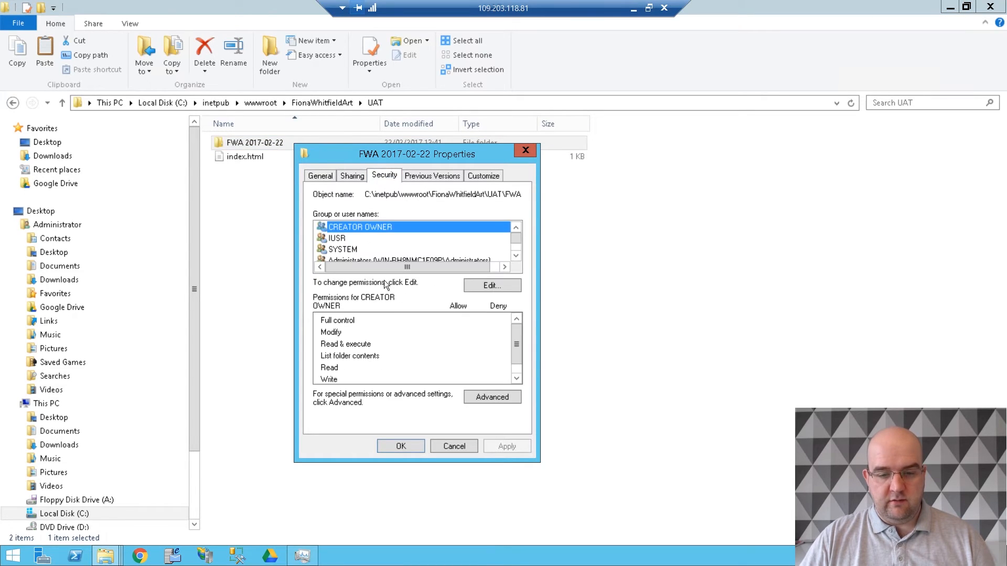
pyautogui.click(481, 282)
pyautogui.click(466, 352)
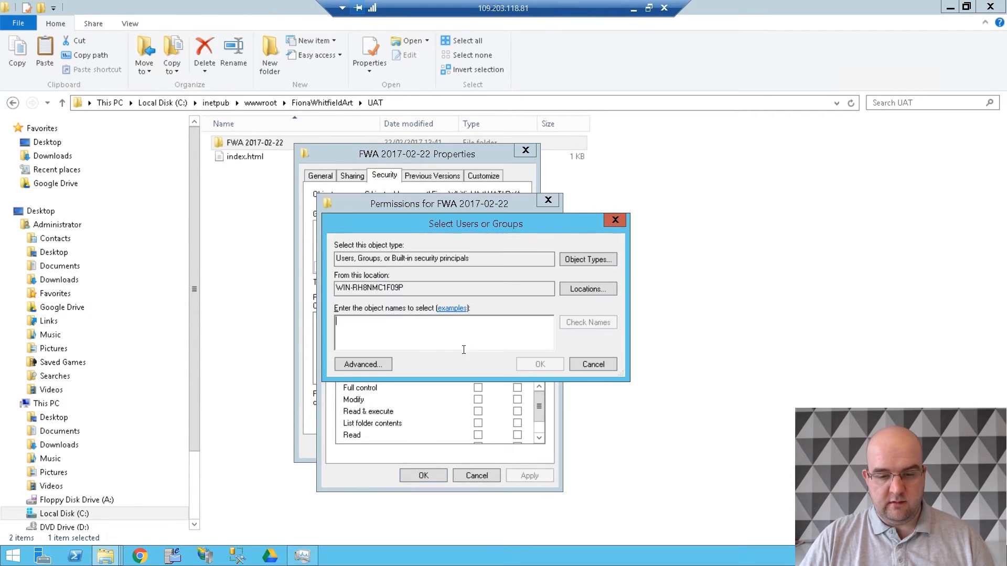
pyautogui.click(368, 363)
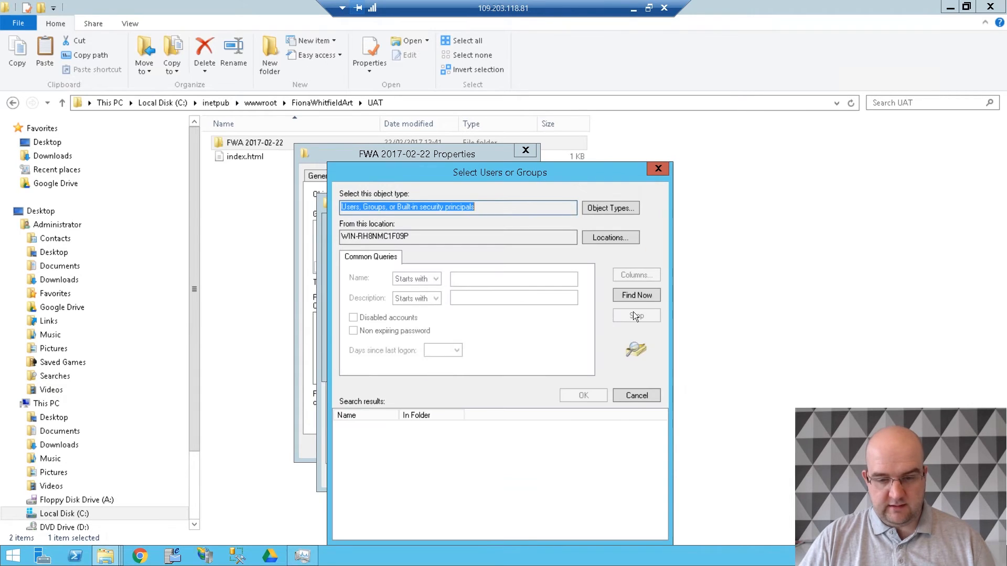
pyautogui.click(637, 295)
pyautogui.press('i')
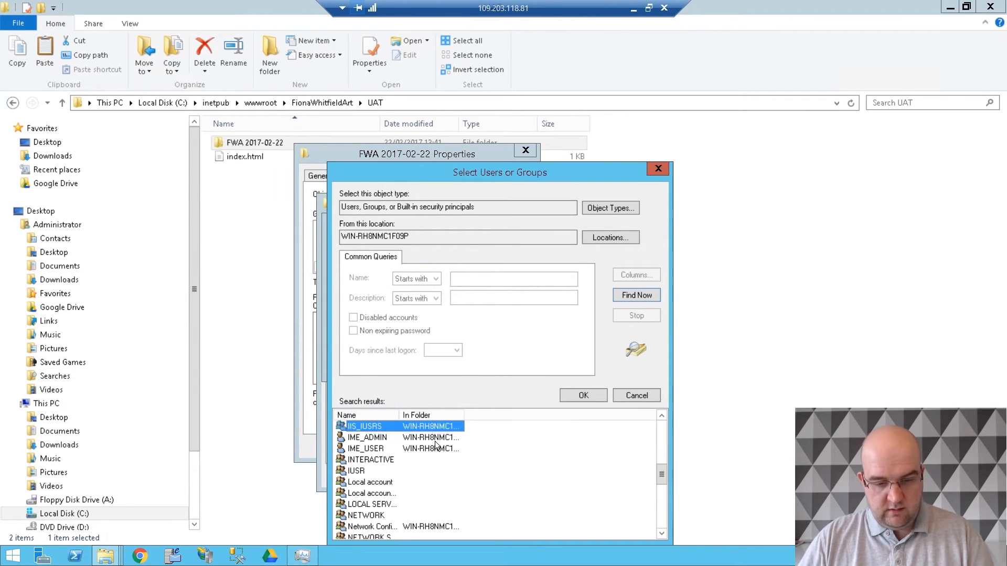
pyautogui.keyDown('ctrl'); pyautogui.click(373, 470); pyautogui.keyUp('ctrl')
pyautogui.click(583, 396)
pyautogui.click(529, 365)
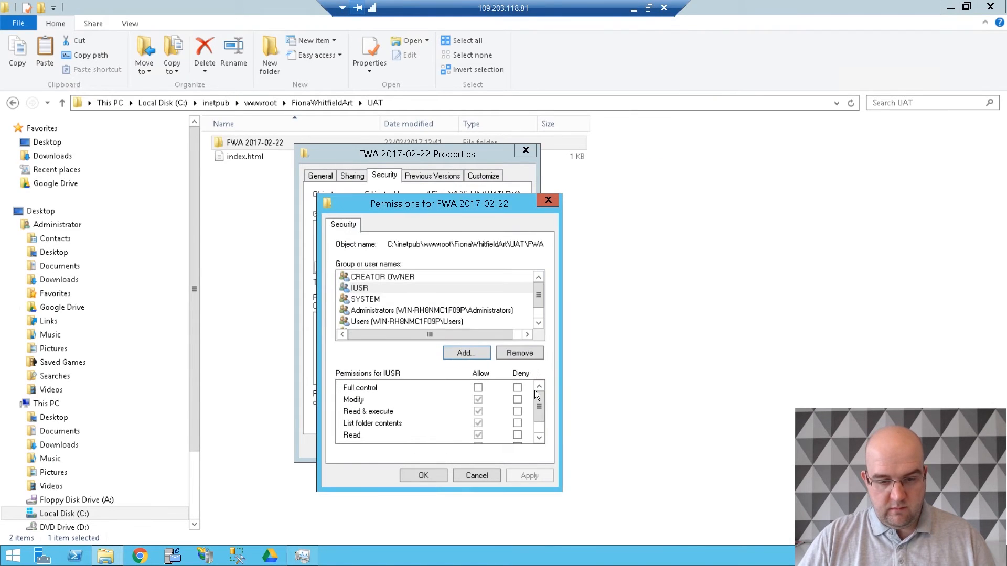
# - Check the permissions of the IUSR and IIS_IUSRS accounts on the FWA 2017-02-22 folder, and close its properties without saving
pyautogui.click(406, 295)
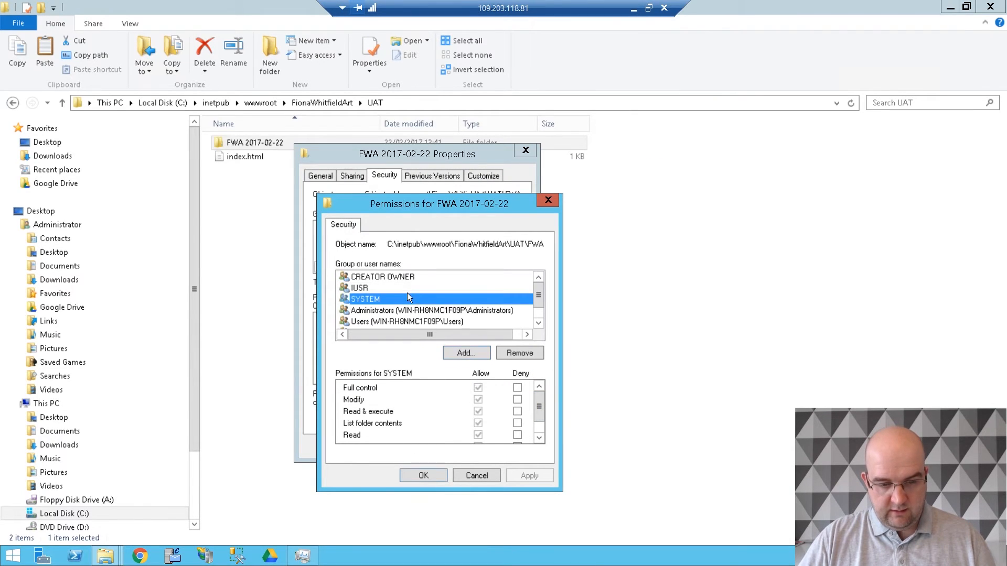
pyautogui.click(403, 288)
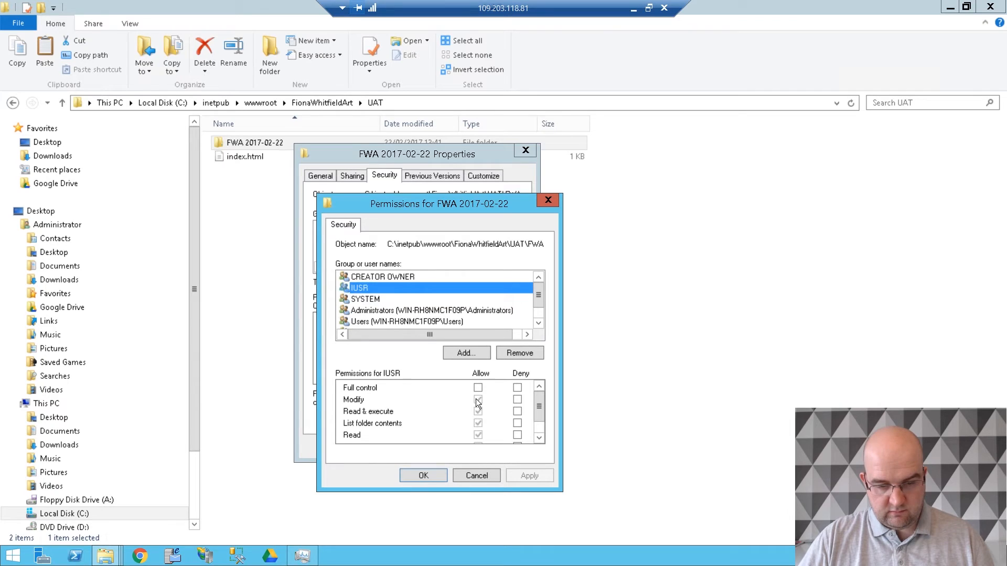
pyautogui.scroll(-1, 404, 324)
pyautogui.click(399, 311)
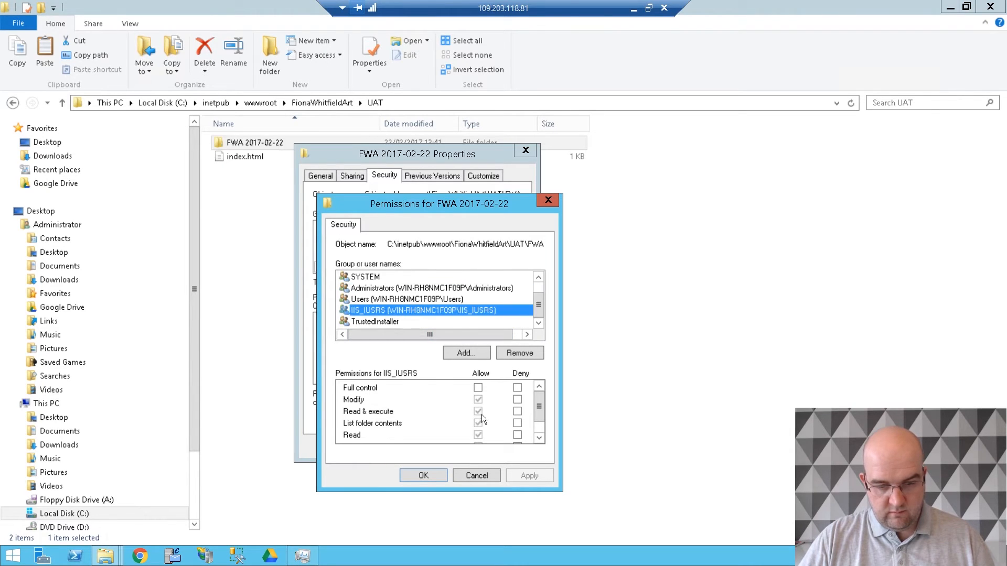
pyautogui.click(480, 476)
pyautogui.click(471, 450)
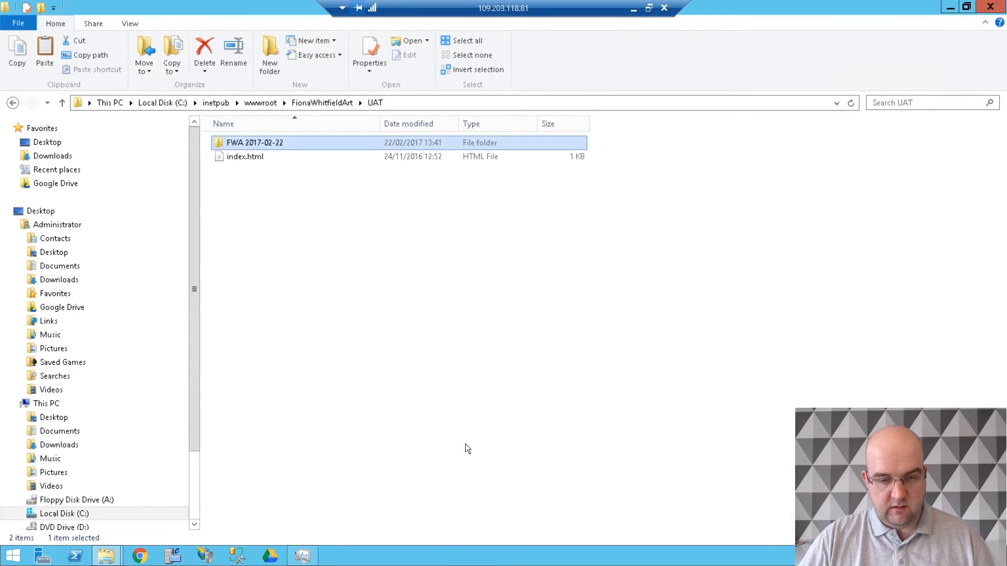
pyautogui.click(404, 299)
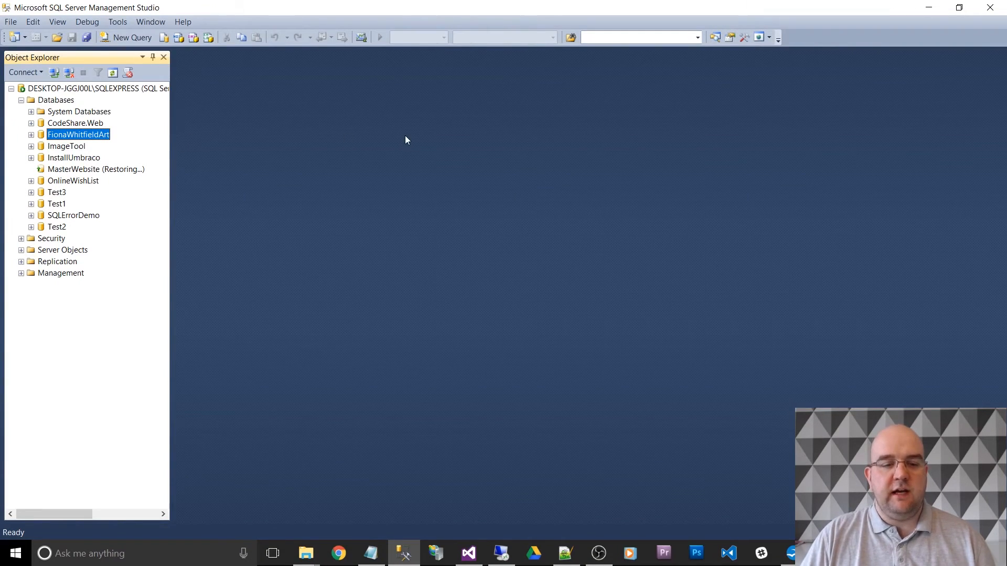
# - In SQL Server Management Studio, start a full backup of the art website's database and remove the existing backup destination
pyautogui.rightClick(101, 138)
pyautogui.moveTo(131, 184)
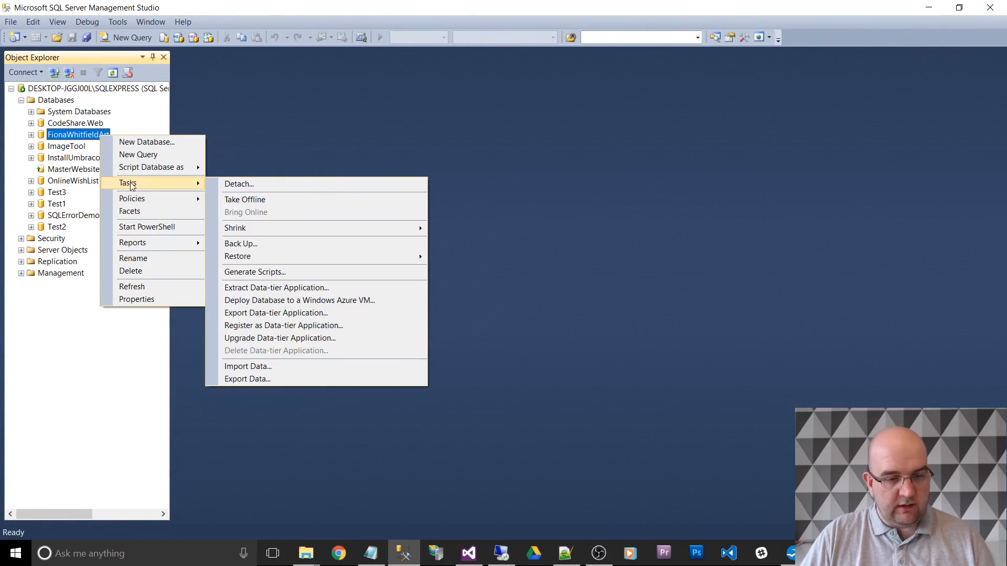
pyautogui.click(248, 243)
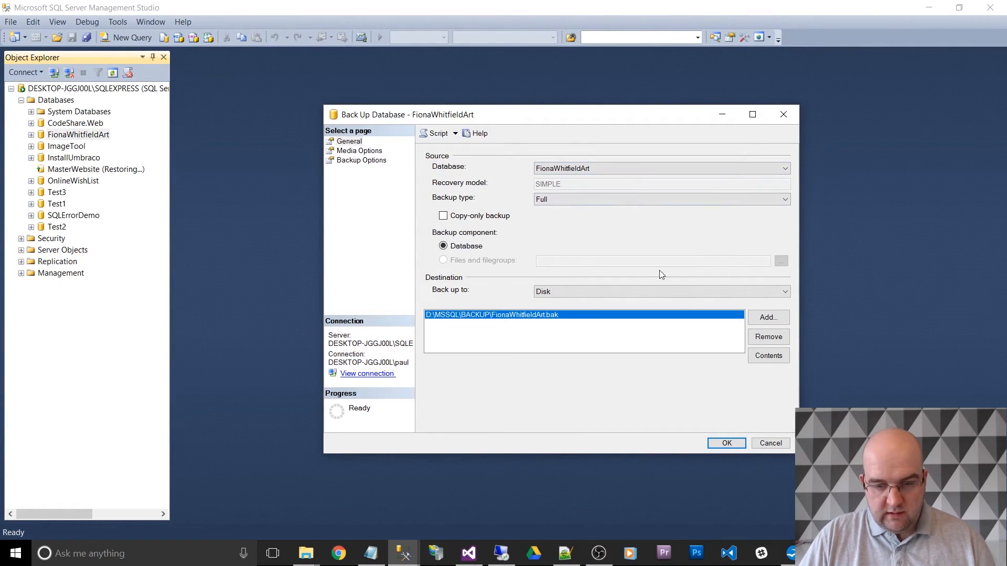
pyautogui.click(770, 338)
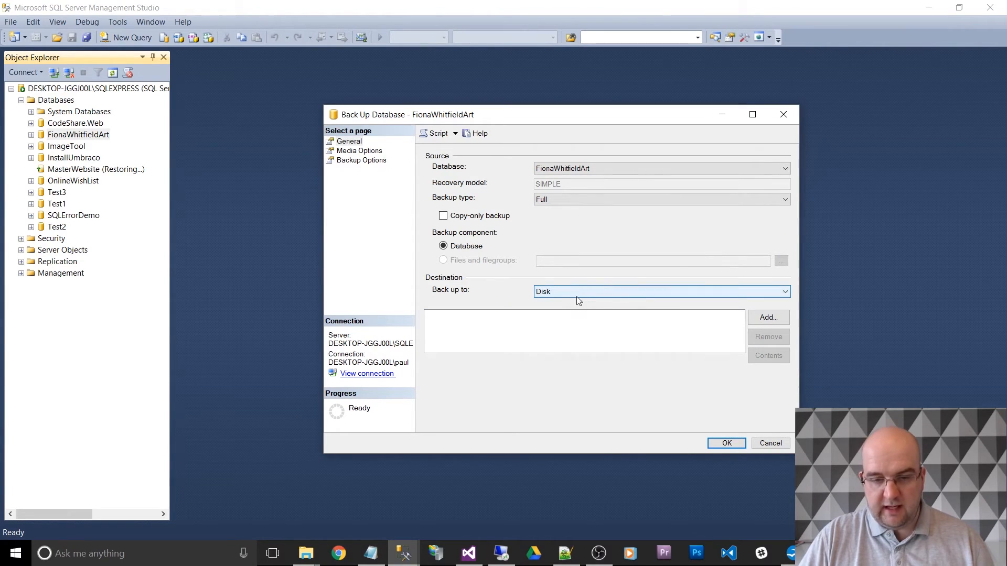
# - Add D:\MSSQL\BACKUP\FWA-DB-2017-02-22.bak as the backup destination and run the full database backup
pyautogui.click(775, 318)
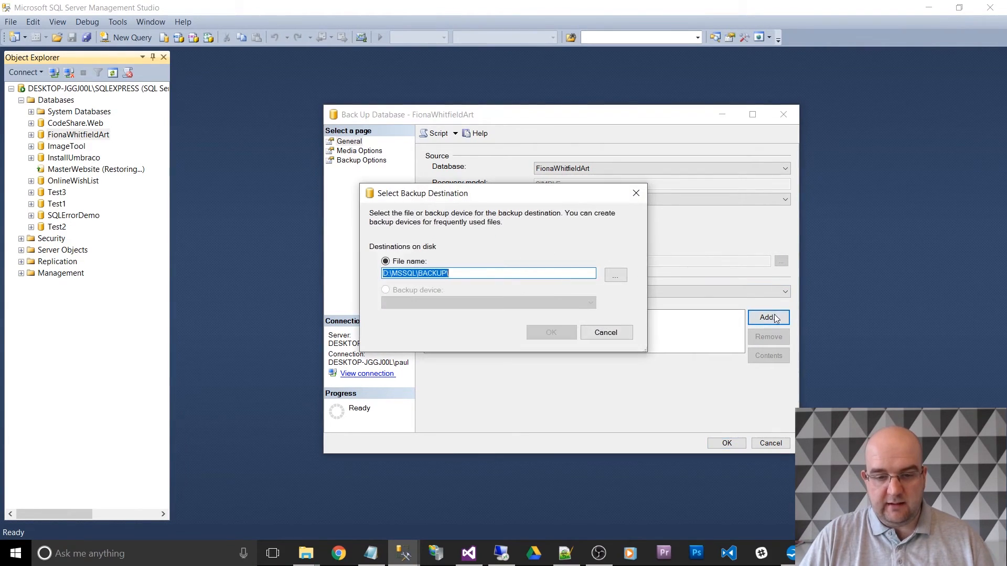
pyautogui.click(476, 277)
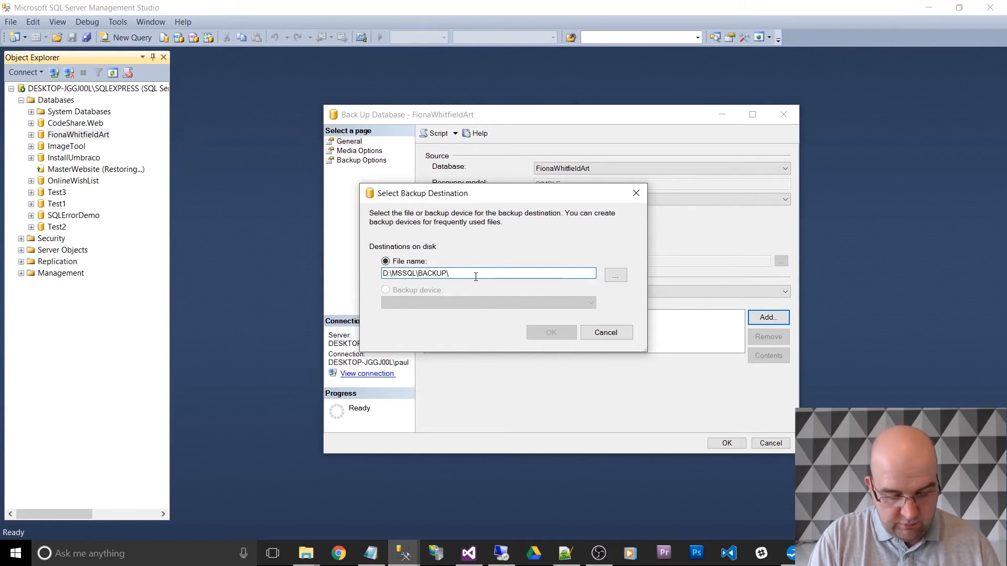
pyautogui.write('FWA')
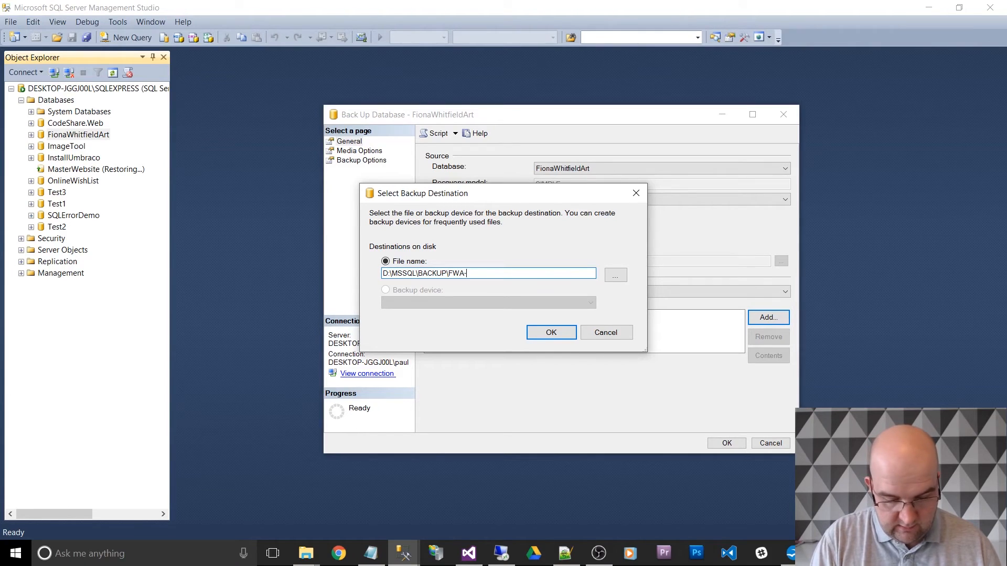
pyautogui.write('-DB-201')
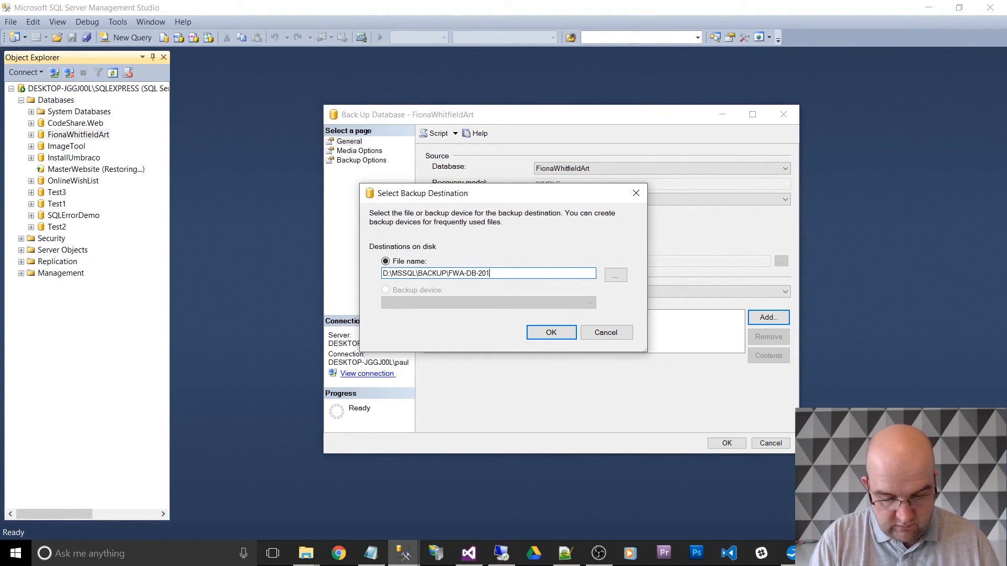
pyautogui.write('7-')
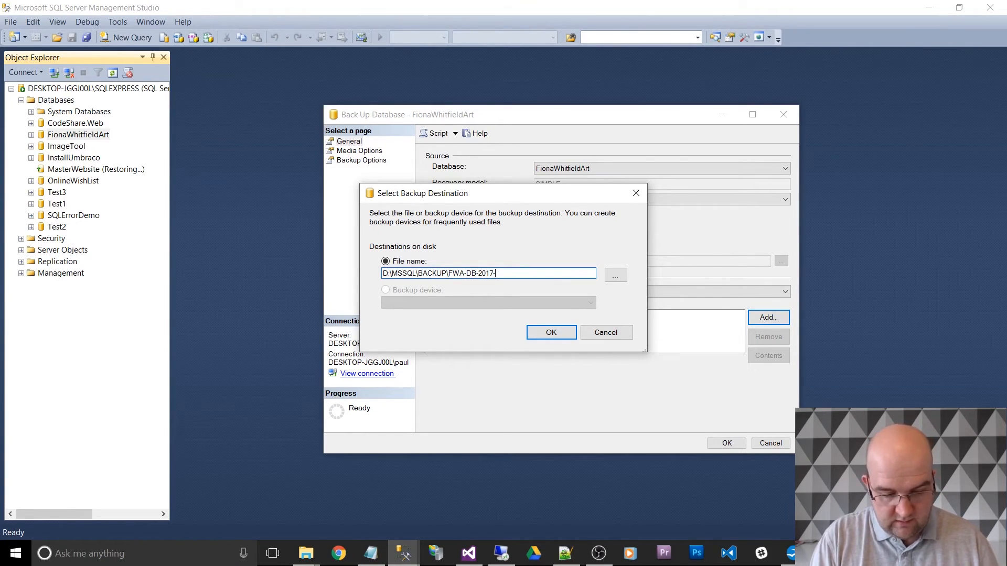
pyautogui.write('02-22')
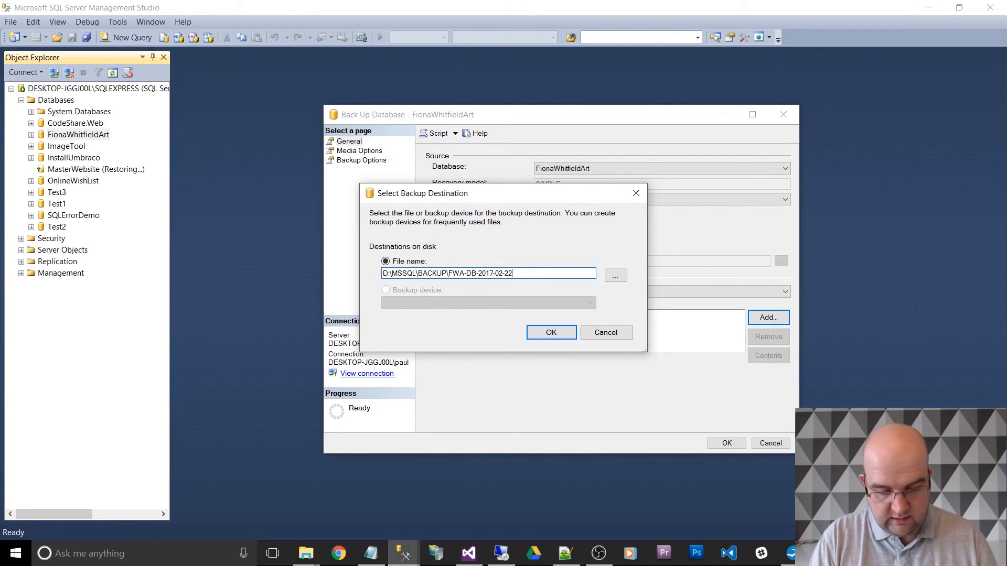
pyautogui.write('.b')
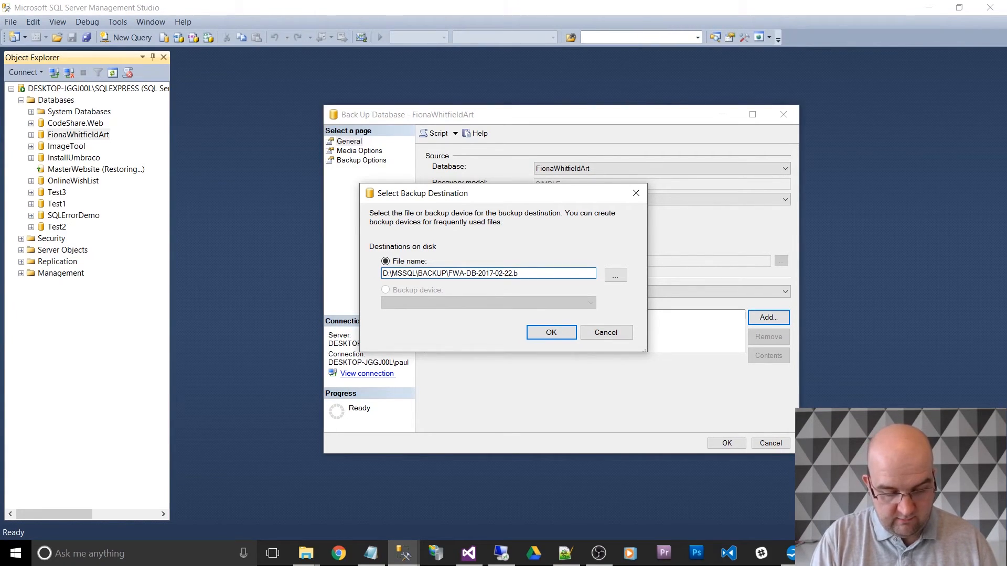
pyautogui.write('ak')
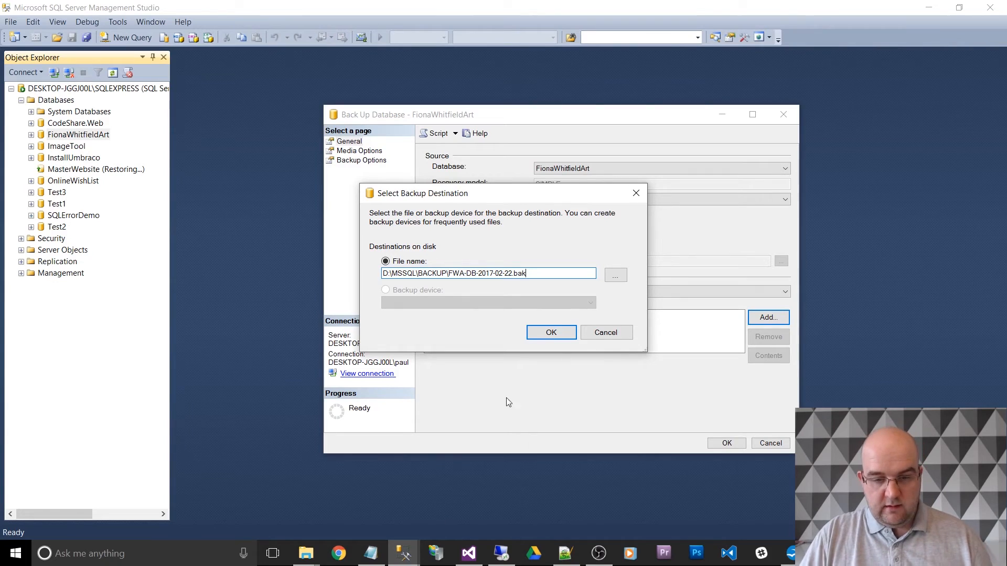
pyautogui.click(555, 330)
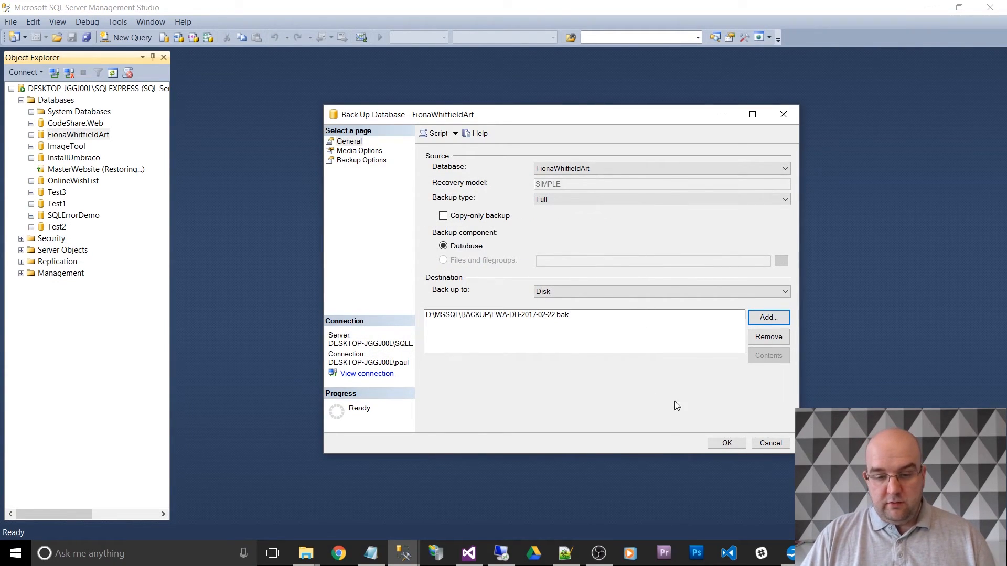
pyautogui.click(730, 444)
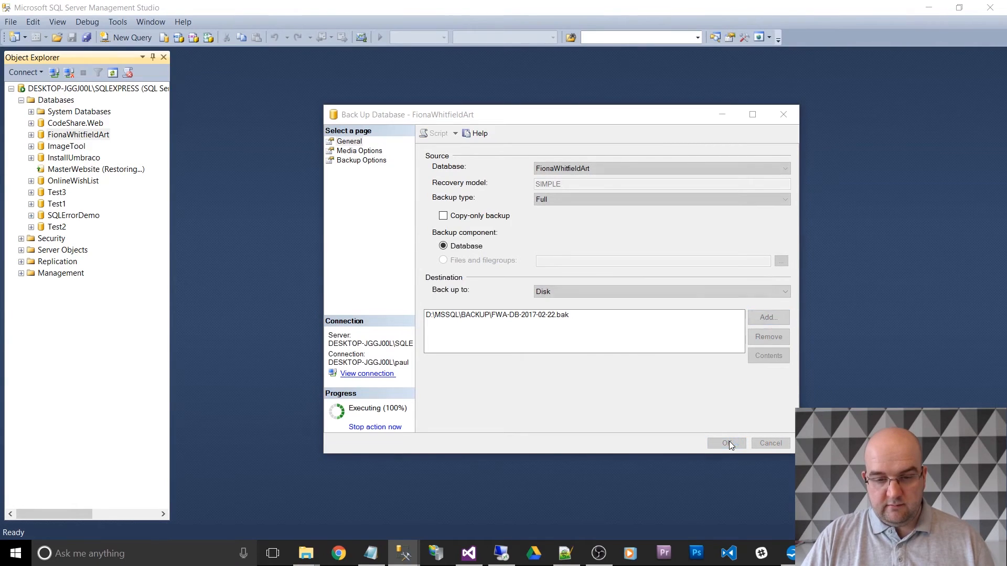
pyautogui.click(730, 309)
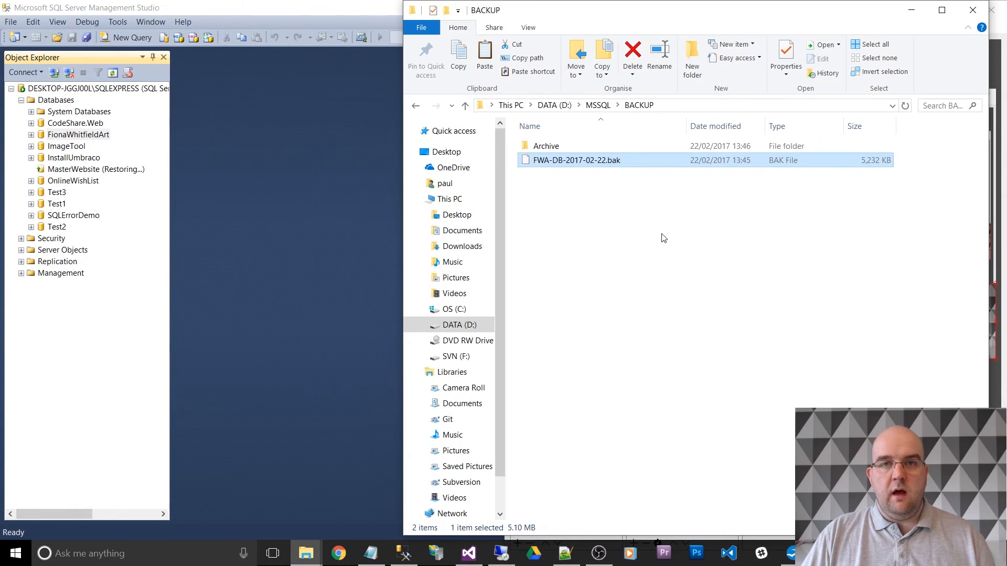
# - Compress the FWA-DB-2017-02-22.bak file in the local BACKUP folder into a ZIP archive named FWA-DB-2017-02-22.zip
pyautogui.rightClick(596, 164)
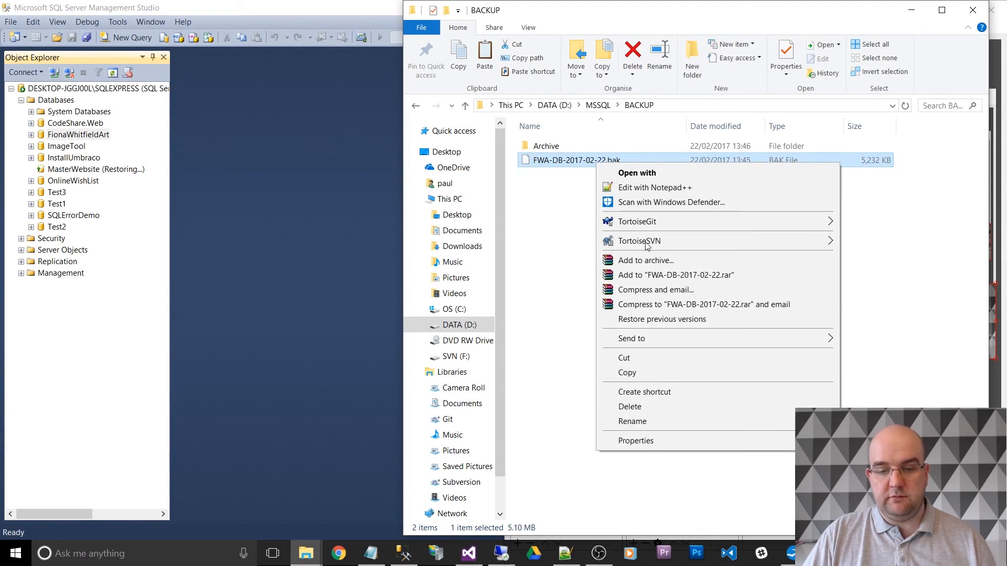
pyautogui.click(648, 260)
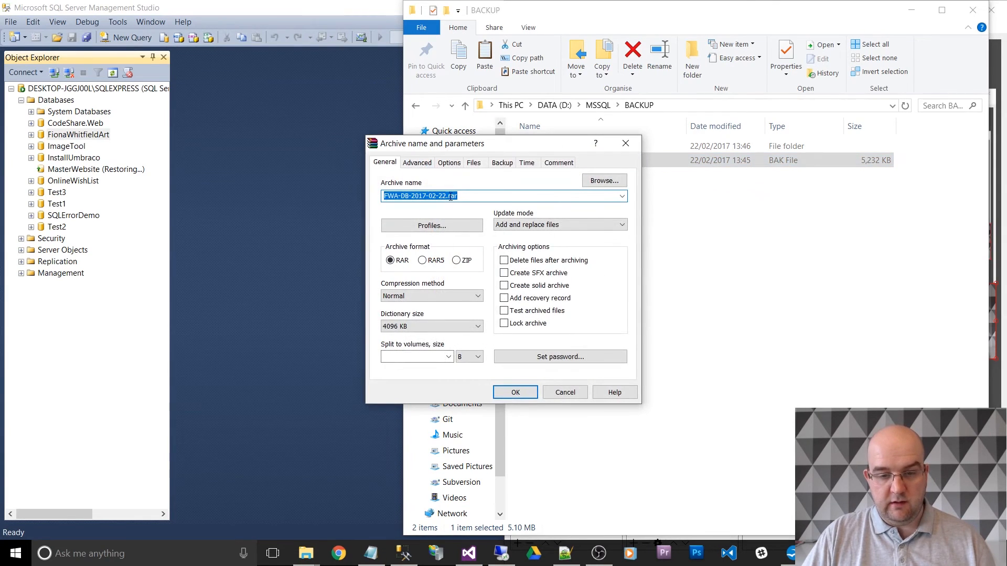
pyautogui.click(458, 260)
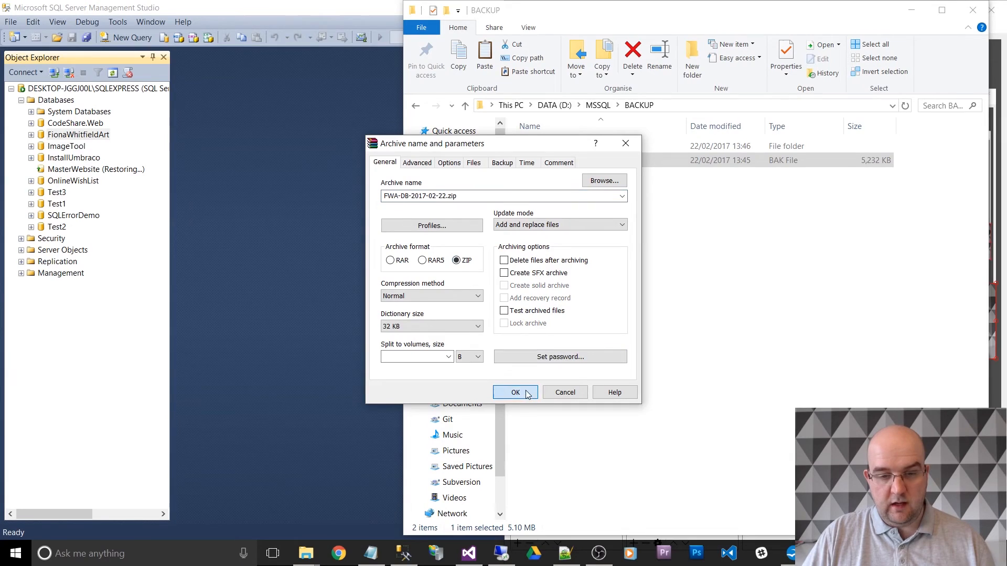
pyautogui.click(517, 393)
# - Copy FWA-DB-2017-02-22.zip to the server's C:\Import folder and extract it to C:\Import\FWA-DB-2017-02-22
pyautogui.click(597, 175)
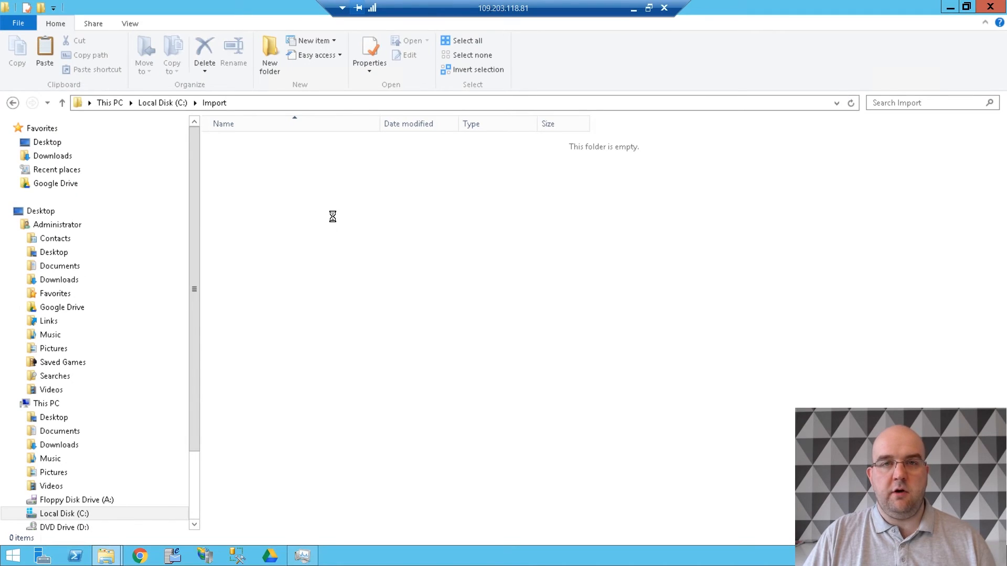
pyautogui.hotkey('ctrl', 'v')
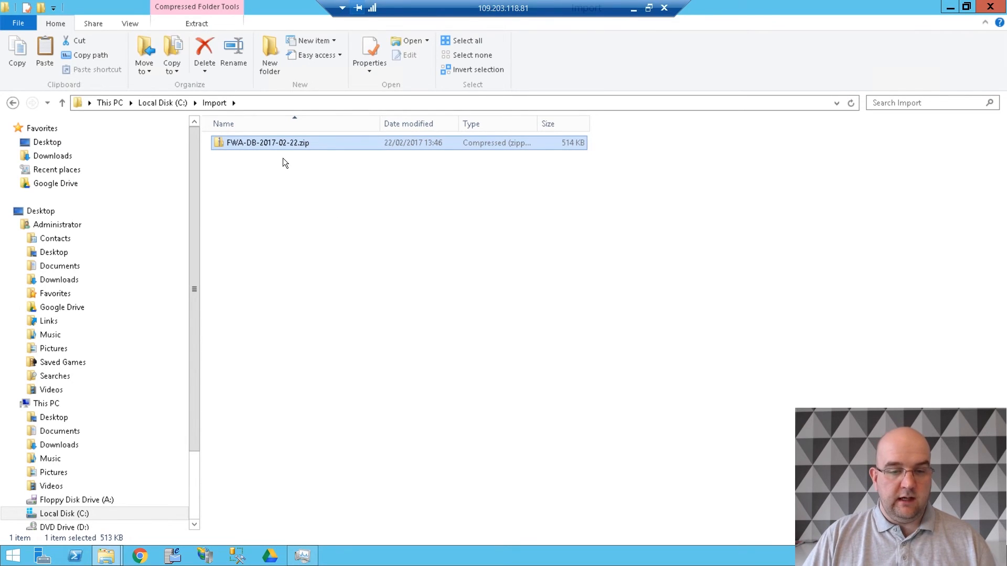
pyautogui.rightClick(283, 144)
pyautogui.click(324, 183)
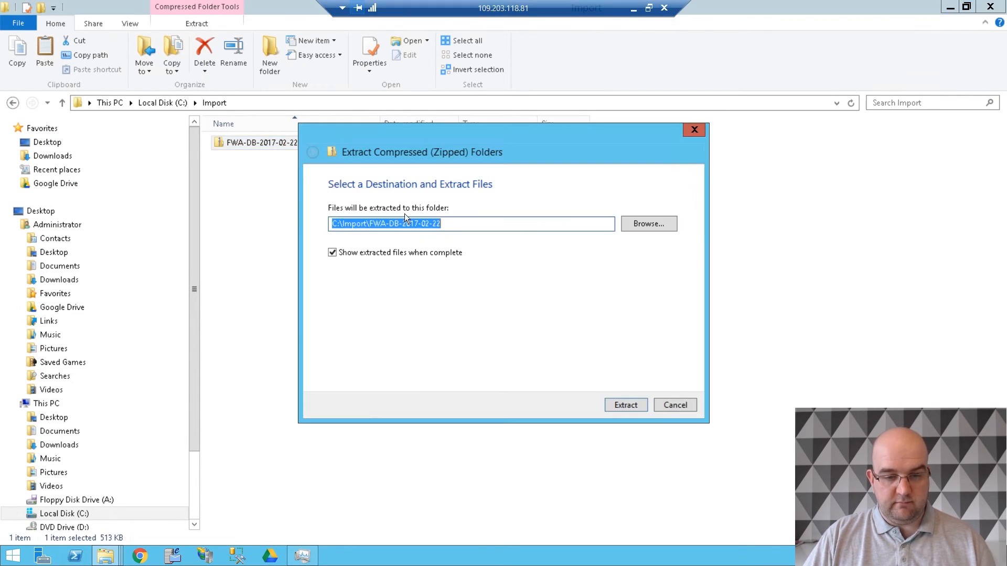
pyautogui.click(616, 404)
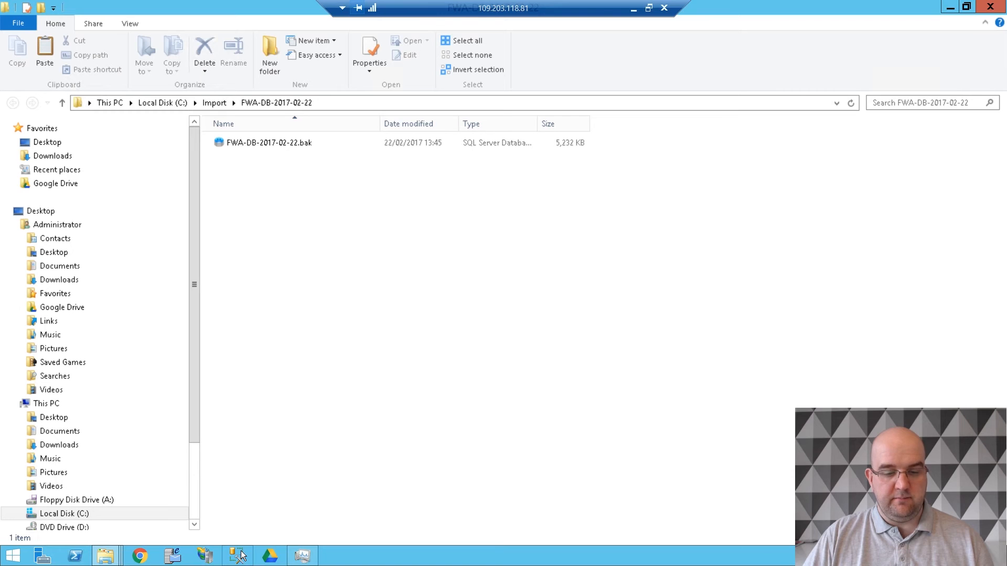
# - Switch to SQL Server Management Studio on the server and start a new database named FWA.UAT
pyautogui.click(239, 555)
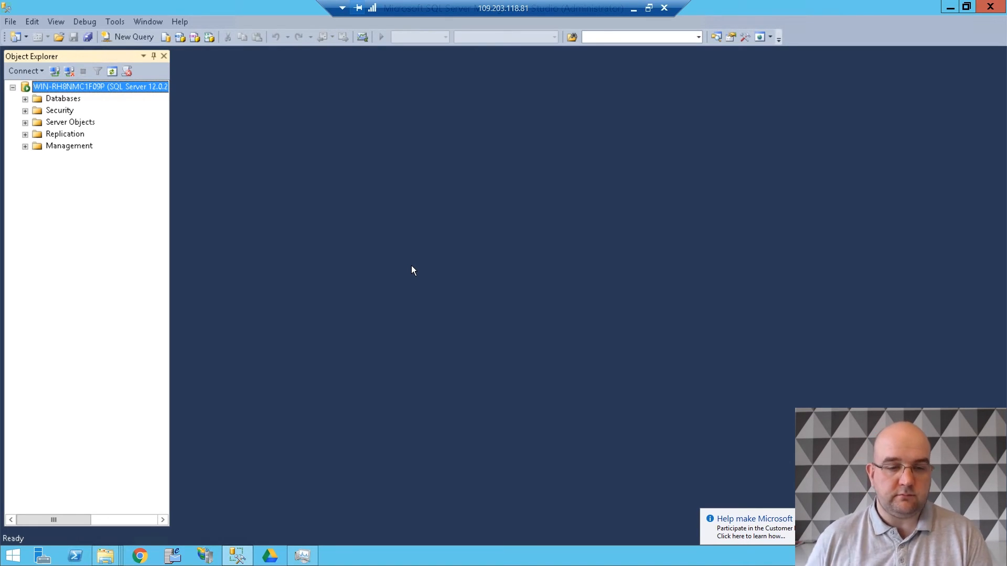
pyautogui.rightClick(64, 99)
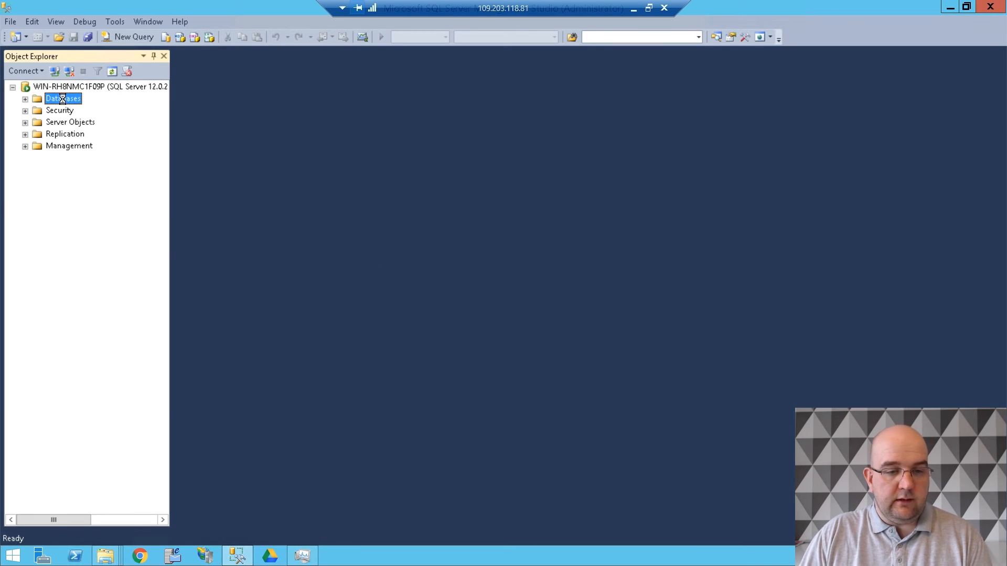
pyautogui.click(96, 109)
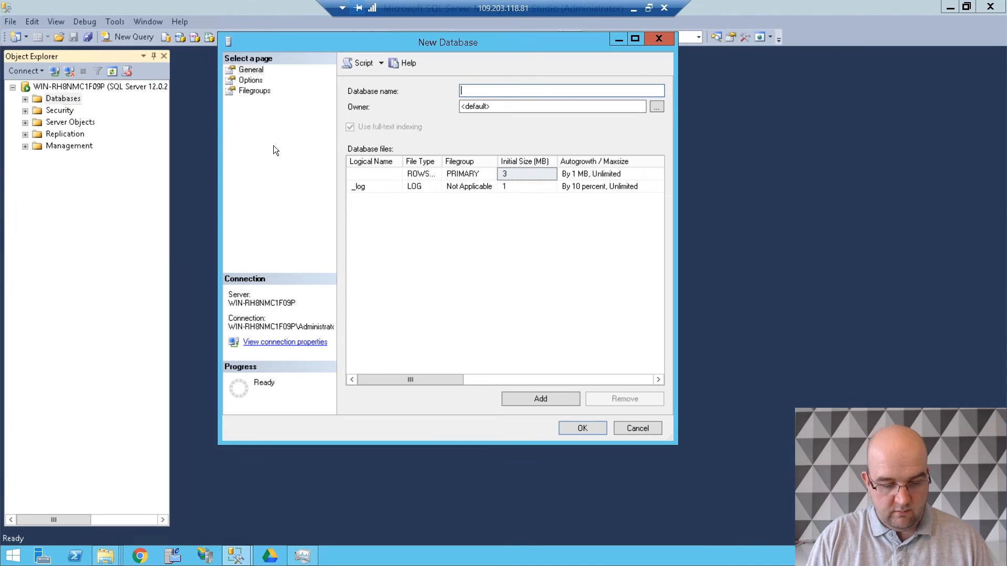
pyautogui.write('FWA')
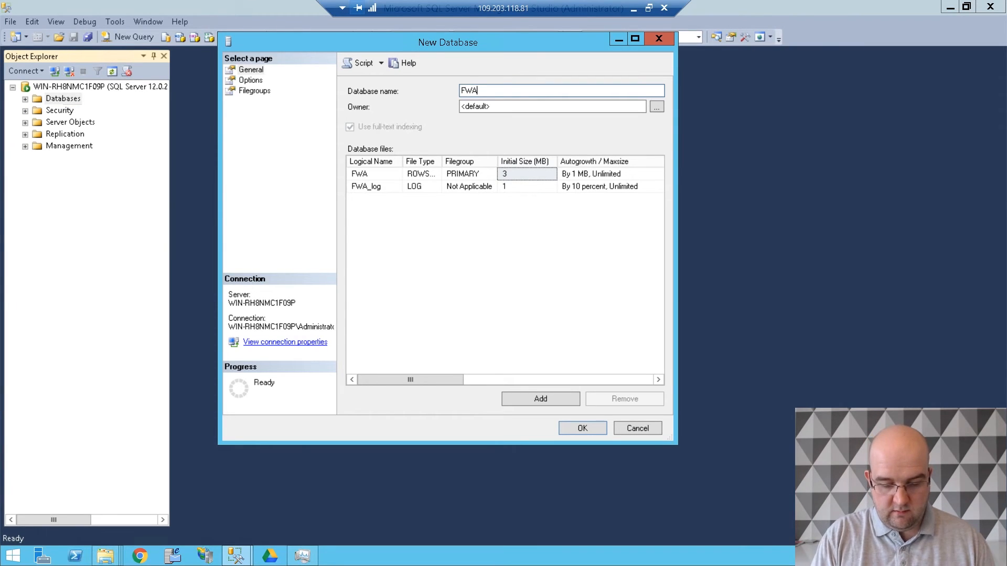
pyautogui.write('.UAT')
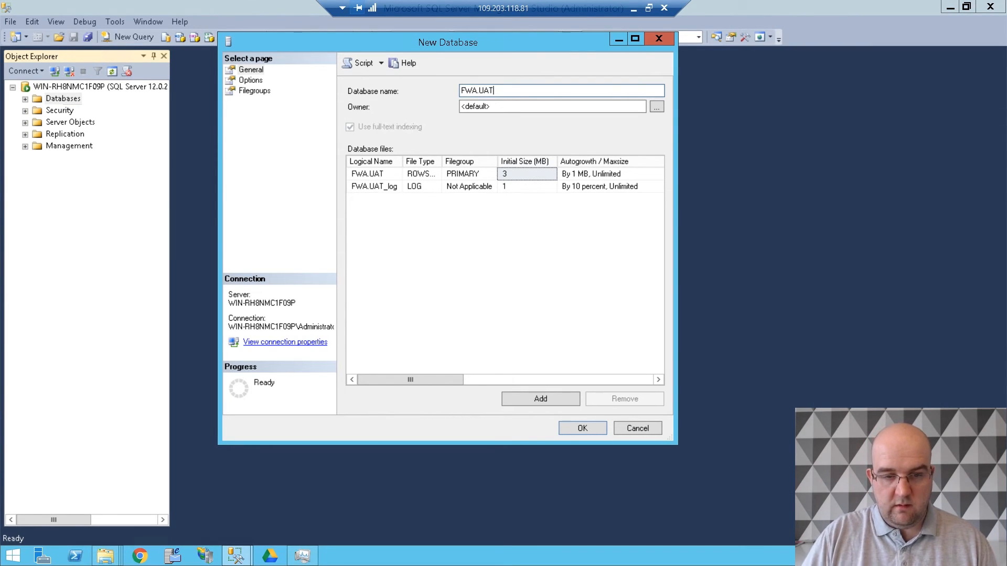
# - Set the new database's compatibility level to SQL Server 2012 (110), review its filegroups and create the database
pyautogui.click(249, 80)
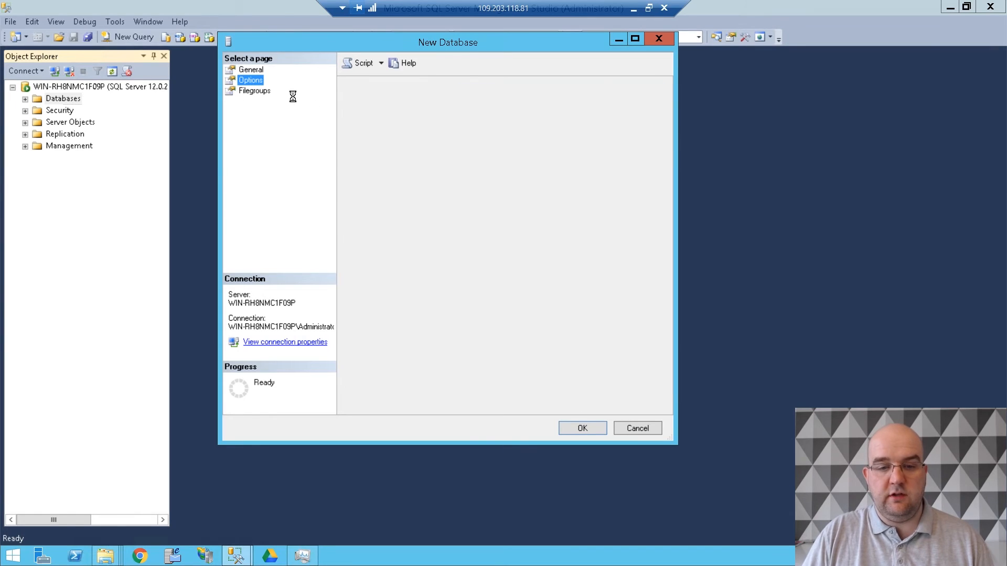
pyautogui.click(606, 120)
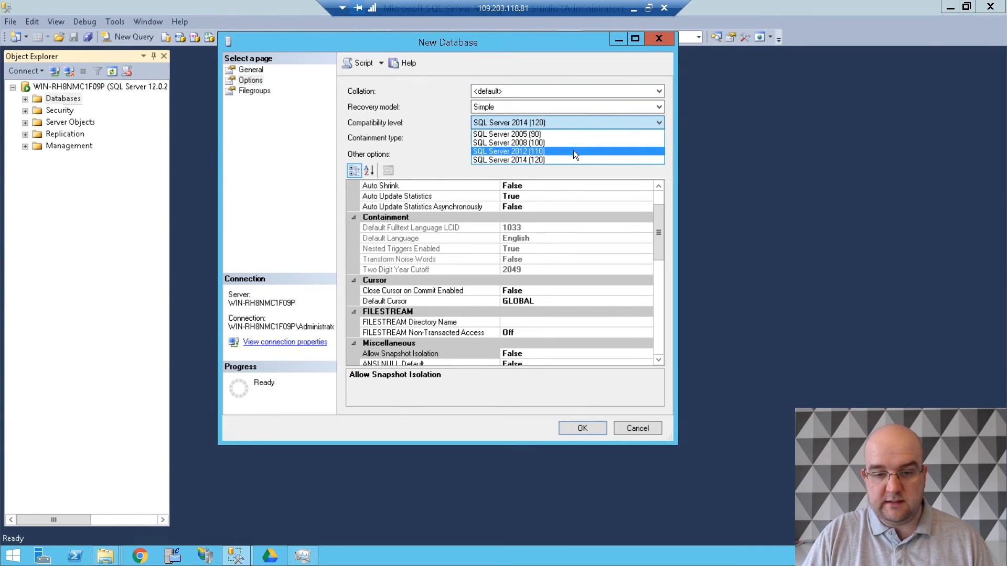
pyautogui.click(578, 151)
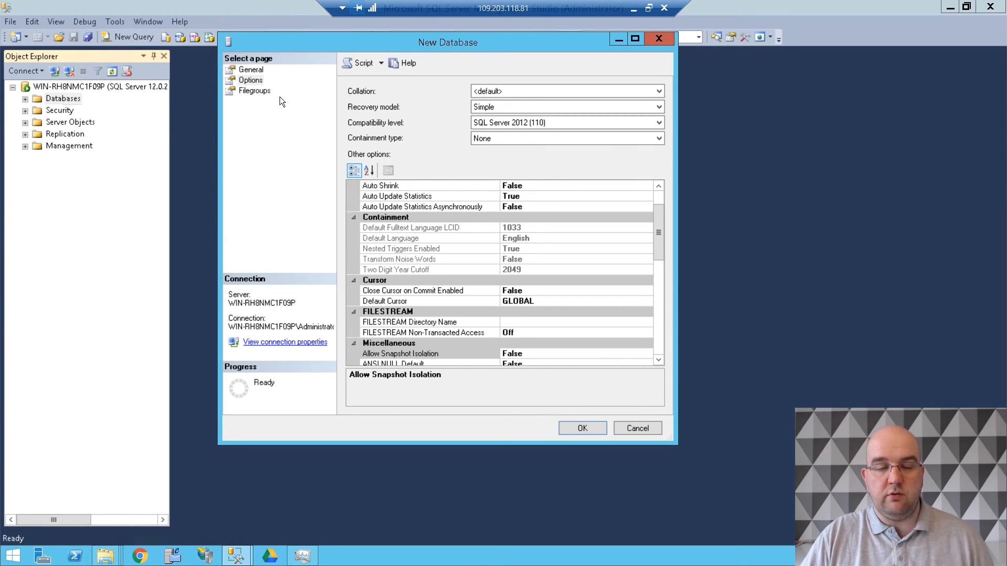
pyautogui.click(255, 91)
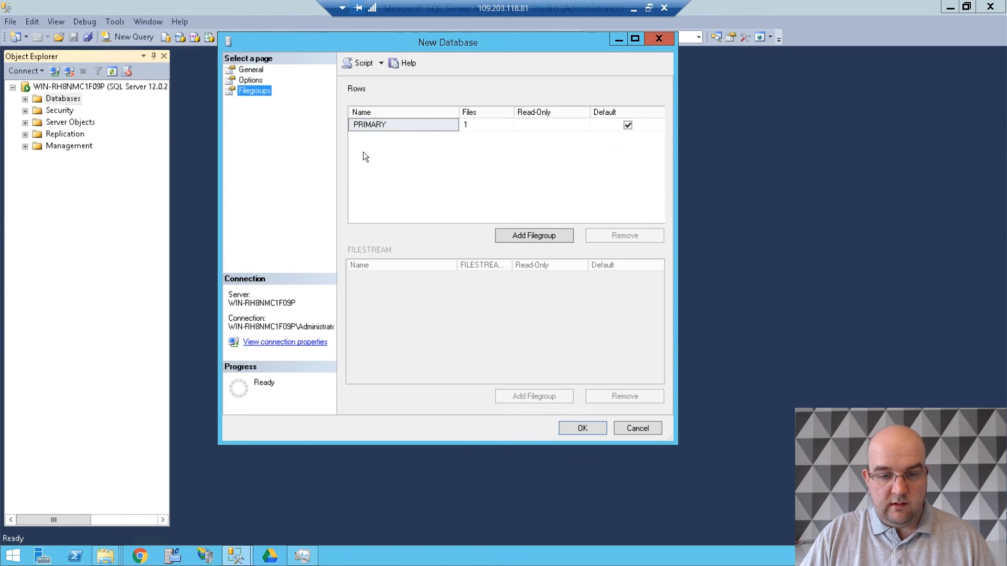
pyautogui.click(578, 426)
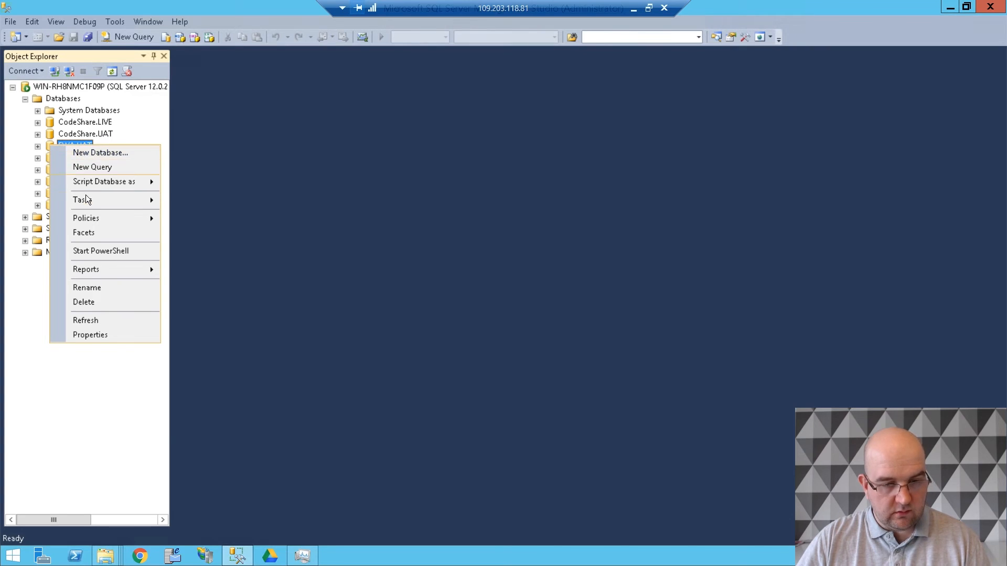
# - Start a database restore for FWA.UAT from a device and choose FWA-DB-2017-02-22.bak in C:\Import\FWA-DB-2017-02-22 as the backup file
pyautogui.moveTo(83, 200)
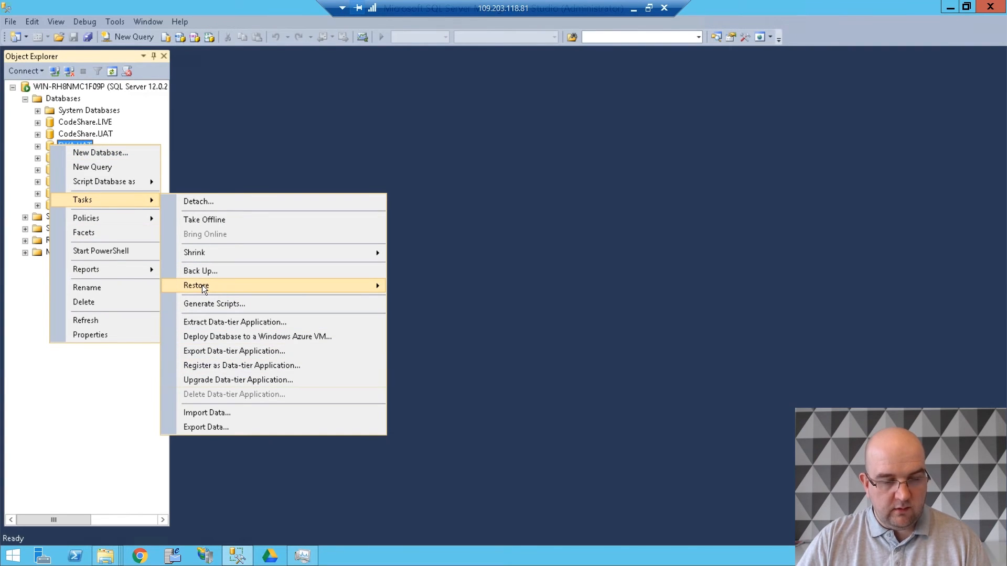
pyautogui.moveTo(203, 284)
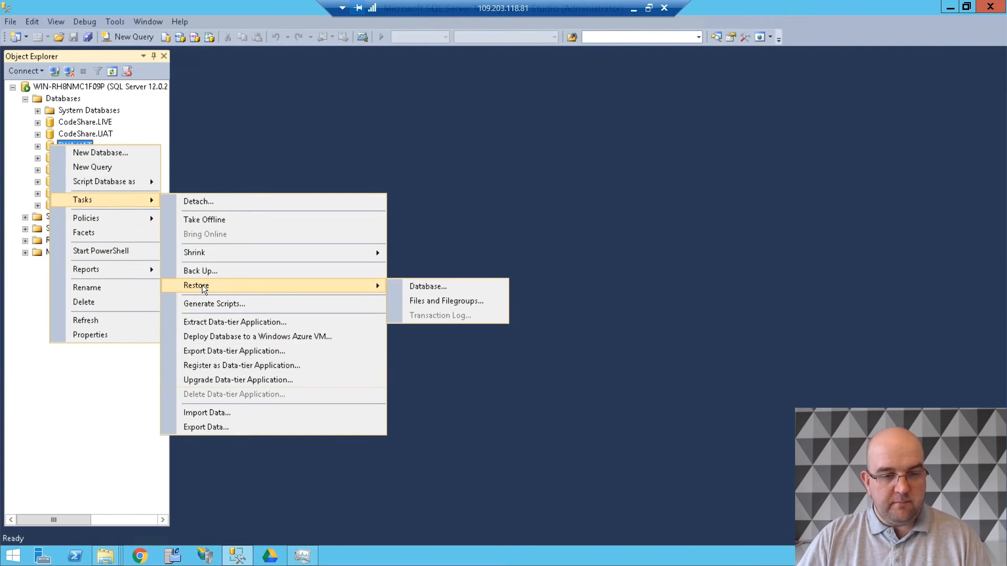
pyautogui.click(430, 288)
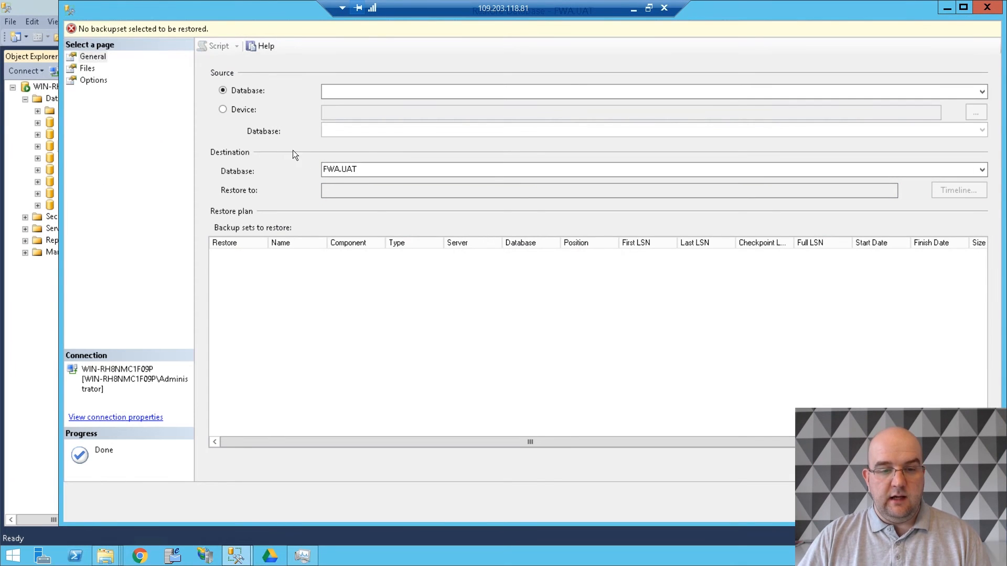
pyautogui.click(250, 111)
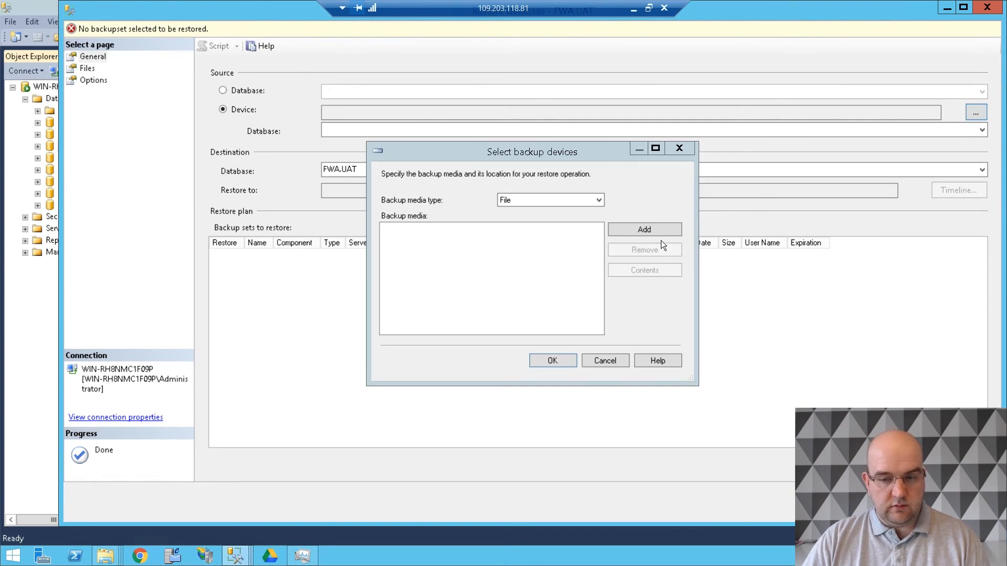
pyautogui.click(656, 232)
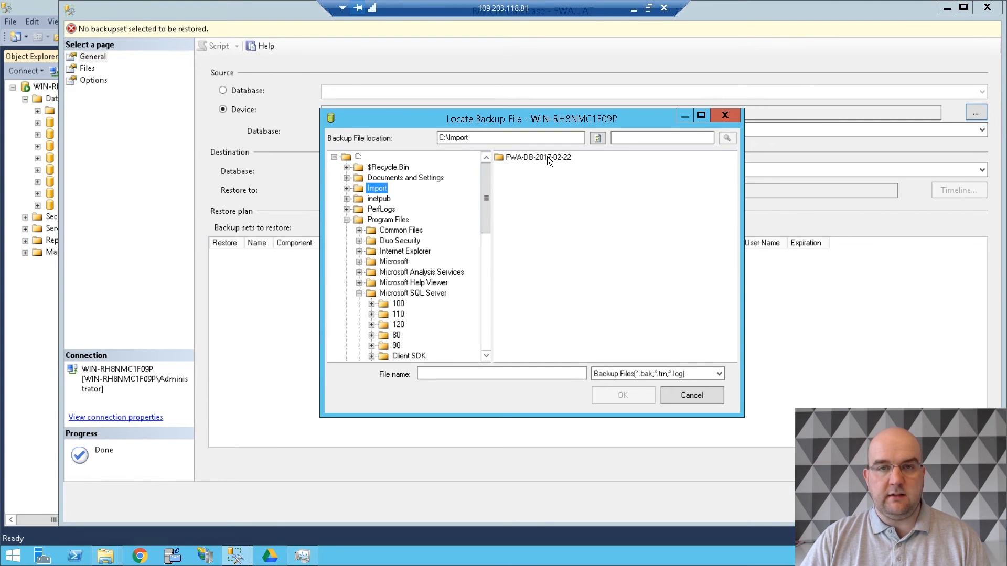
pyautogui.doubleClick(545, 158)
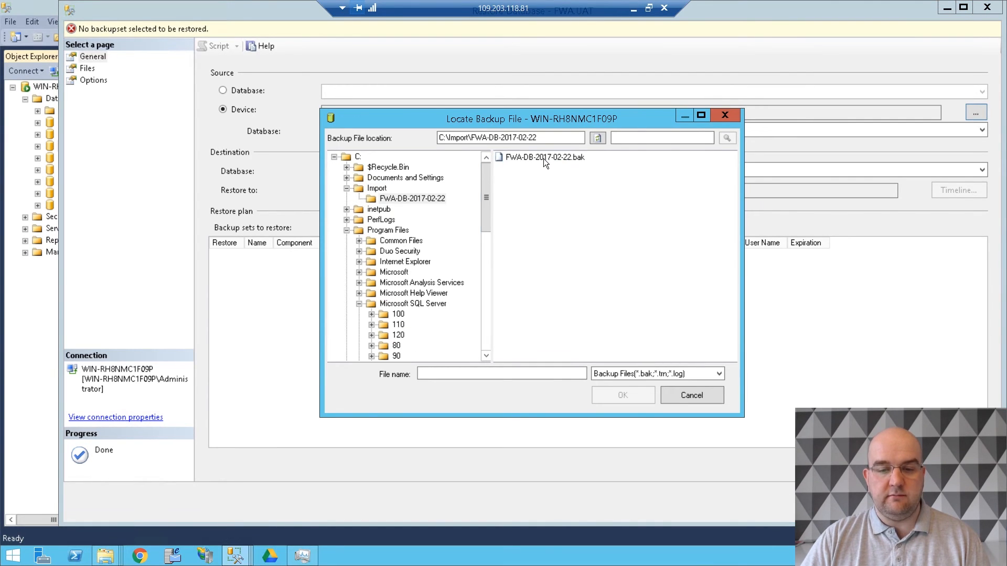
pyautogui.click(543, 158)
pyautogui.click(623, 395)
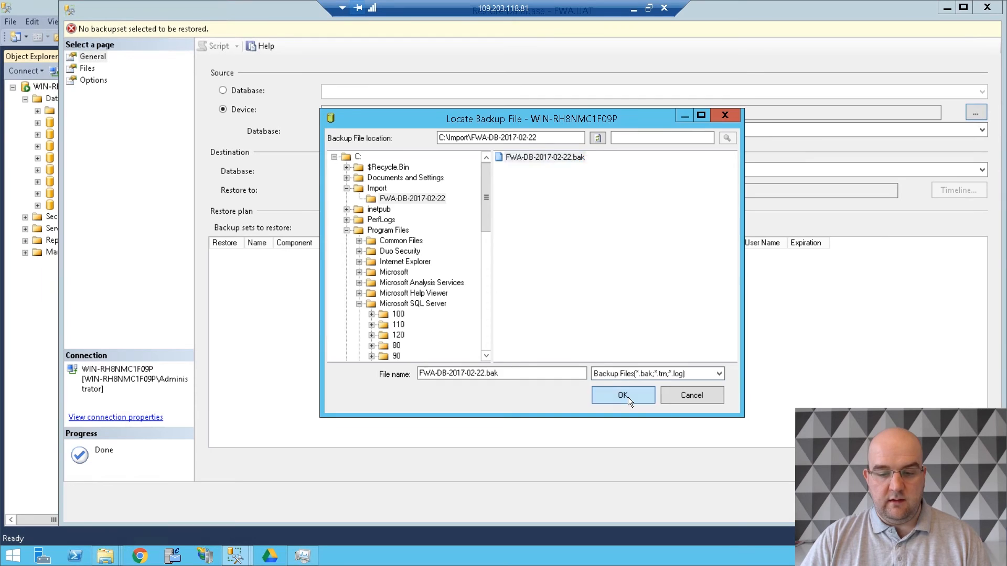
# - Confirm FWA-DB-2017-02-22.bak as the backup device and set the restore's destination database to FWA.UAT
pyautogui.click(553, 360)
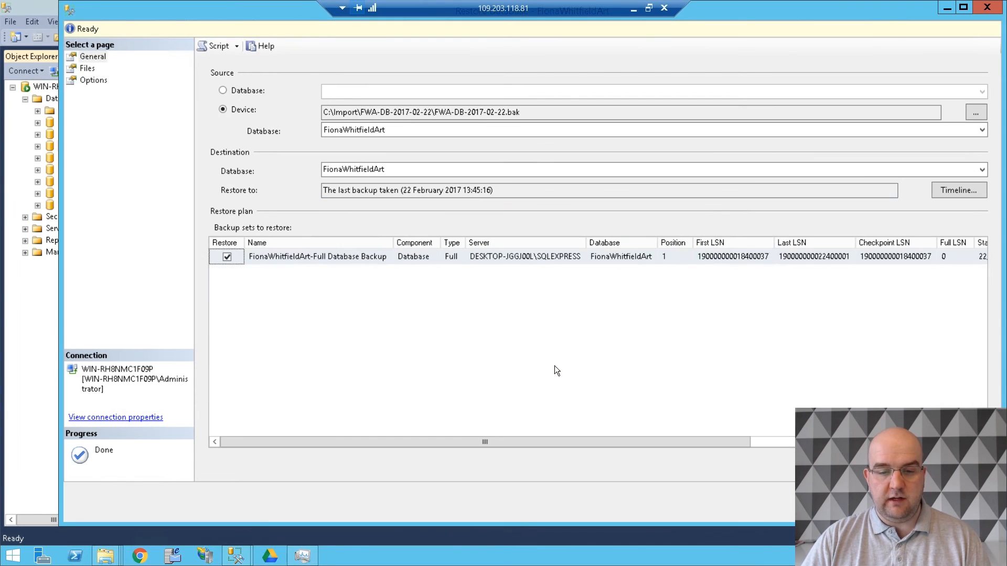
pyautogui.click(463, 124)
pyautogui.click(458, 142)
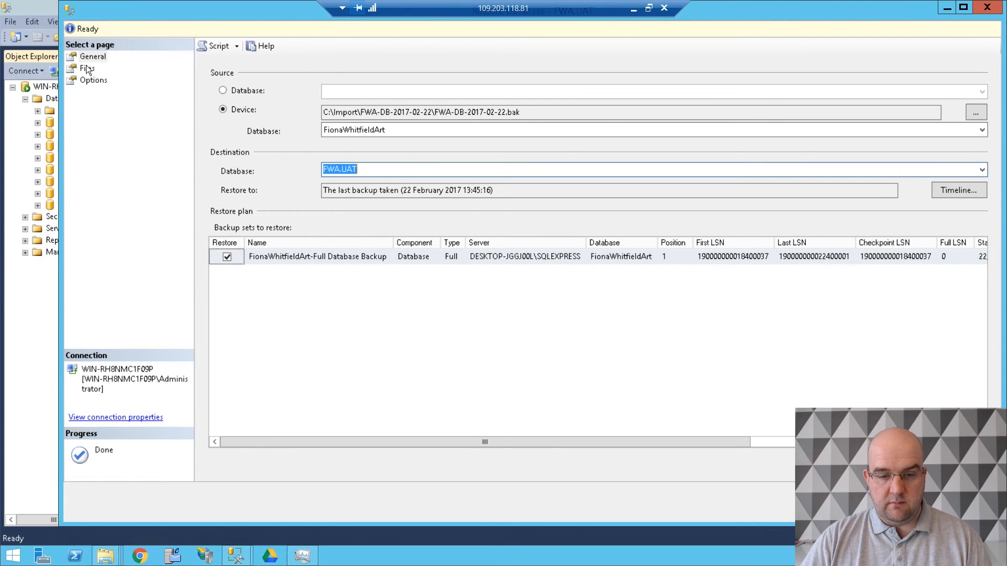
# - Review the original file names and full Restore As paths of the data and log files in the restore's file list
pyautogui.click(87, 68)
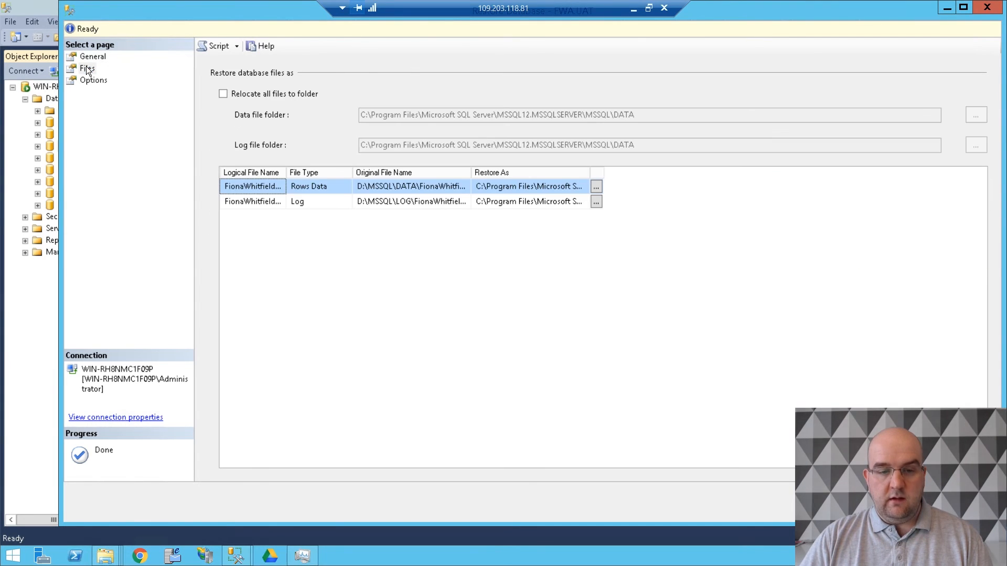
pyautogui.moveTo(589, 170); pyautogui.dragTo(713, 171)
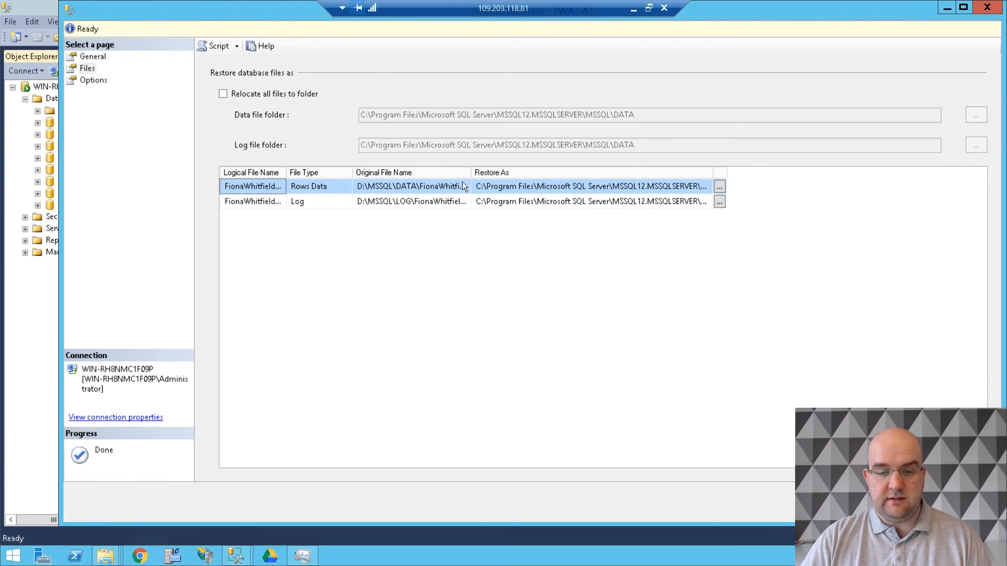
pyautogui.moveTo(472, 173); pyautogui.dragTo(513, 173)
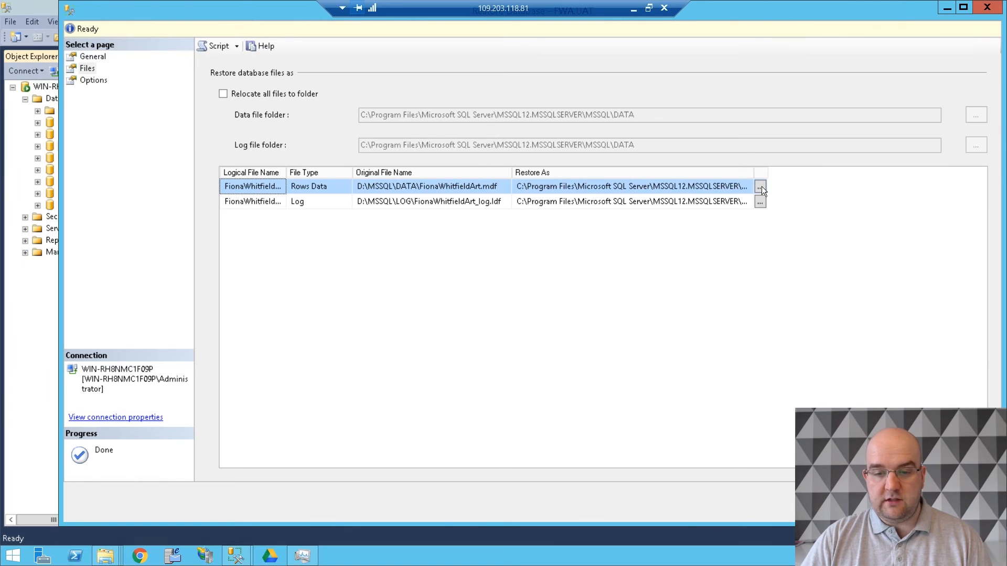
pyautogui.moveTo(754, 172); pyautogui.dragTo(886, 173)
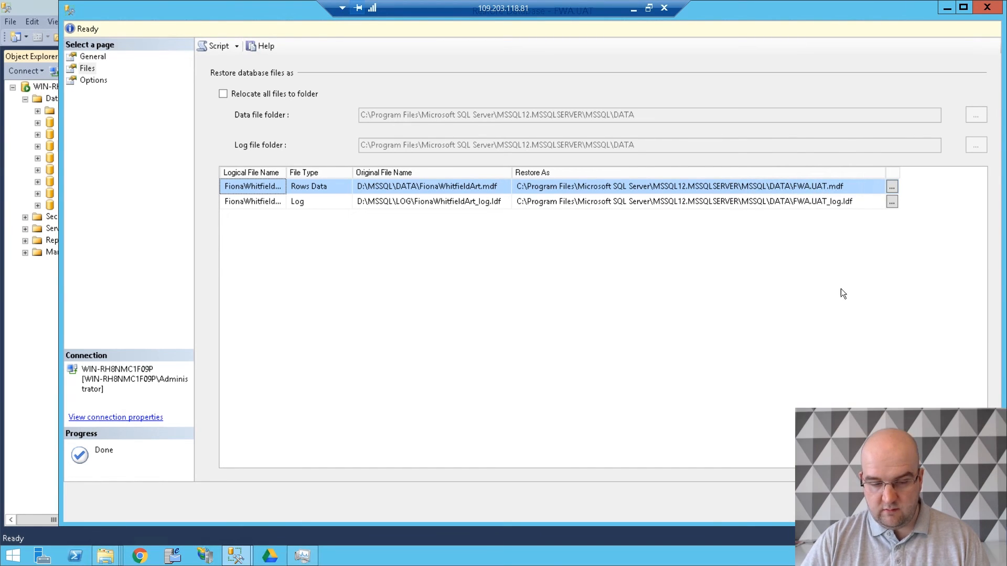
# - Set the restore to overwrite the existing database (WITH REPLACE) and run it
pyautogui.click(94, 81)
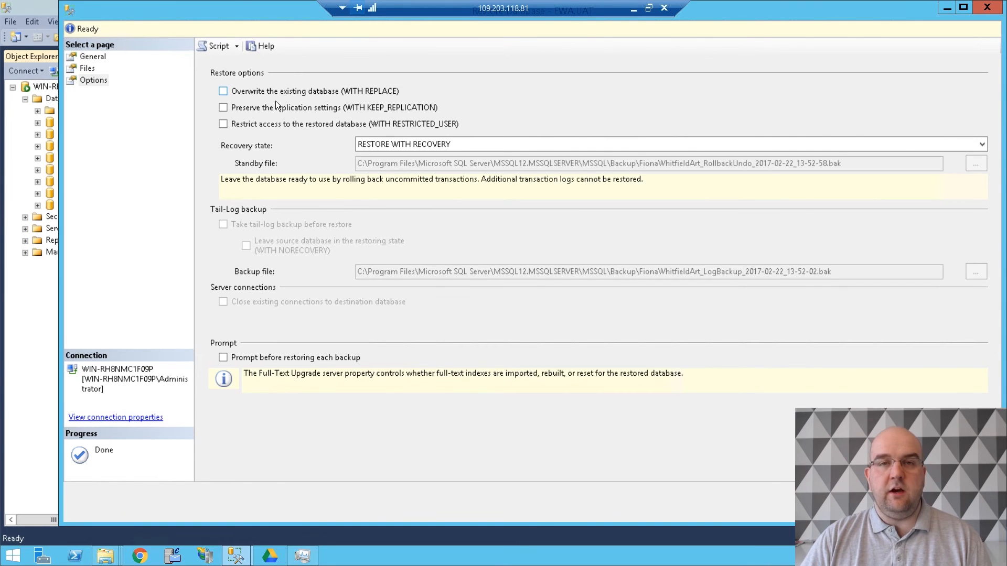
pyautogui.click(223, 92)
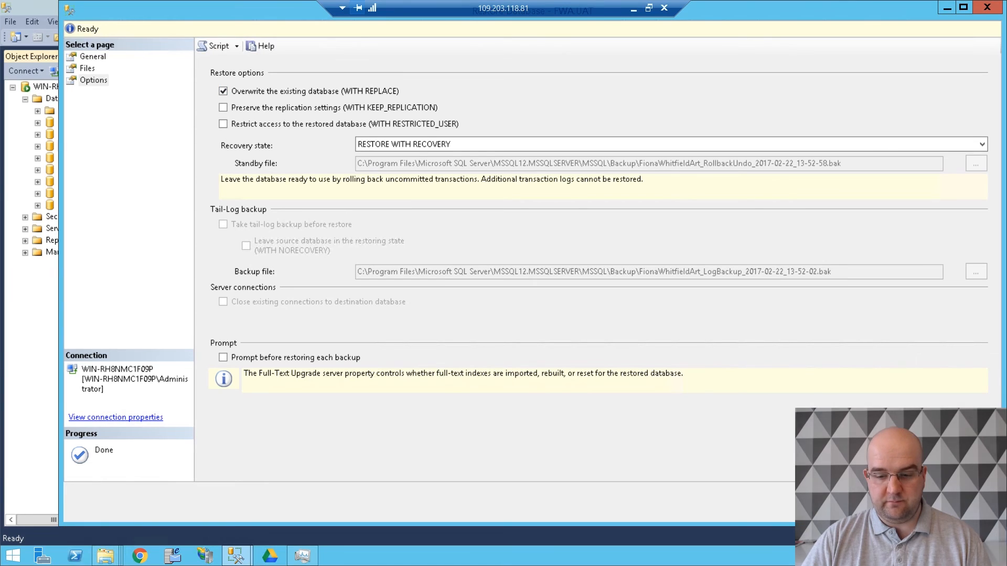
pyautogui.click(842, 502)
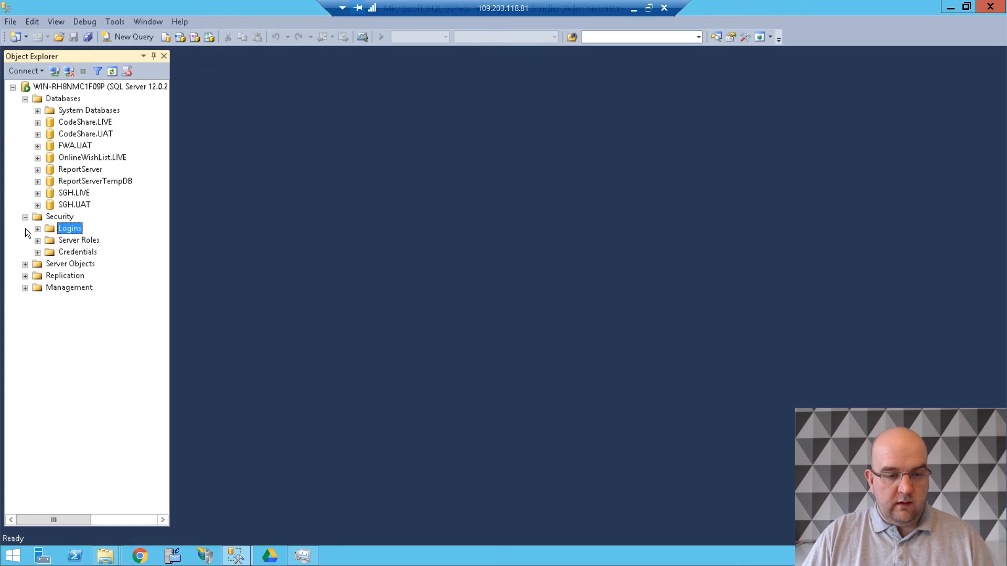
# - Start a new server login that uses SQL Server authentication, with password policy enforcement turned off
pyautogui.rightClick(69, 234)
pyautogui.click(99, 240)
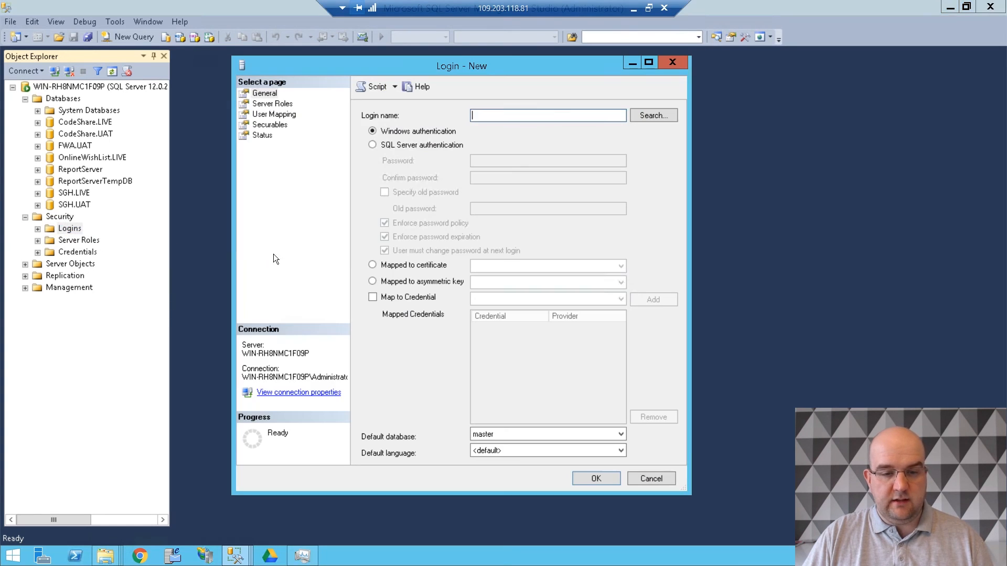
pyautogui.click(429, 144)
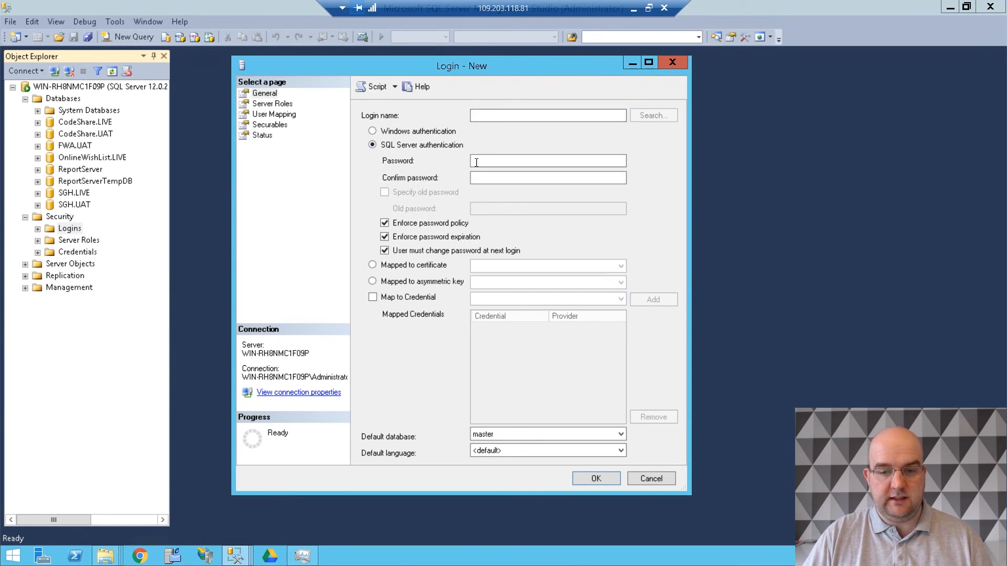
pyautogui.click(429, 223)
pyautogui.click(508, 116)
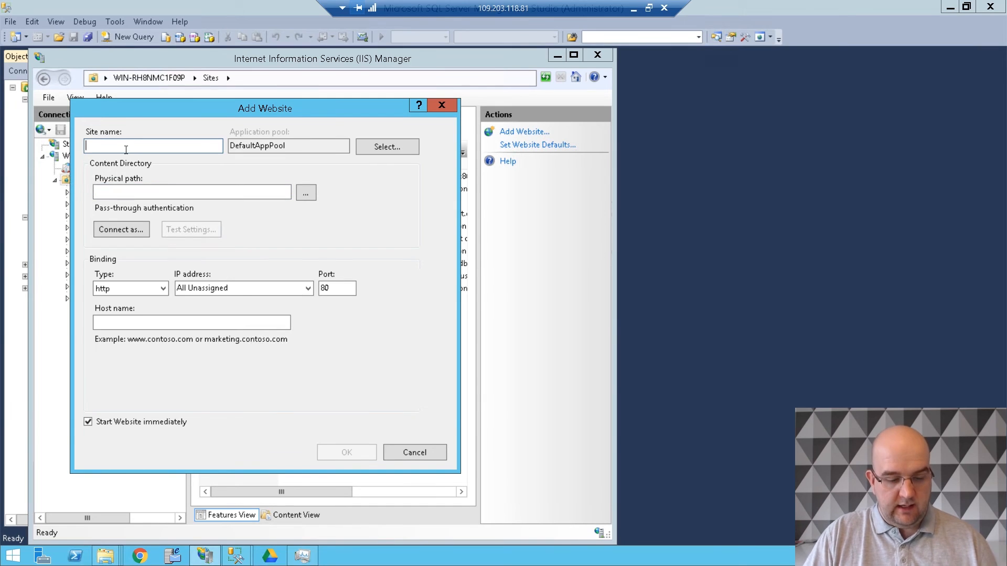
# - Name the new IIS website FWA.UAT and set its physical path to the FWA 2017-02-22 folder under UAT
pyautogui.write('FWA')
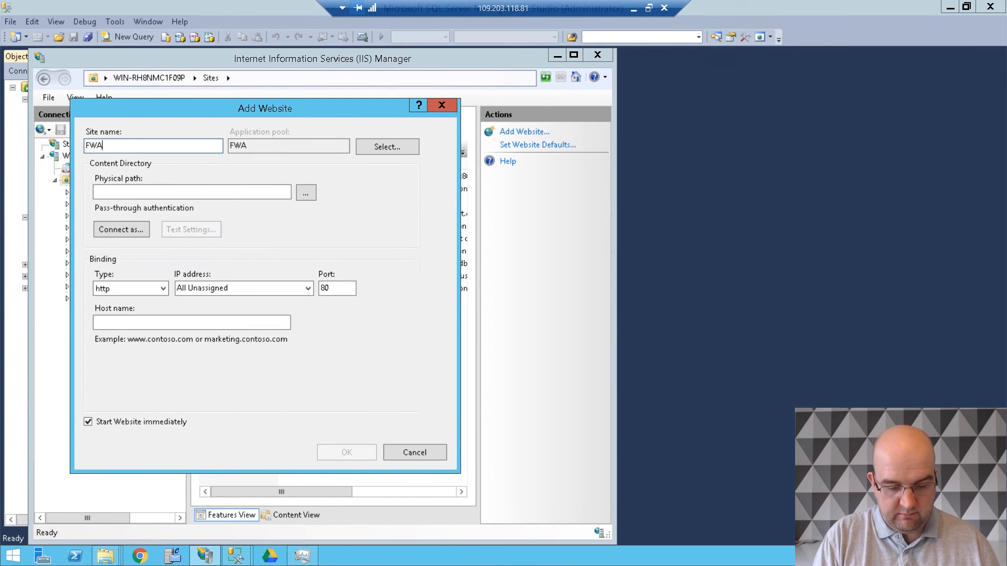
pyautogui.write('.UAT')
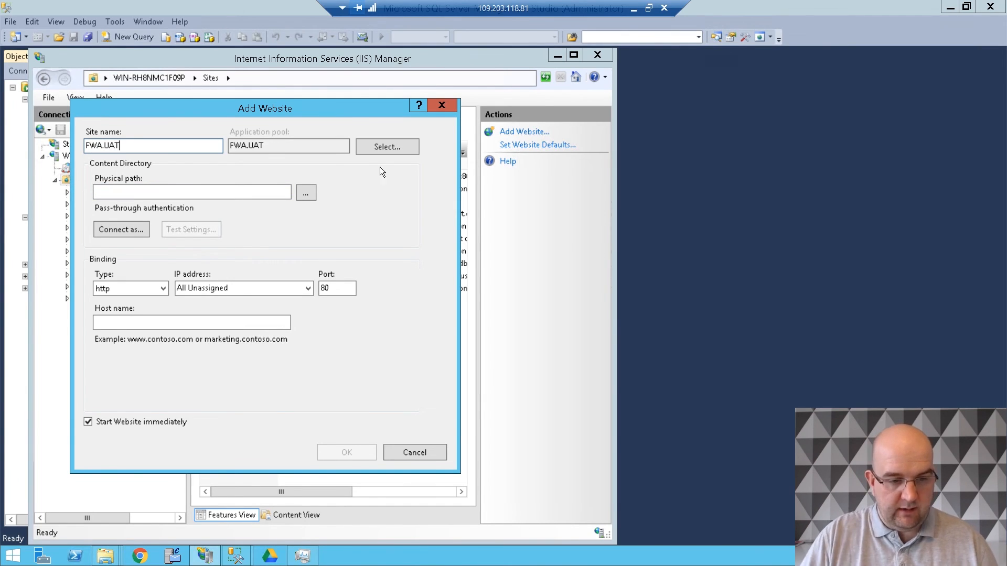
pyautogui.click(313, 196)
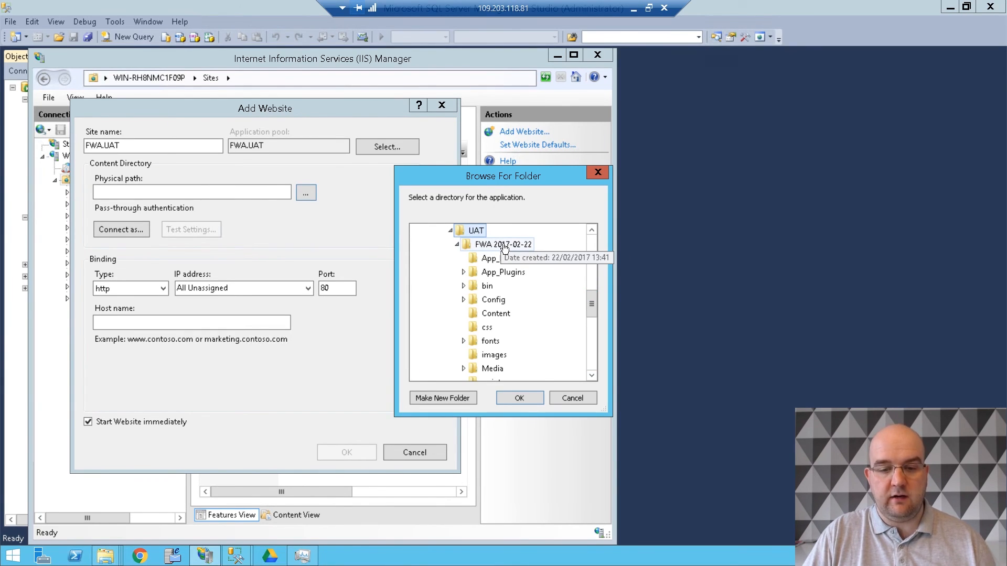
pyautogui.click(517, 245)
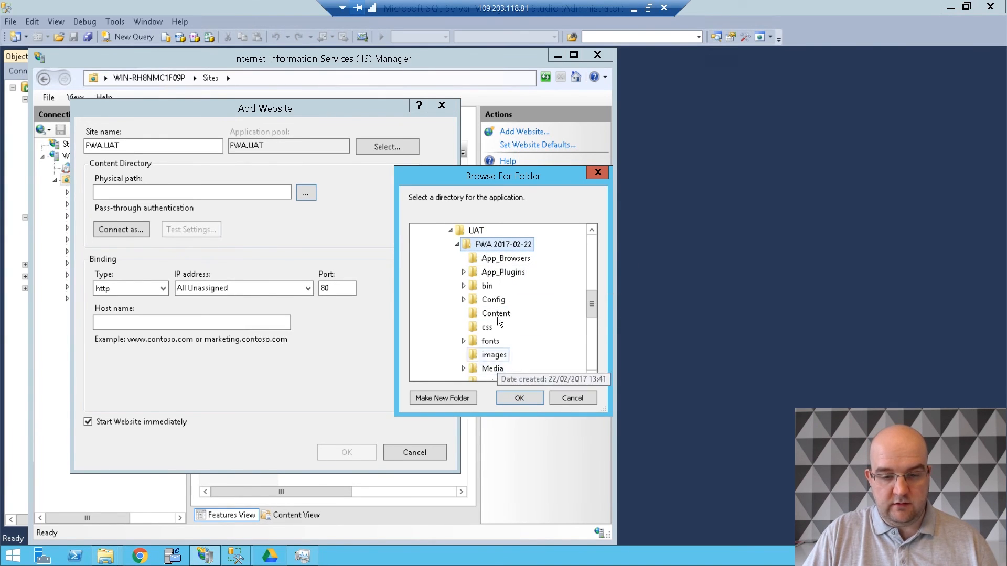
pyautogui.click(519, 398)
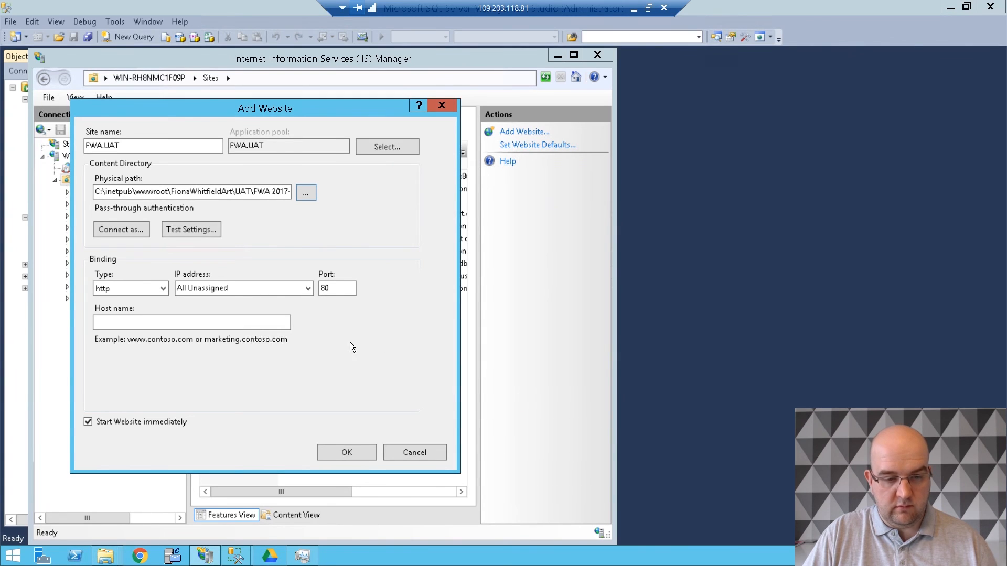
# - Set the new website's binding host name to the uat subdomain of the art site's .com domain
pyautogui.click(251, 323)
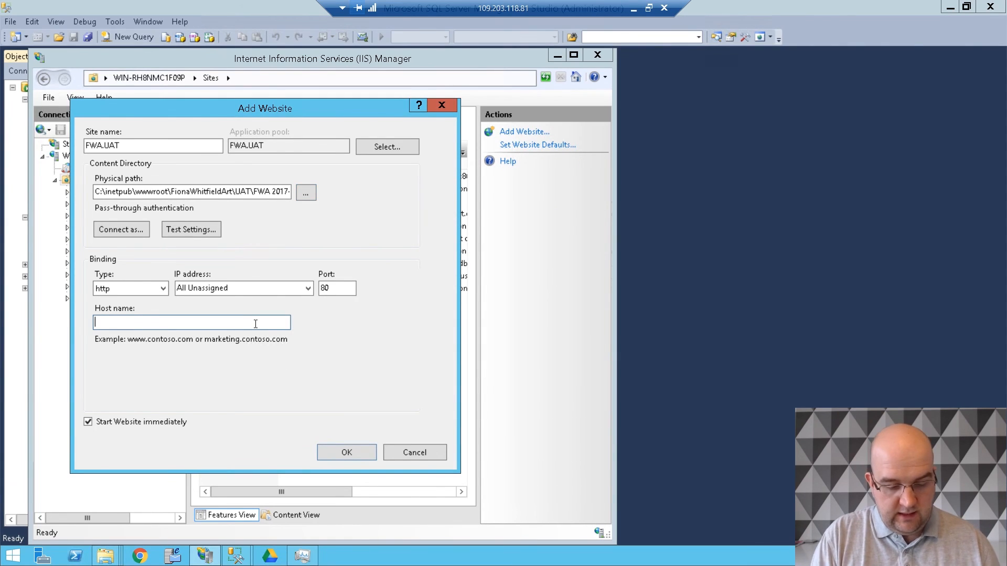
pyautogui.write('ua')
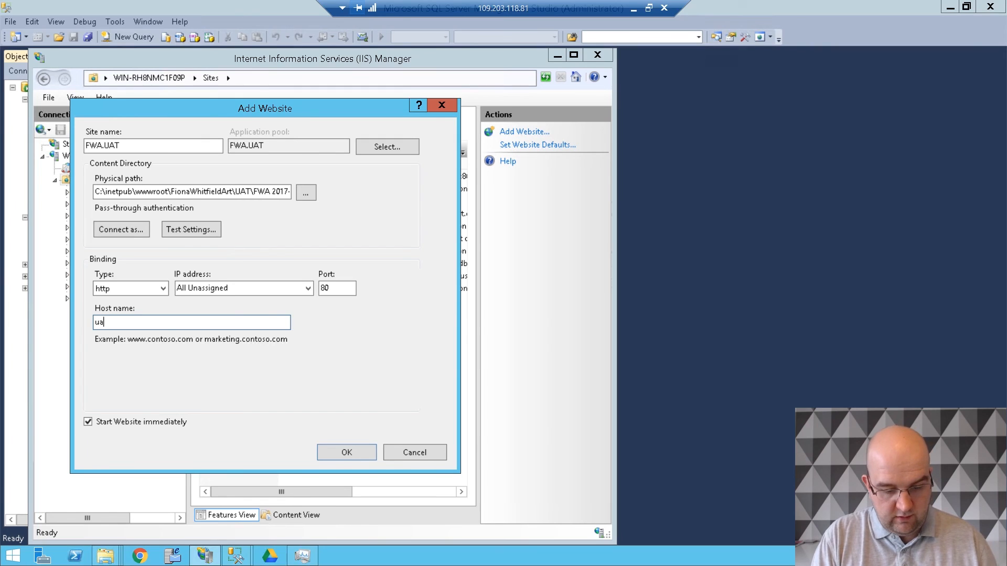
pyautogui.write('t.fiona')
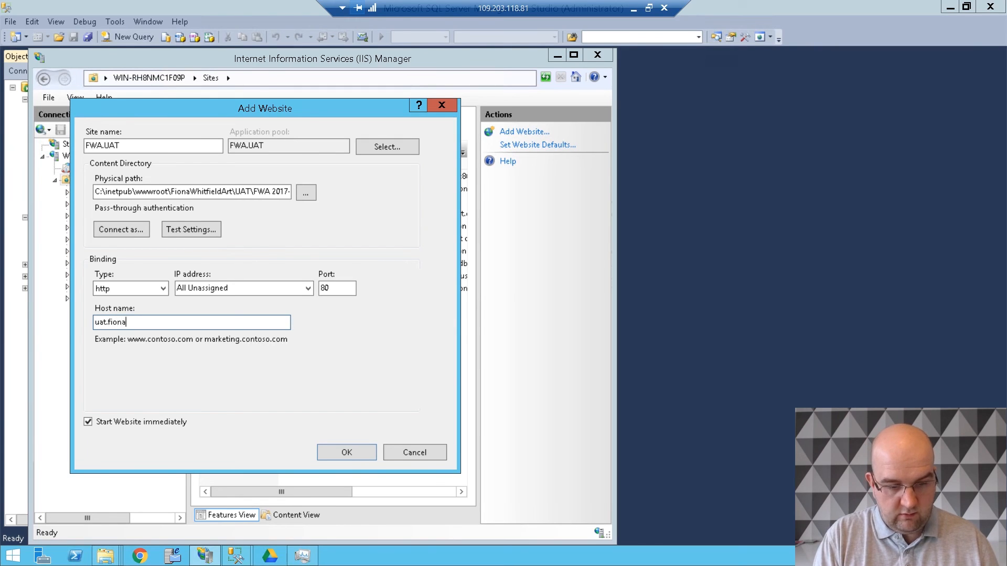
pyautogui.write('whitfieldar')
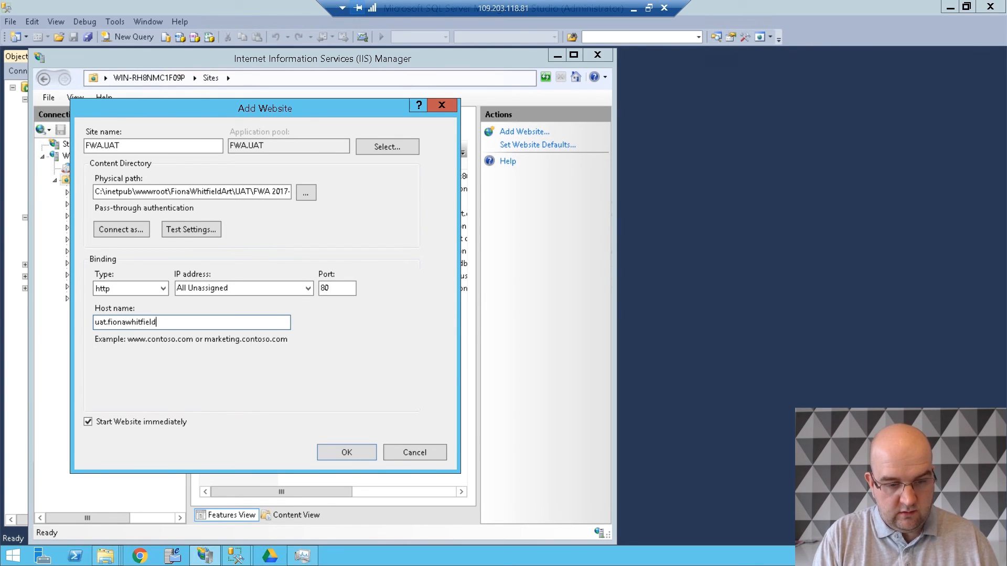
pyautogui.write('t.com')
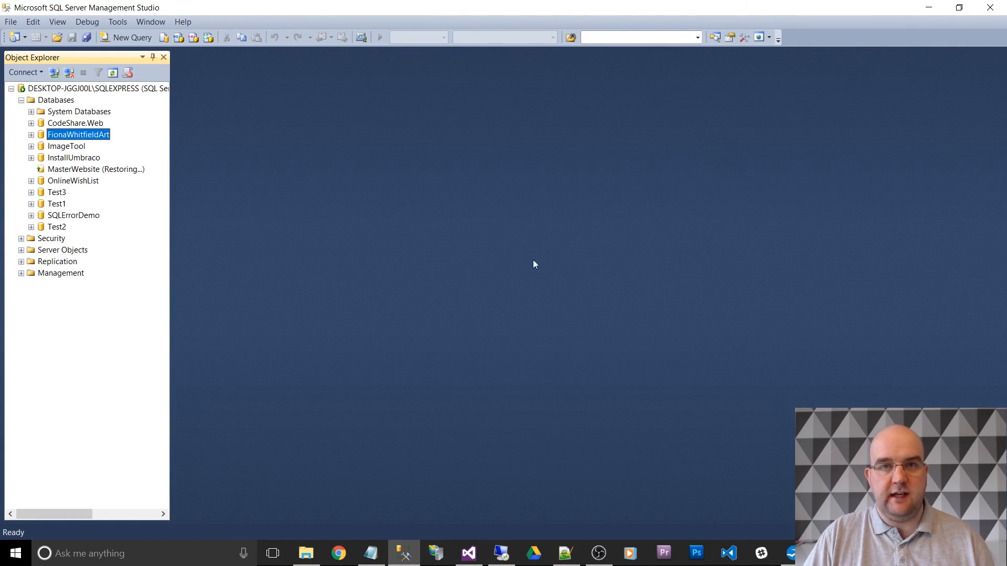
# - Load the UAT site in Chrome, and open Web.config from the server's FWA 2017-02-22 folder in Notepad++
pyautogui.click(347, 553)
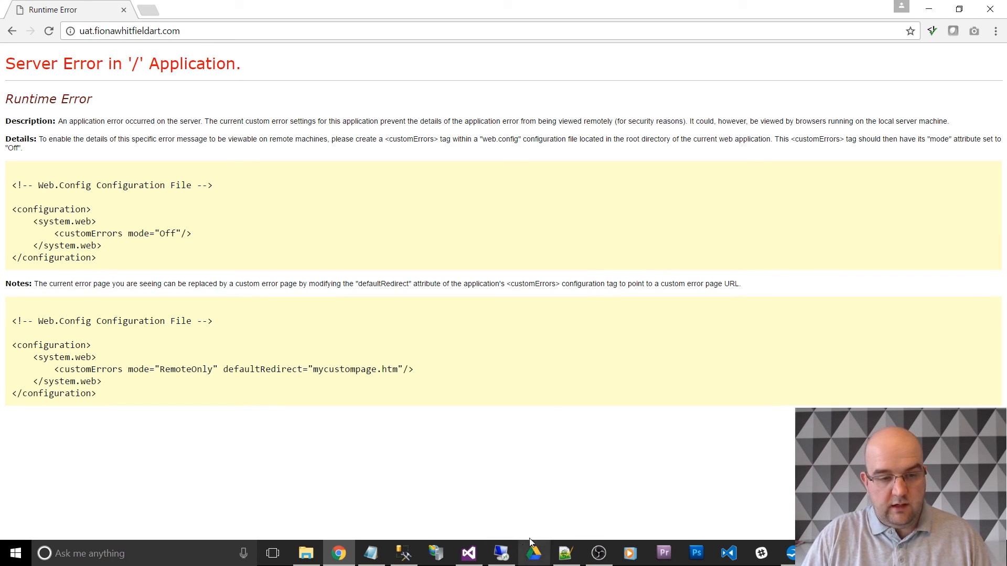
pyautogui.click(501, 553)
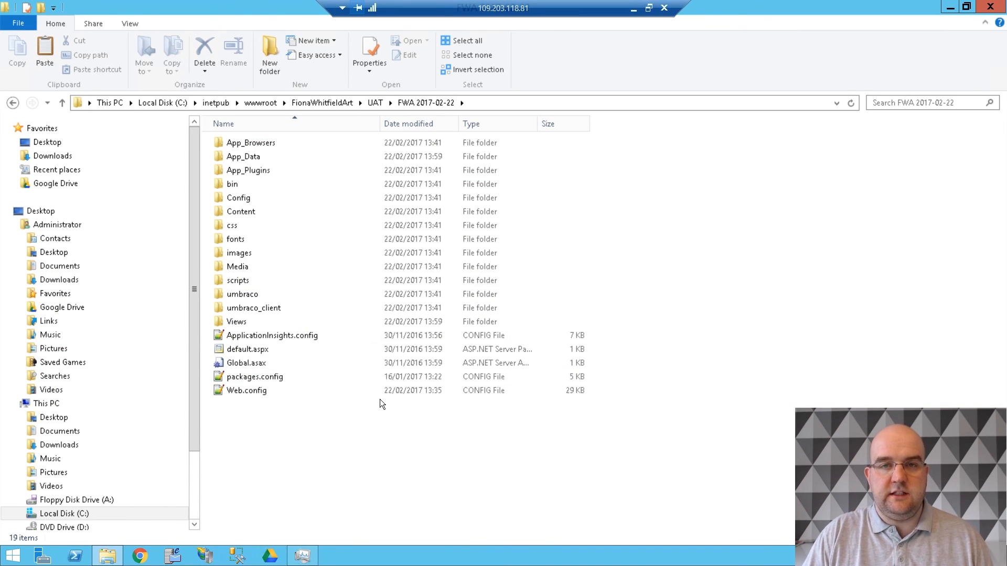
pyautogui.rightClick(254, 390)
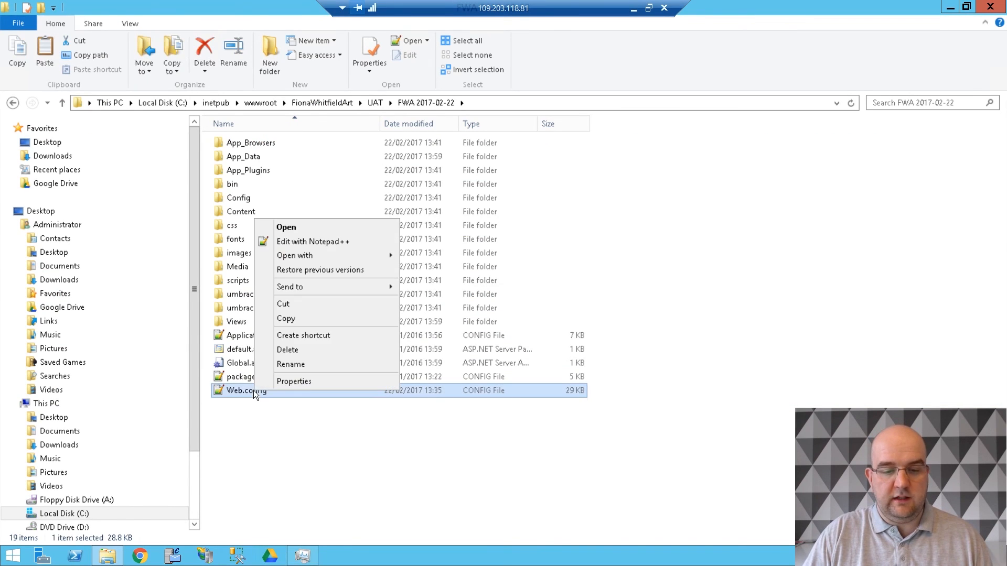
pyautogui.click(305, 241)
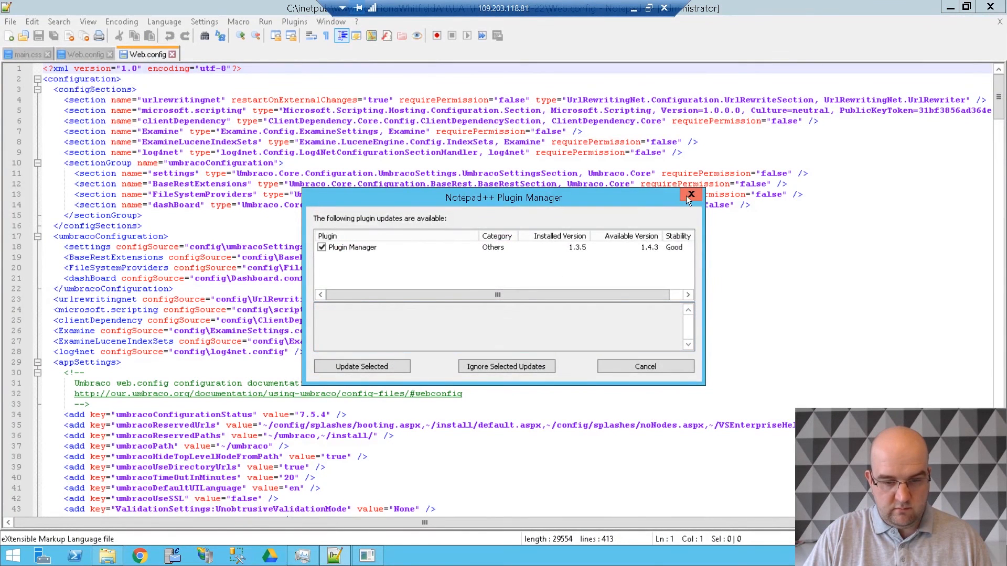
pyautogui.click(690, 196)
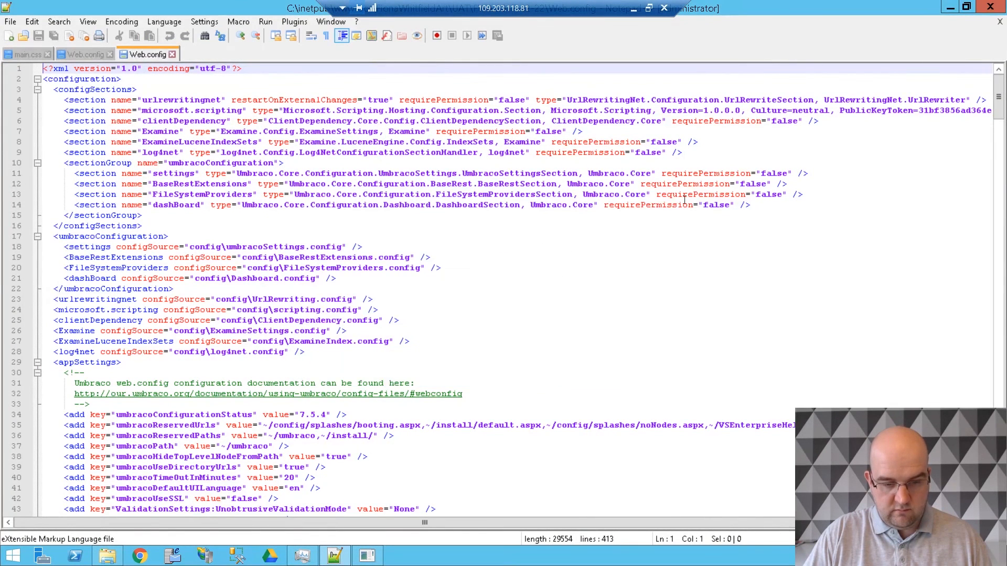
# - Set the customErrors mode under system.web to Off in Web.config and save the file
pyautogui.click(590, 309)
pyautogui.scroll(-16, 580, 342)
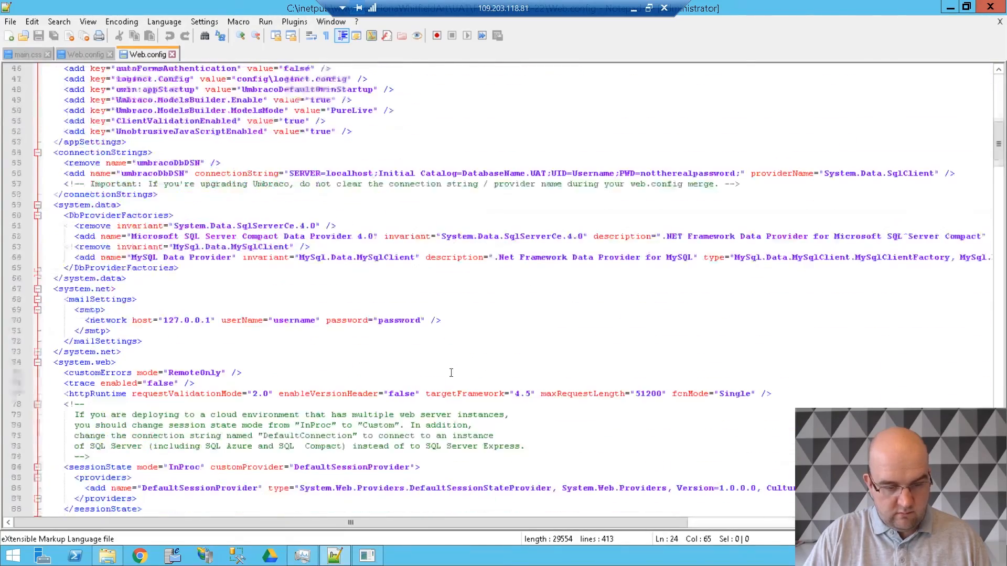
pyautogui.scroll(-7, 462, 357)
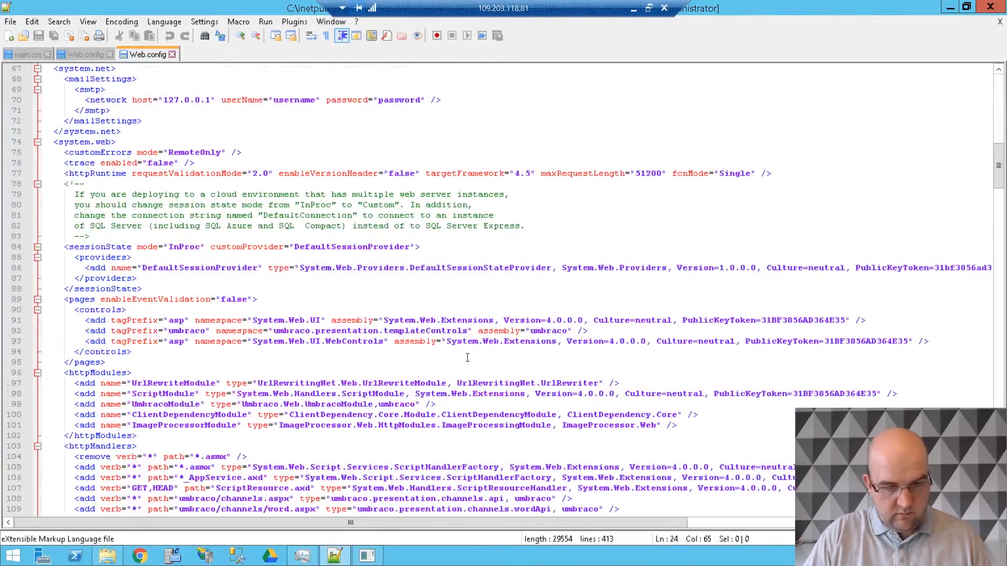
pyautogui.doubleClick(203, 123)
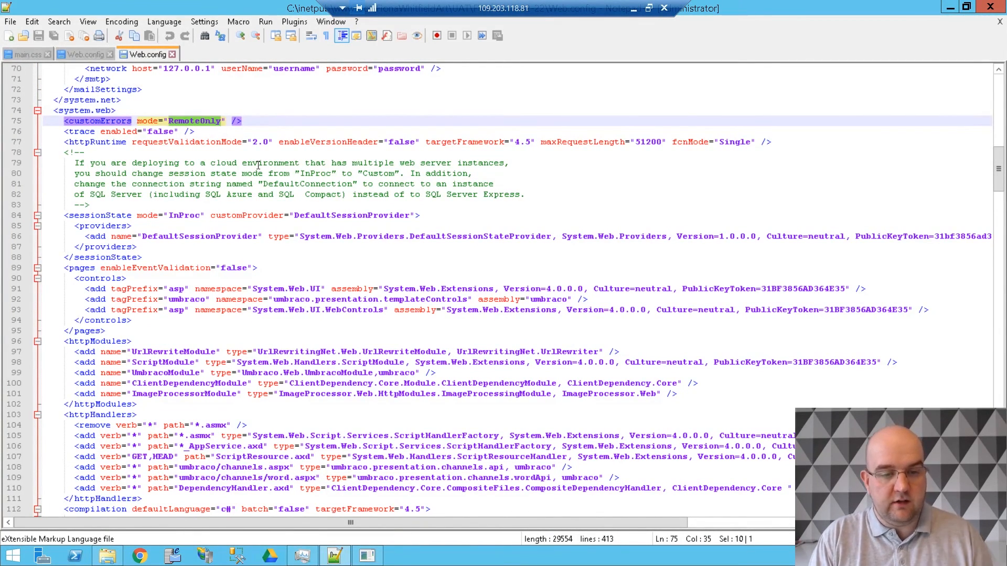
pyautogui.write('Off')
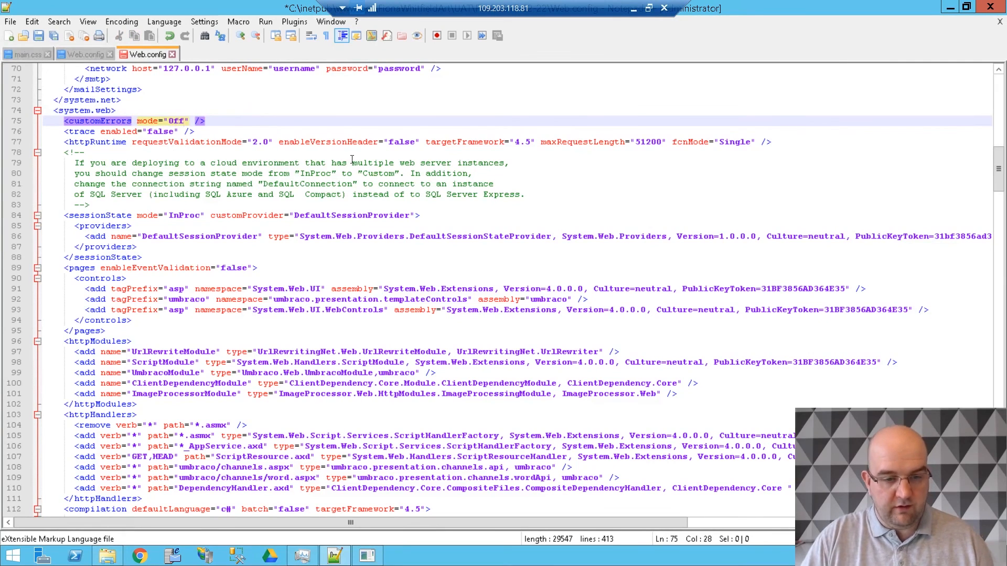
pyautogui.click(389, 153)
pyautogui.hotkey('ctrl', 's')
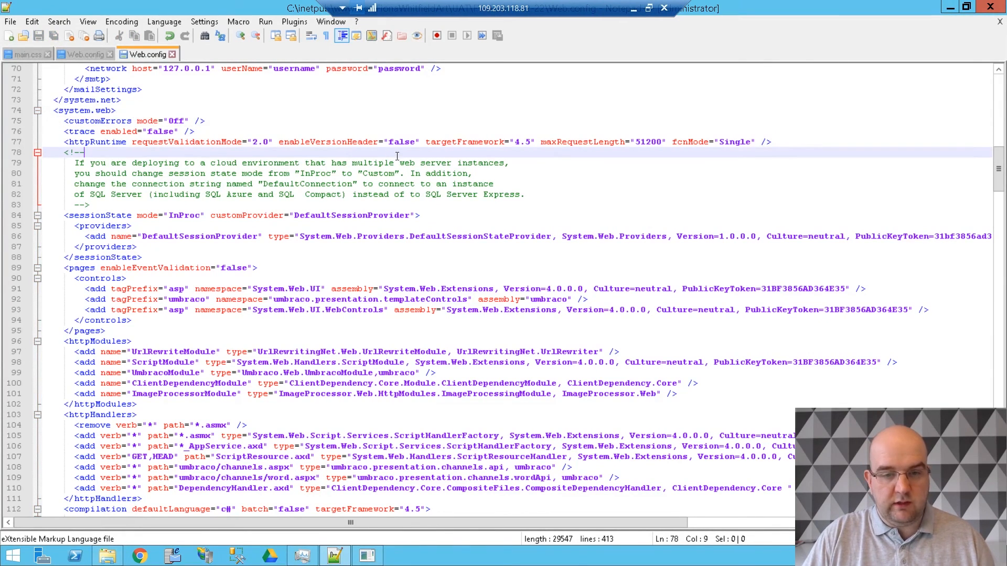
# - Switch back to Chrome on the local machine and reload the UAT site to examine the detailed server error
pyautogui.click(633, 13)
pyautogui.click(473, 33)
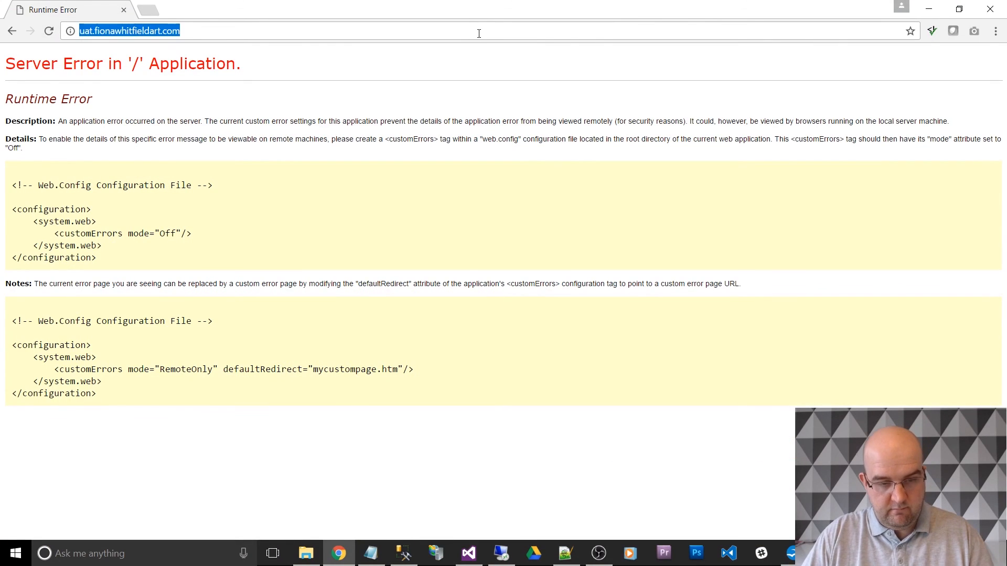
pyautogui.press('Return')
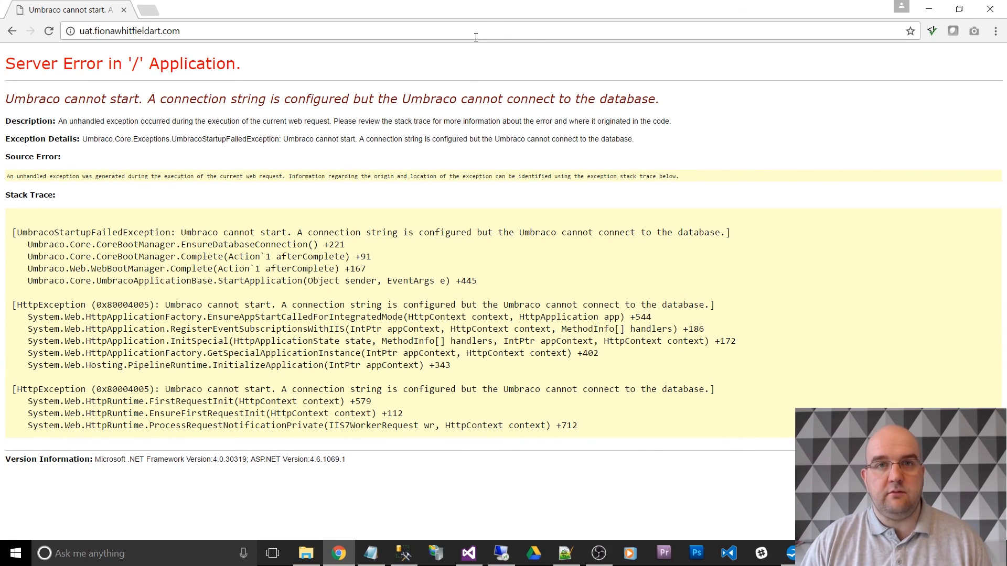
pyautogui.click(486, 33)
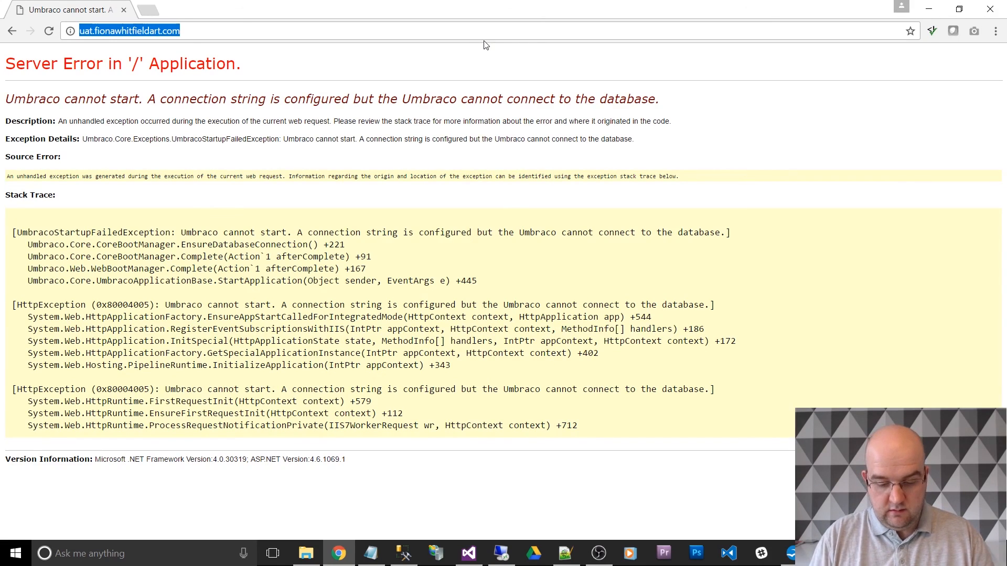
# - Reload the UAT site and look through its home page from the heading down to the Our Happy Clients section
pyautogui.press('Return')
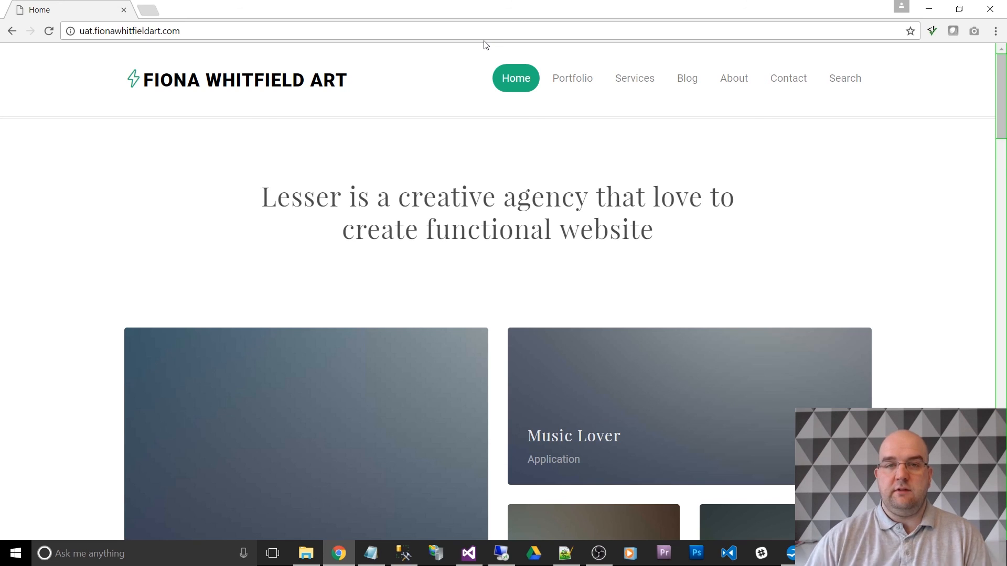
pyautogui.scroll(-10, 723, 244)
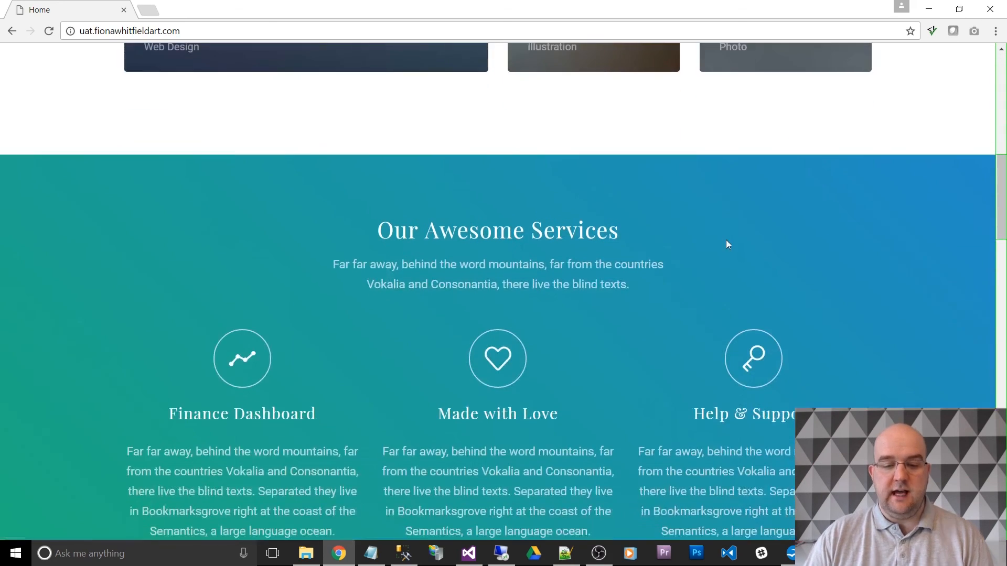
pyautogui.scroll(-12, 726, 244)
pyautogui.scroll(-7, 629, 242)
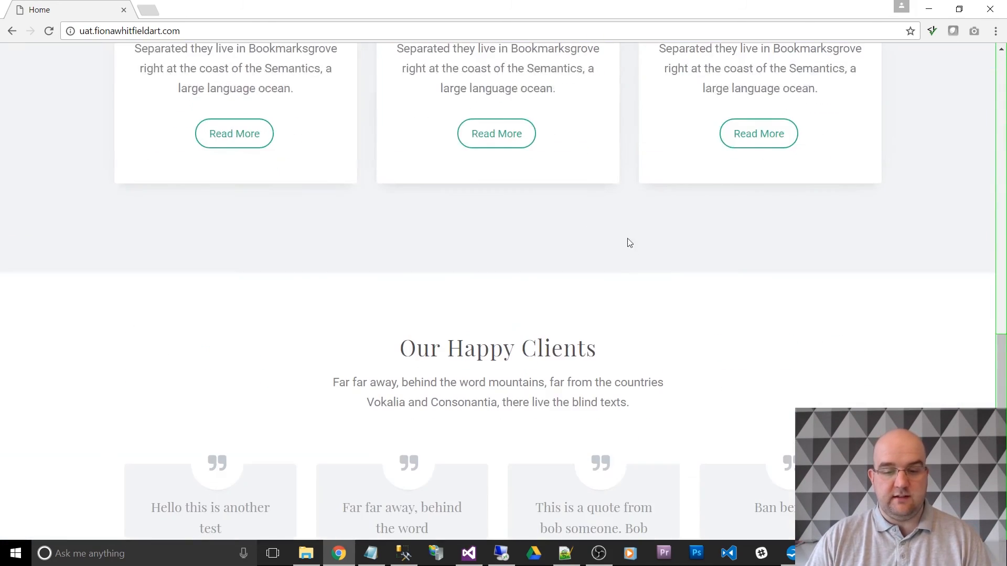
pyautogui.scroll(-5, 629, 242)
pyautogui.scroll(20, 692, 303)
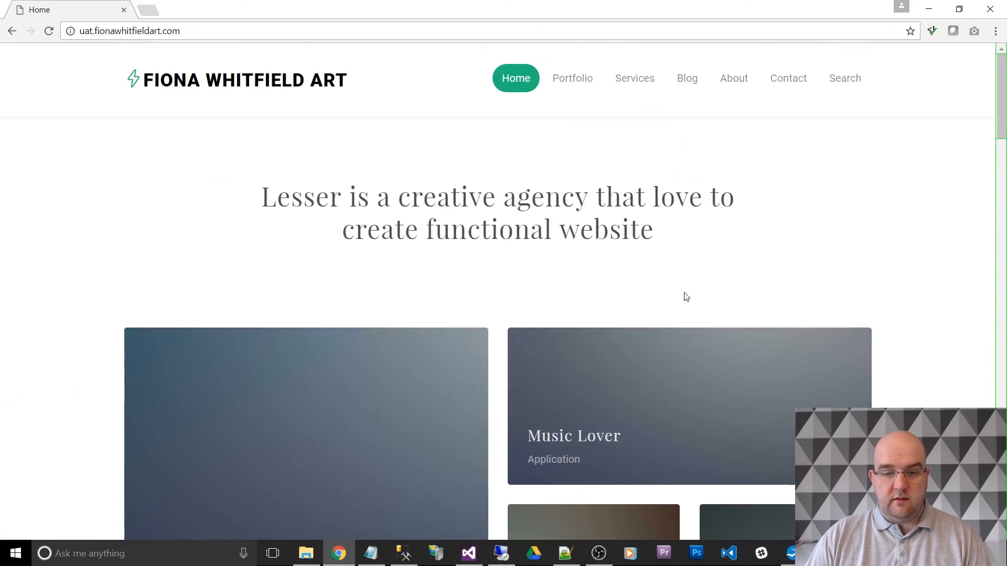
# - Open the site's Portfolio page, and review the home page's client quotes under Our Happy Clients
pyautogui.click(567, 76)
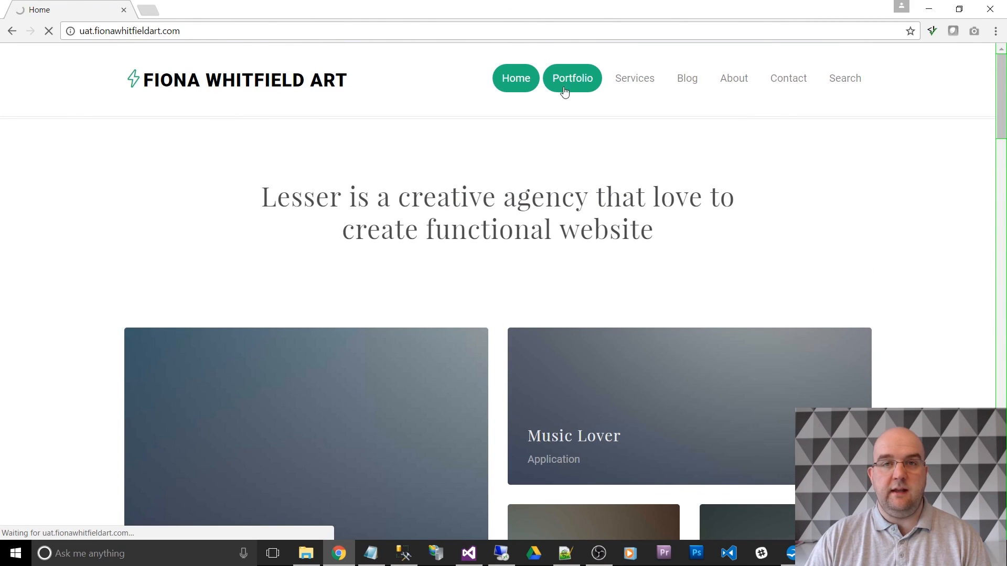
pyautogui.scroll(-1, 708, 159)
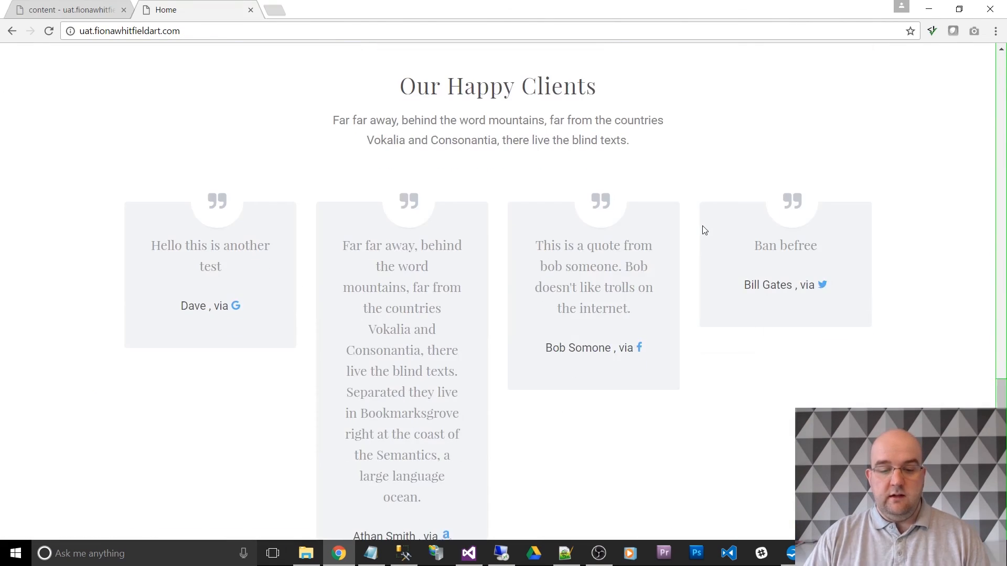
pyautogui.moveTo(1002, 393); pyautogui.dragTo(1002, 67)
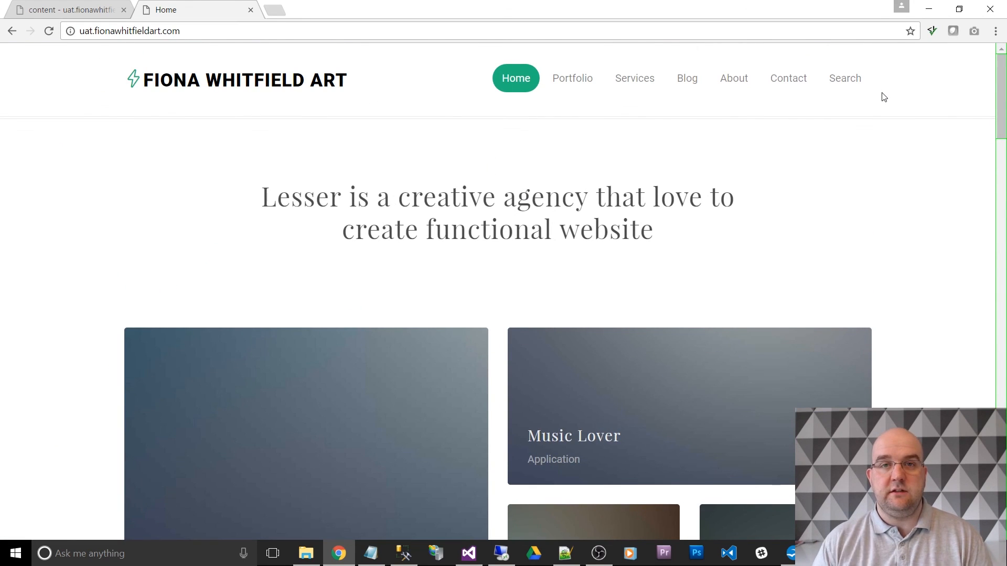